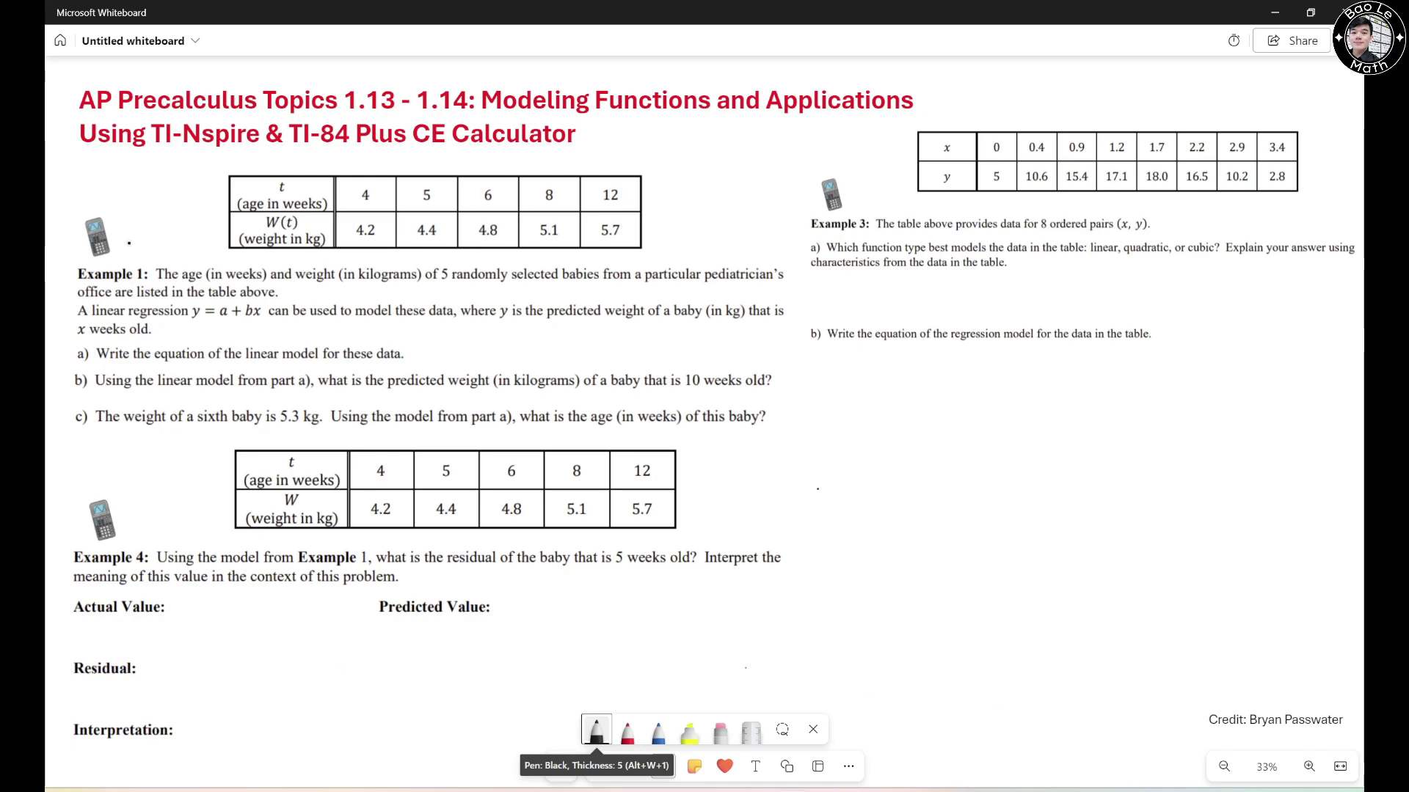
Step: Underline the linear regression form y = a + bx in red in the Example 1 text
left_click(627, 730)
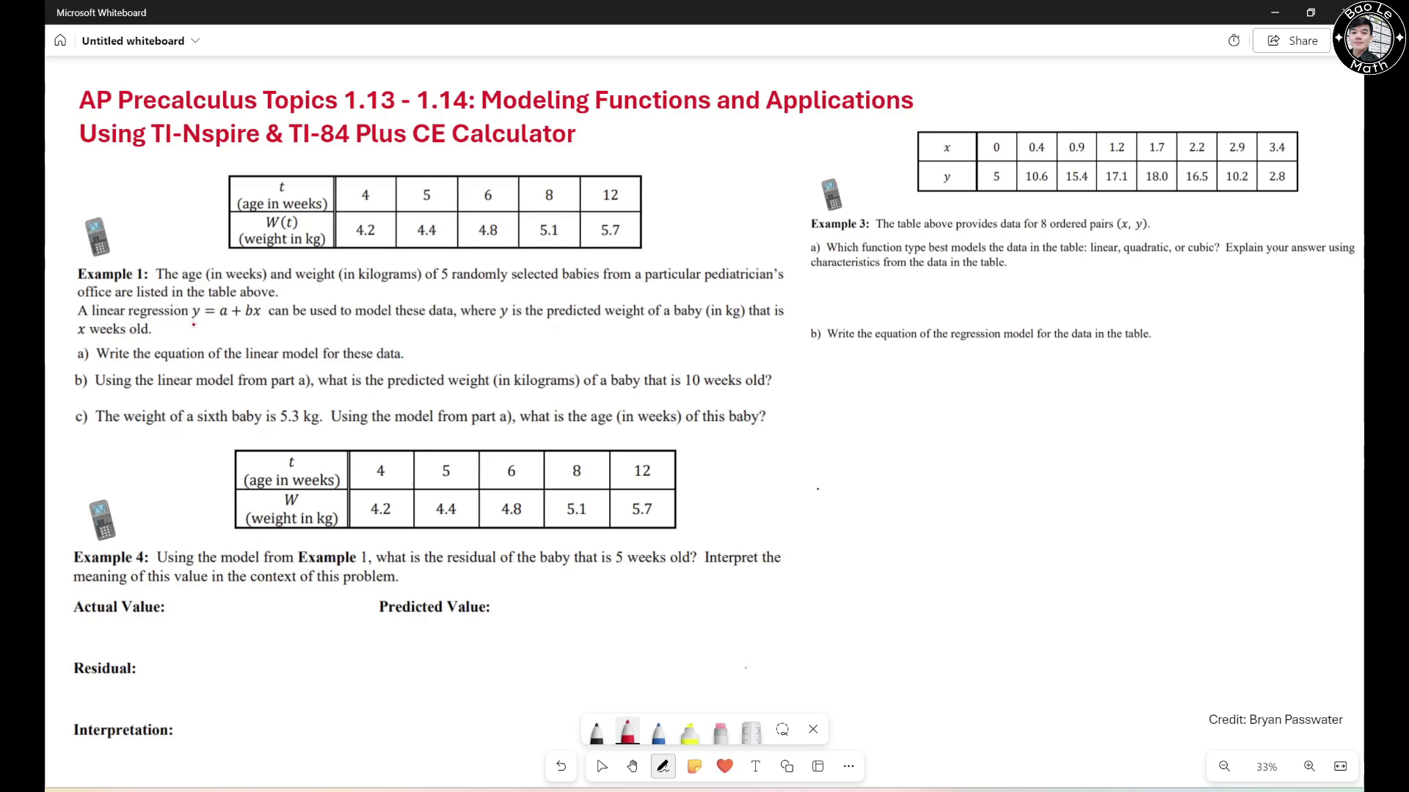
left_click_drag(192, 324, 254, 320)
Step: Switch to the TI-Nspire CX software and start a new document with a Lists & Spreadsheet page
mouse_move(995, 790)
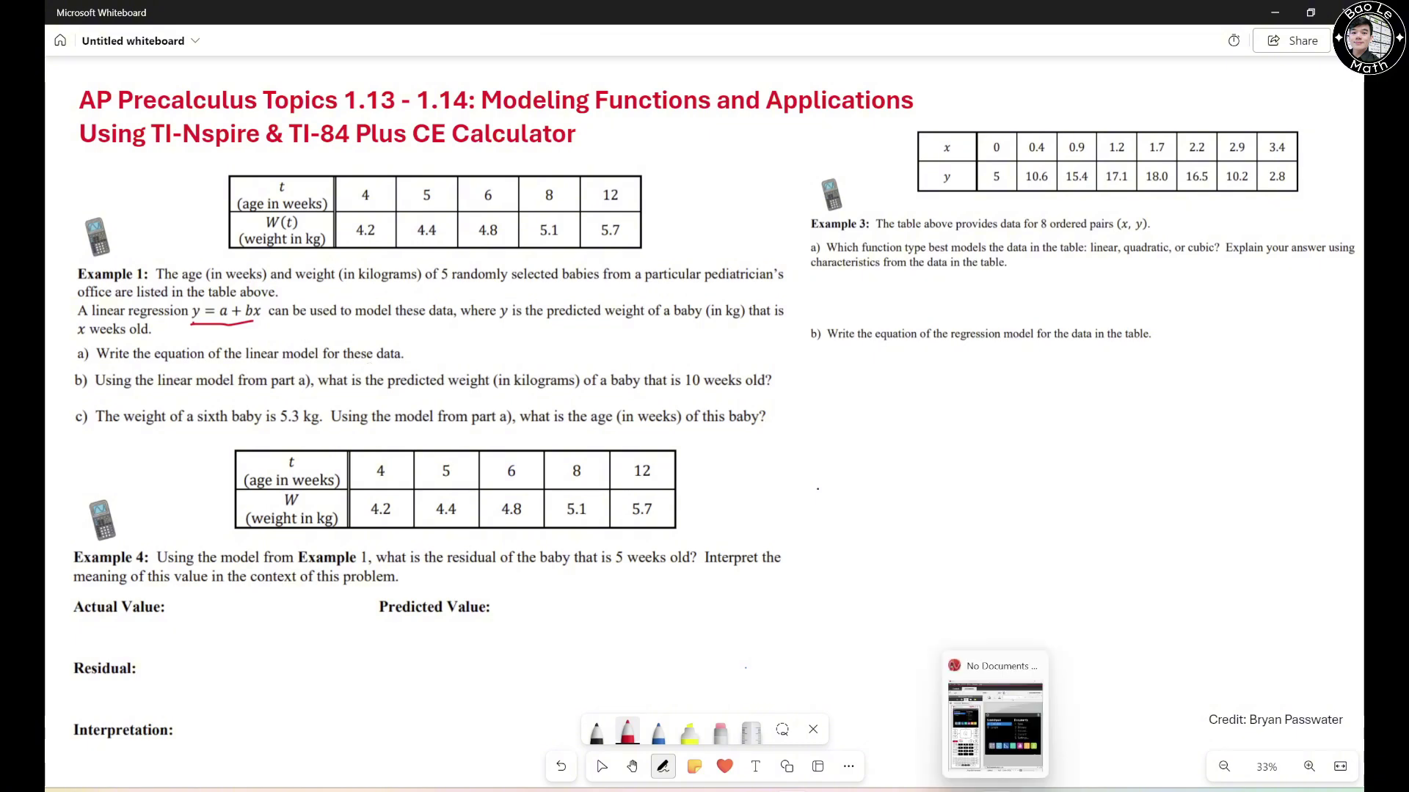
left_click(995, 726)
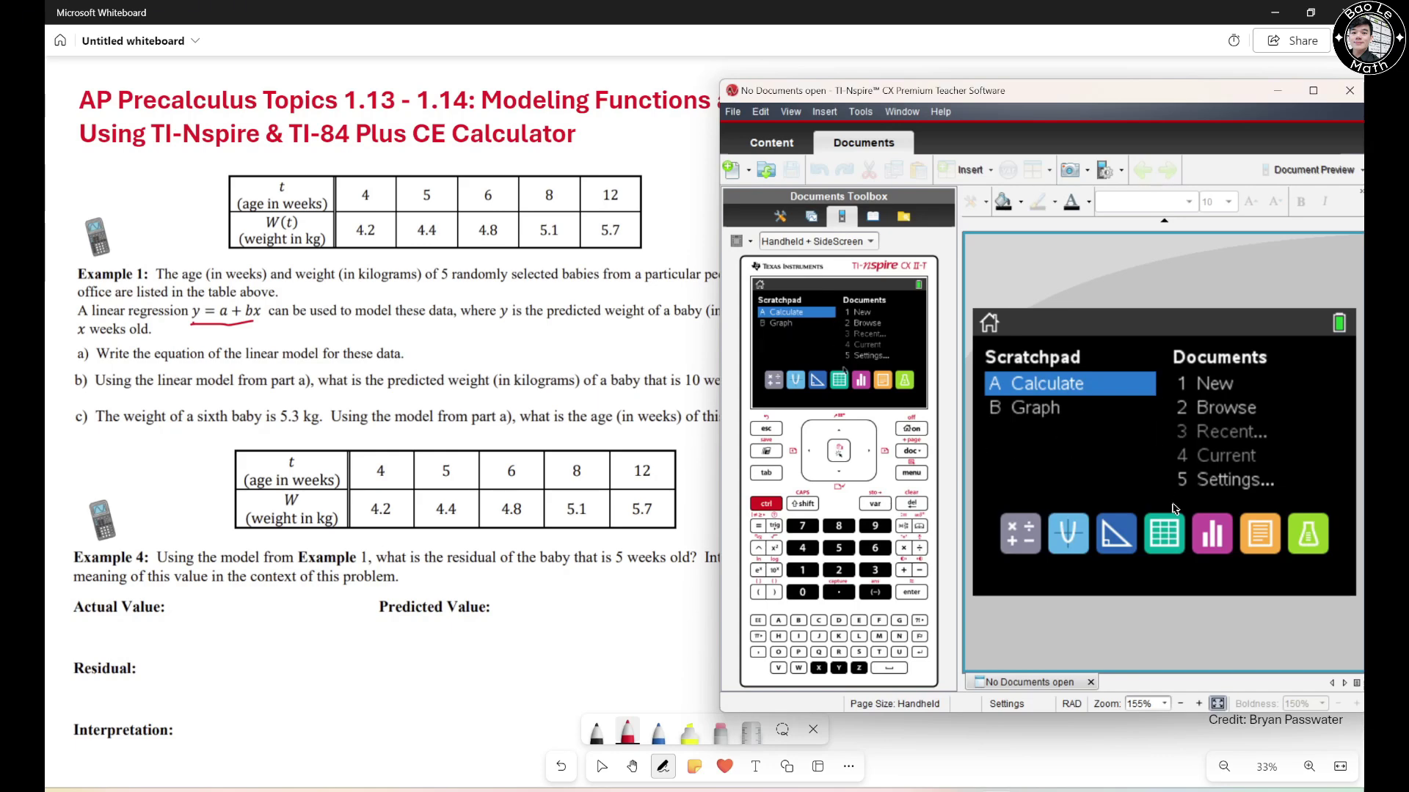
left_click(1165, 541)
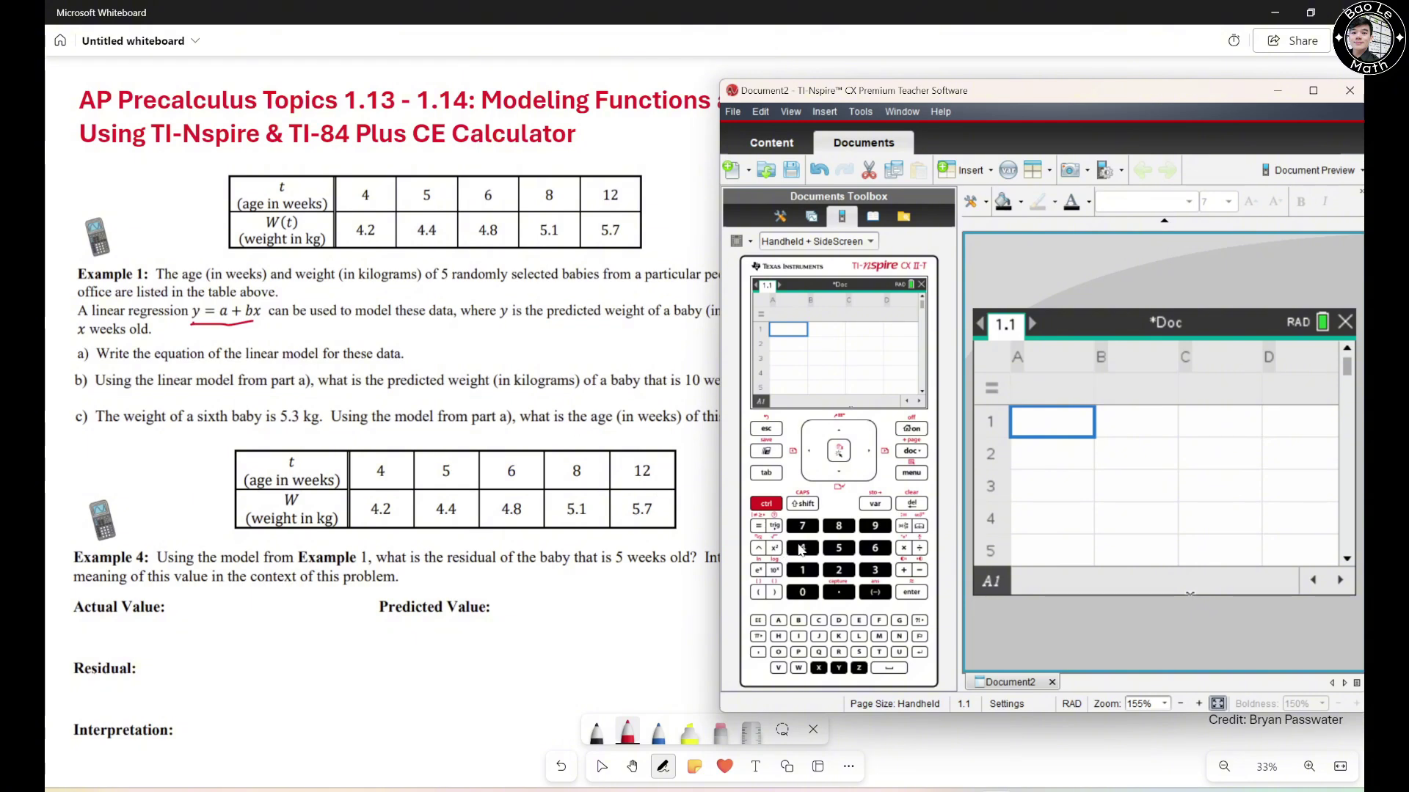
Step: Enter the ages 4, 5, 6, 8, 12 in column A and the weights 4.2, 4.4, 4.8, 5.1, 5.7 in column B
left_click(869, 460)
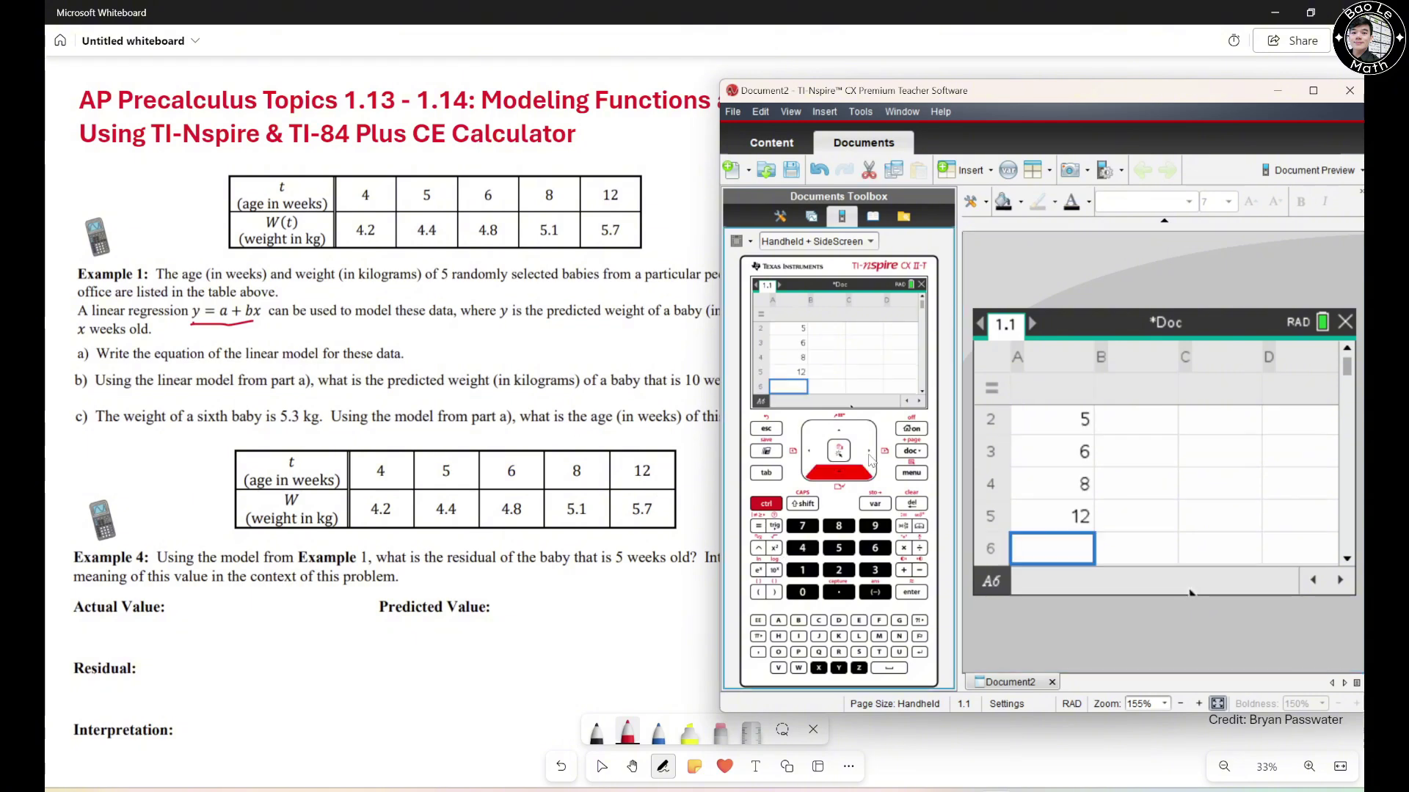
left_click(870, 460)
left_click(844, 434)
left_click(843, 435)
left_click(844, 434)
left_click(844, 434)
left_click(844, 434)
left_click(843, 434)
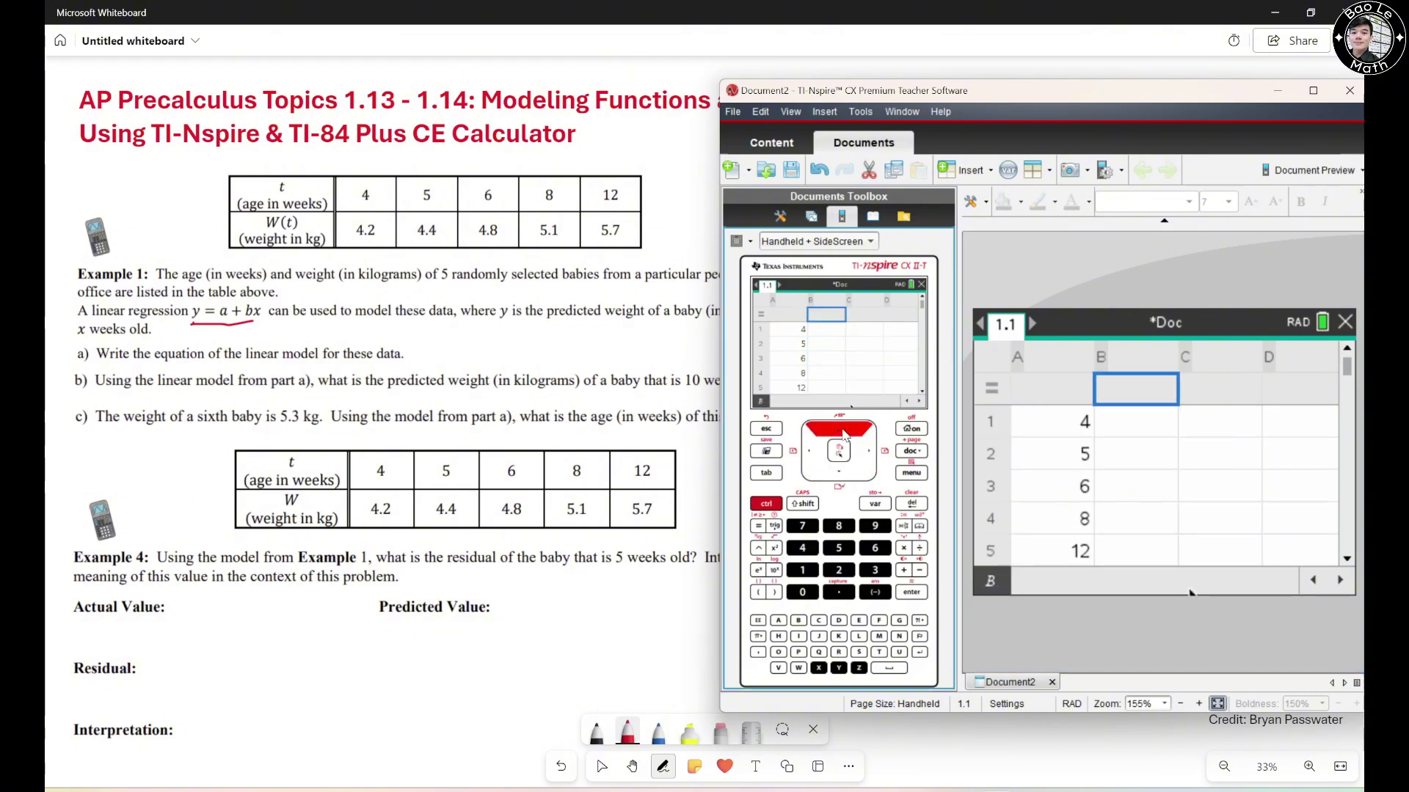
left_click(842, 475)
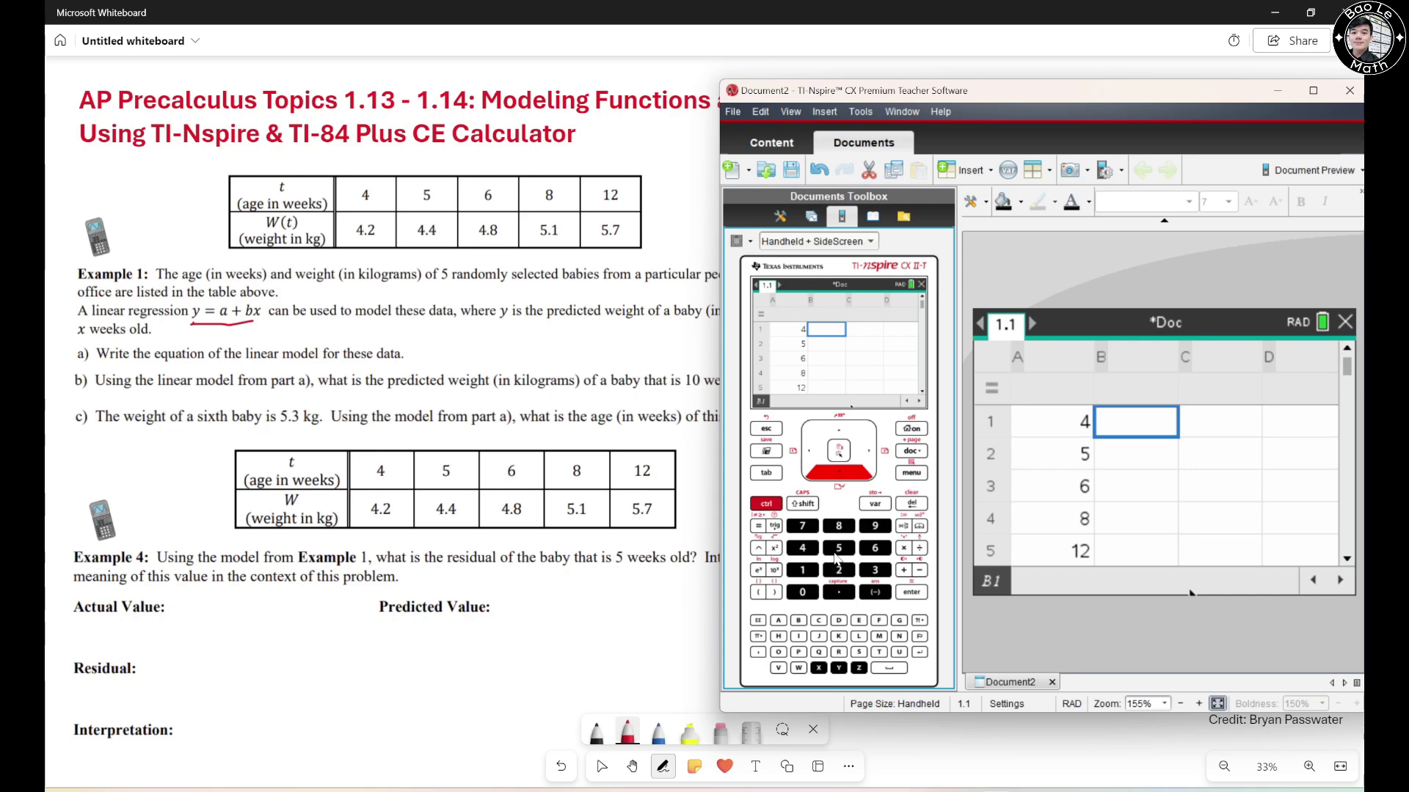
type("4.2 4.4 4.8 5.1 5.7")
Step: Name column A of the spreadsheet x and column B y
left_click(840, 430)
left_click(840, 430)
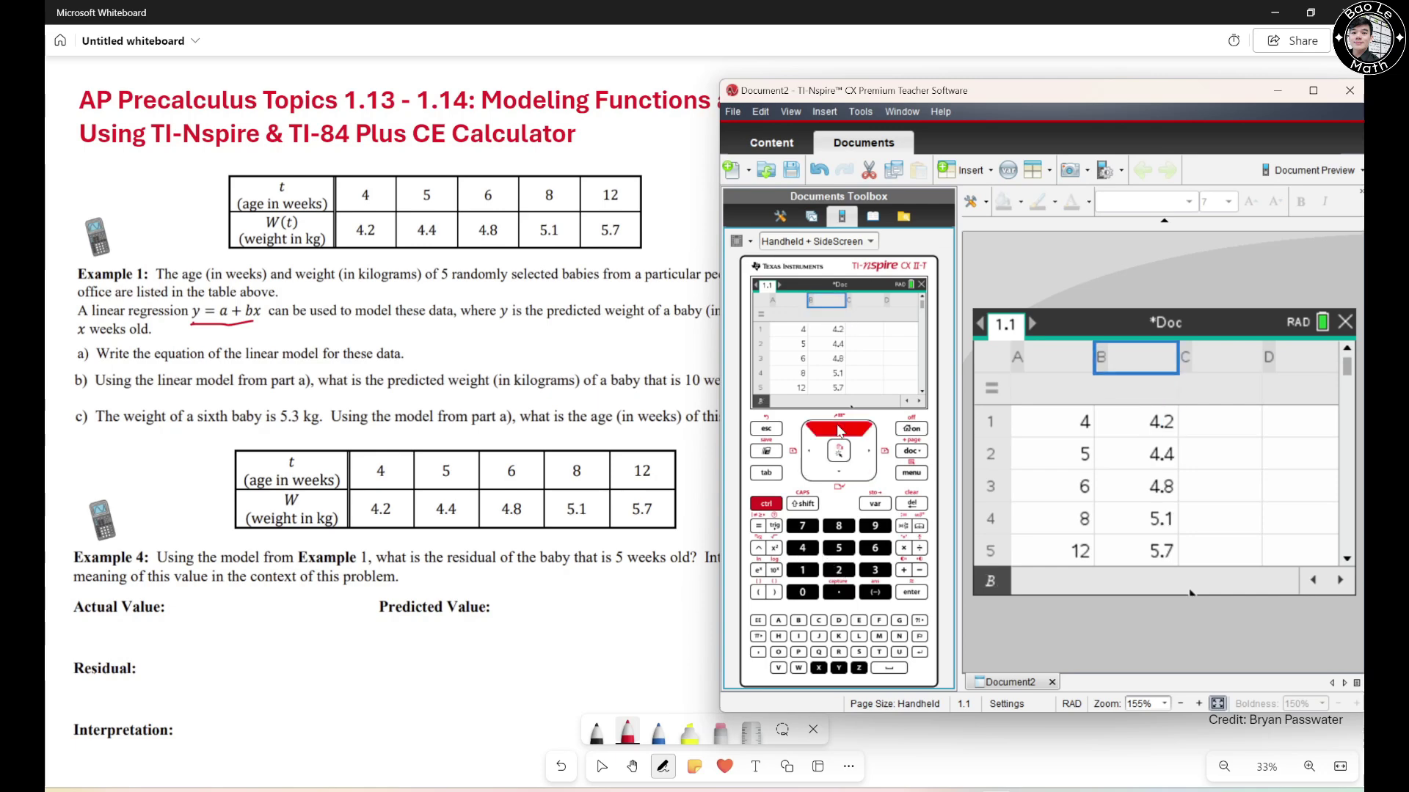
left_click(809, 457)
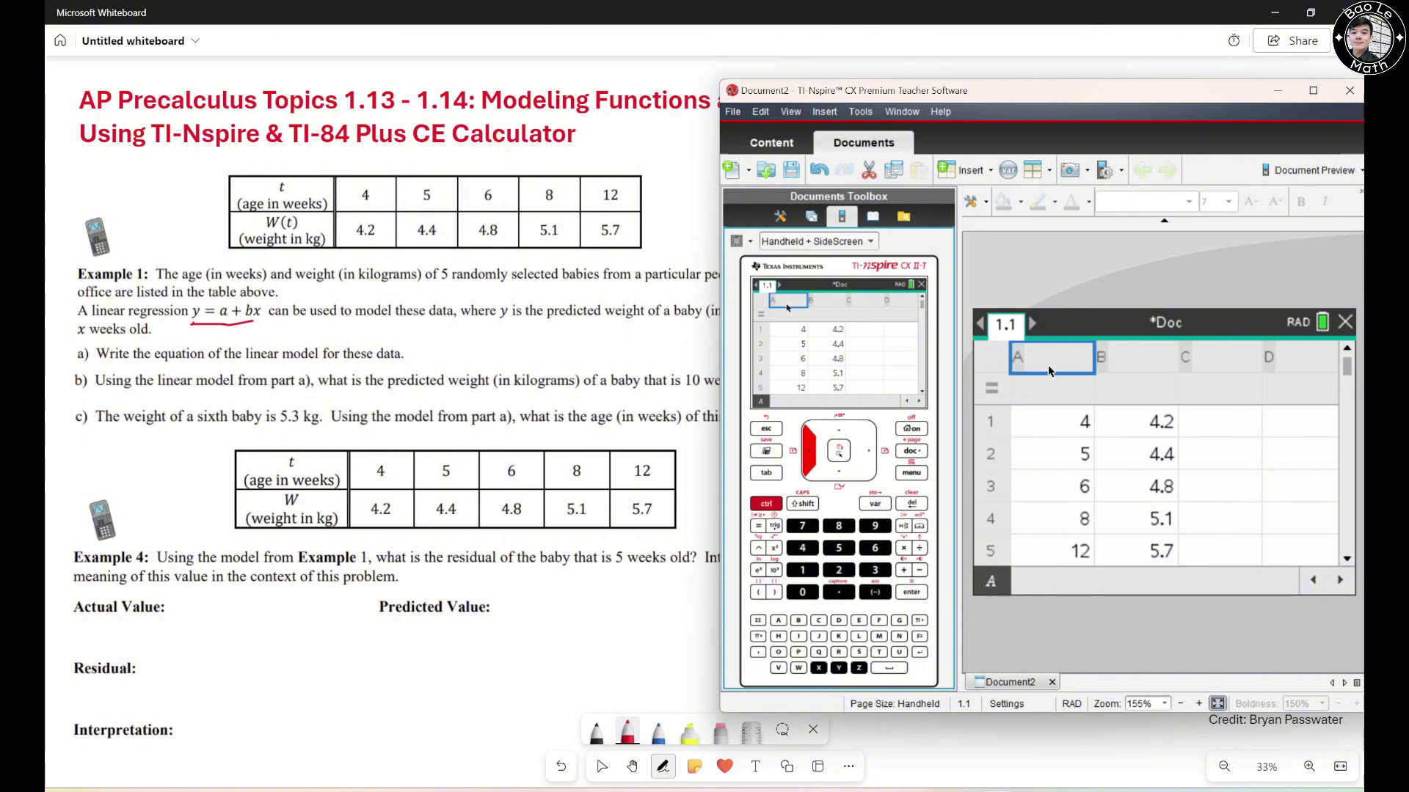
type("x")
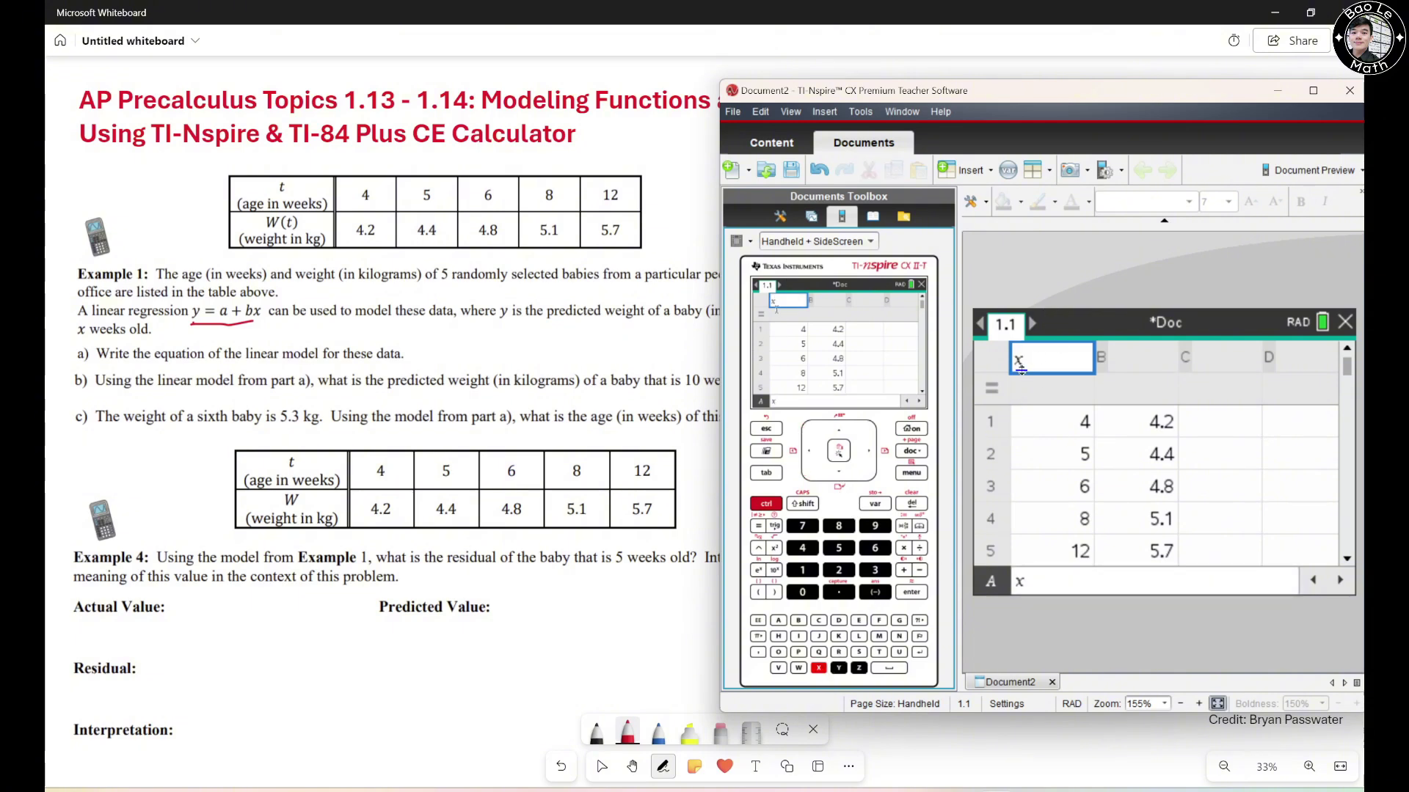
left_click(846, 476)
left_click(867, 457)
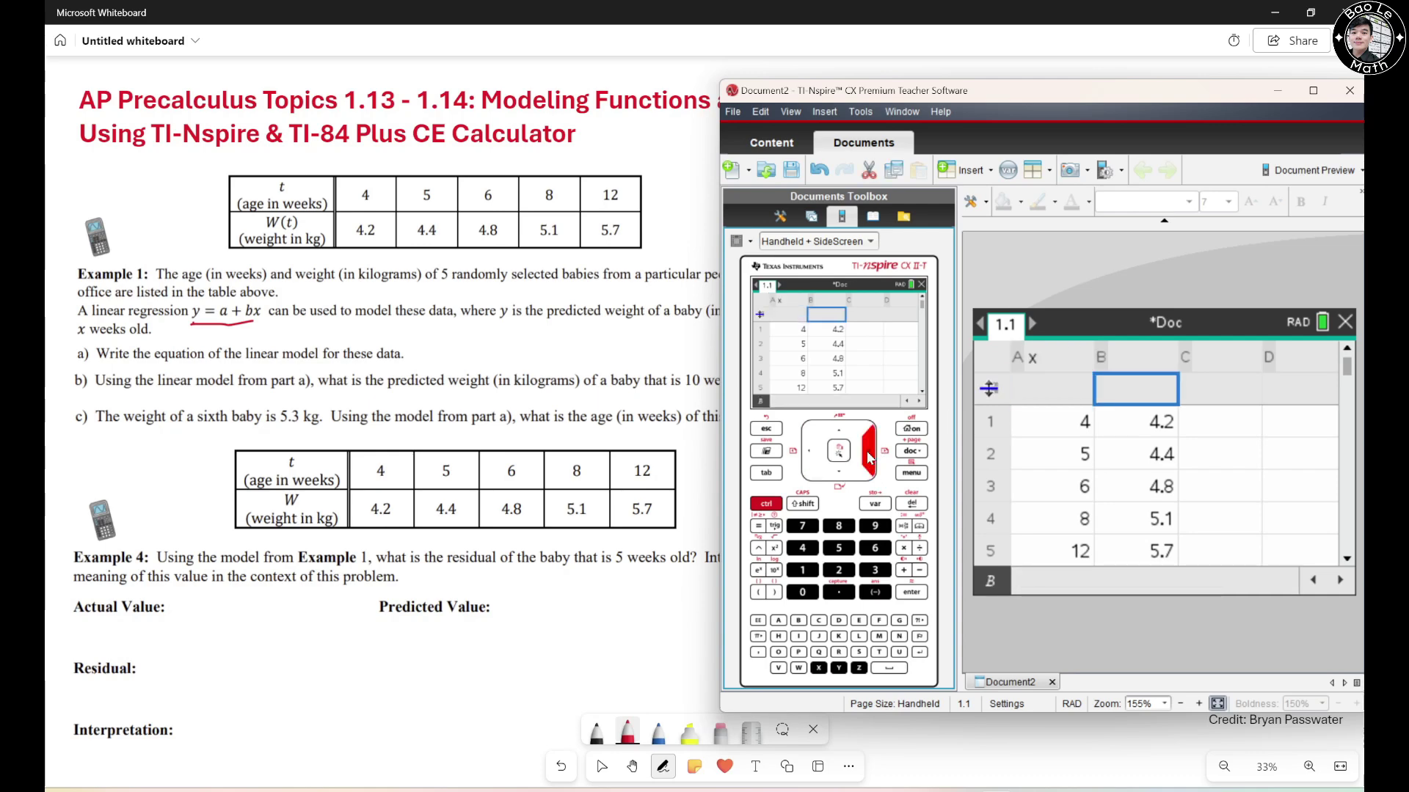
left_click(837, 434)
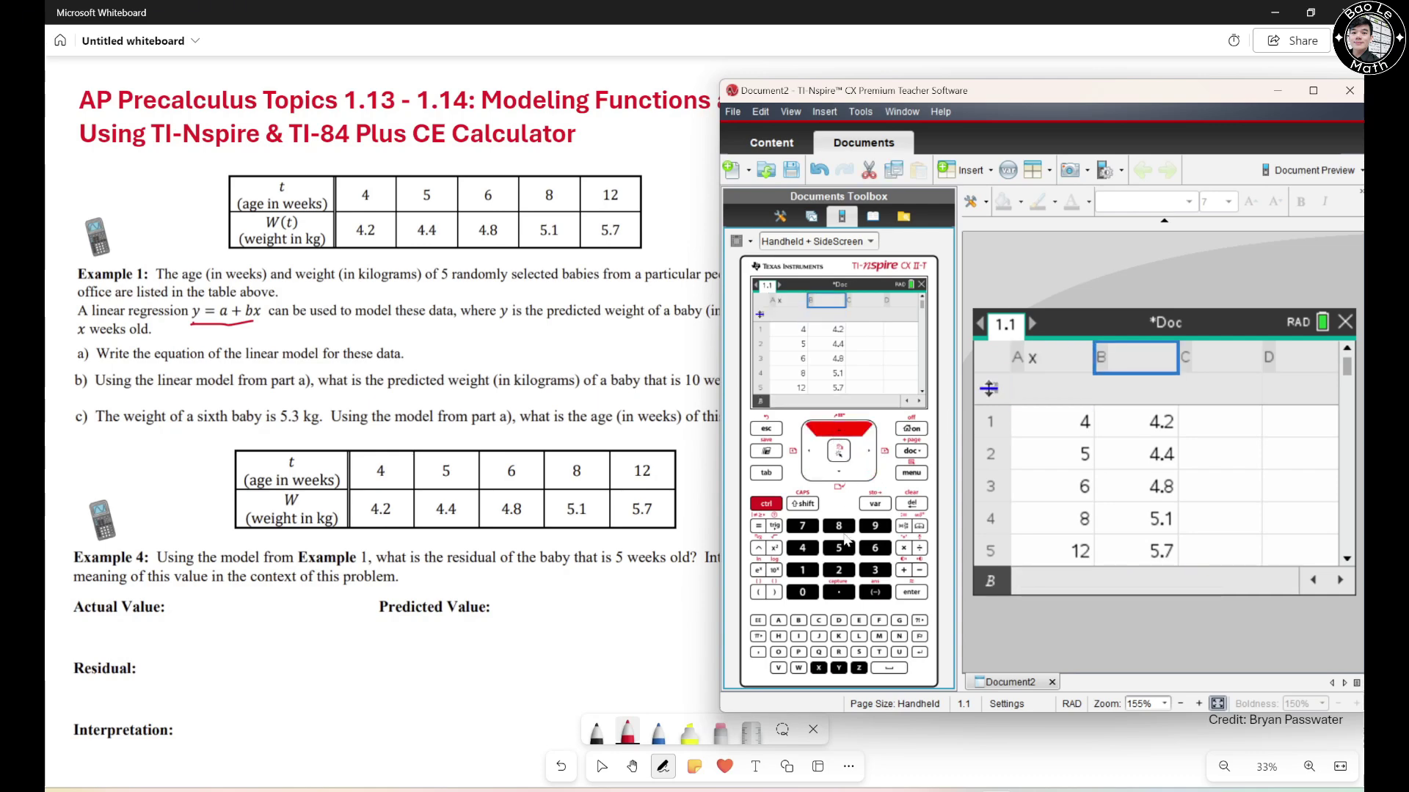
left_click(839, 668)
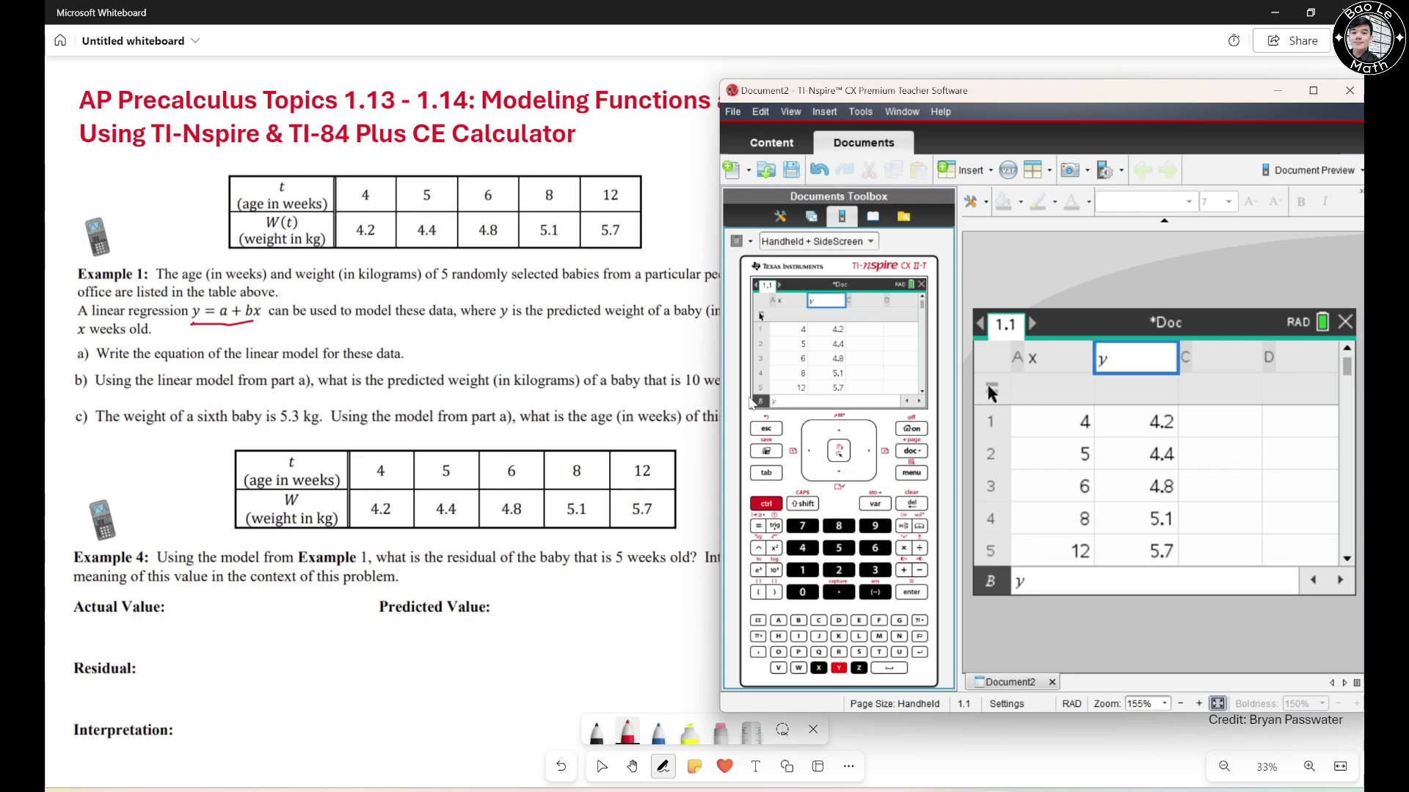
left_click(840, 477)
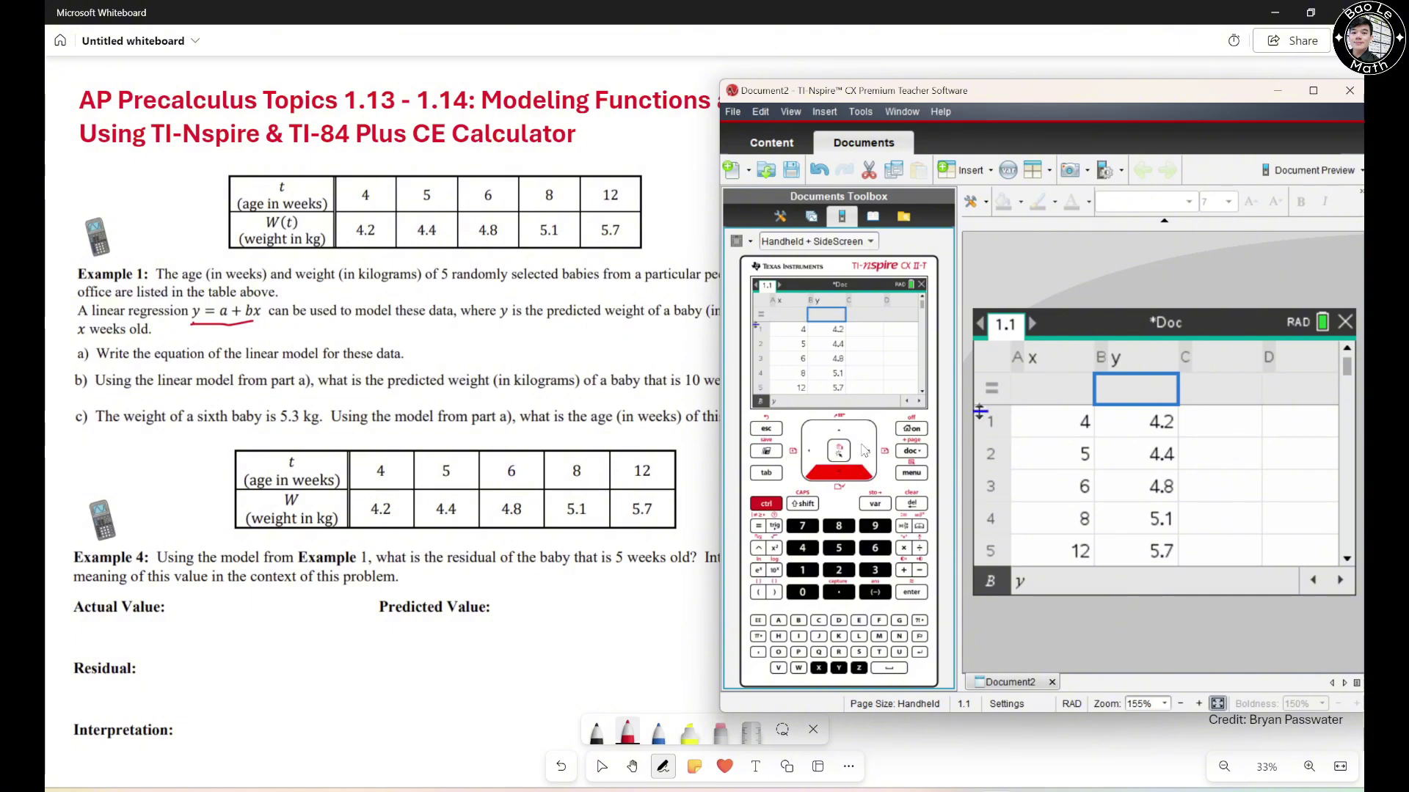
Step: Run a Linear Regression (a+bx) from cell C1 with X List x and Y List y, saving the equation to f1
left_click(1238, 429)
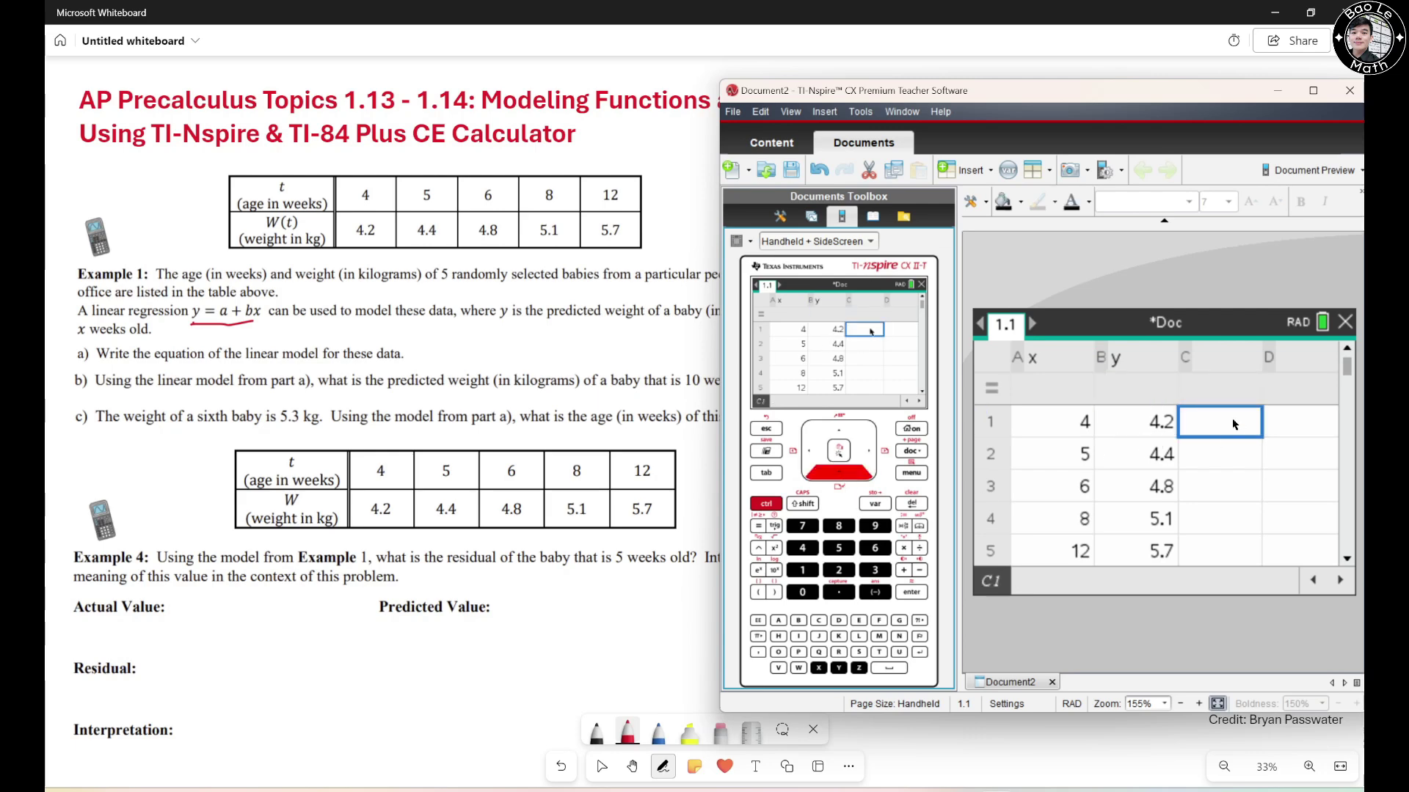
left_click(912, 473)
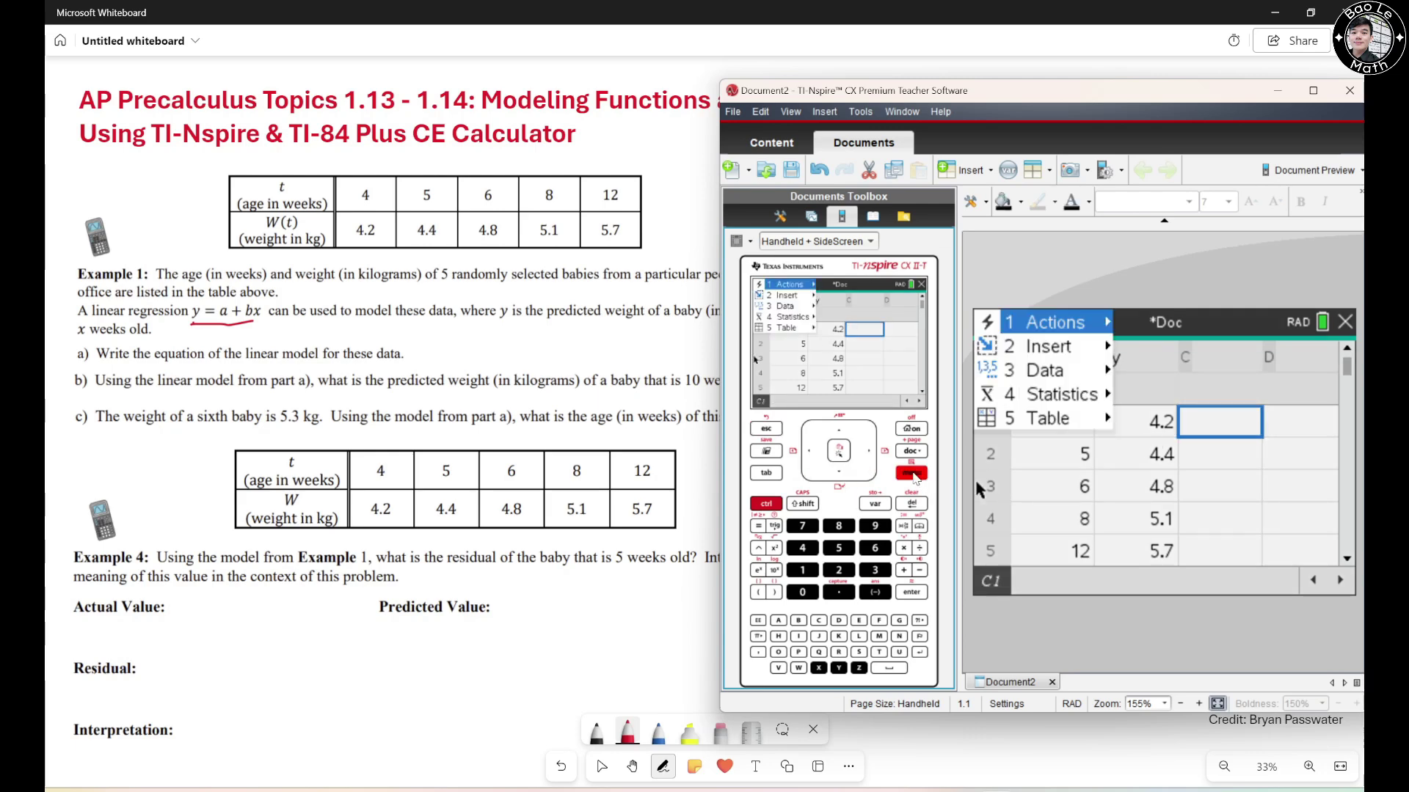
left_click(1083, 398)
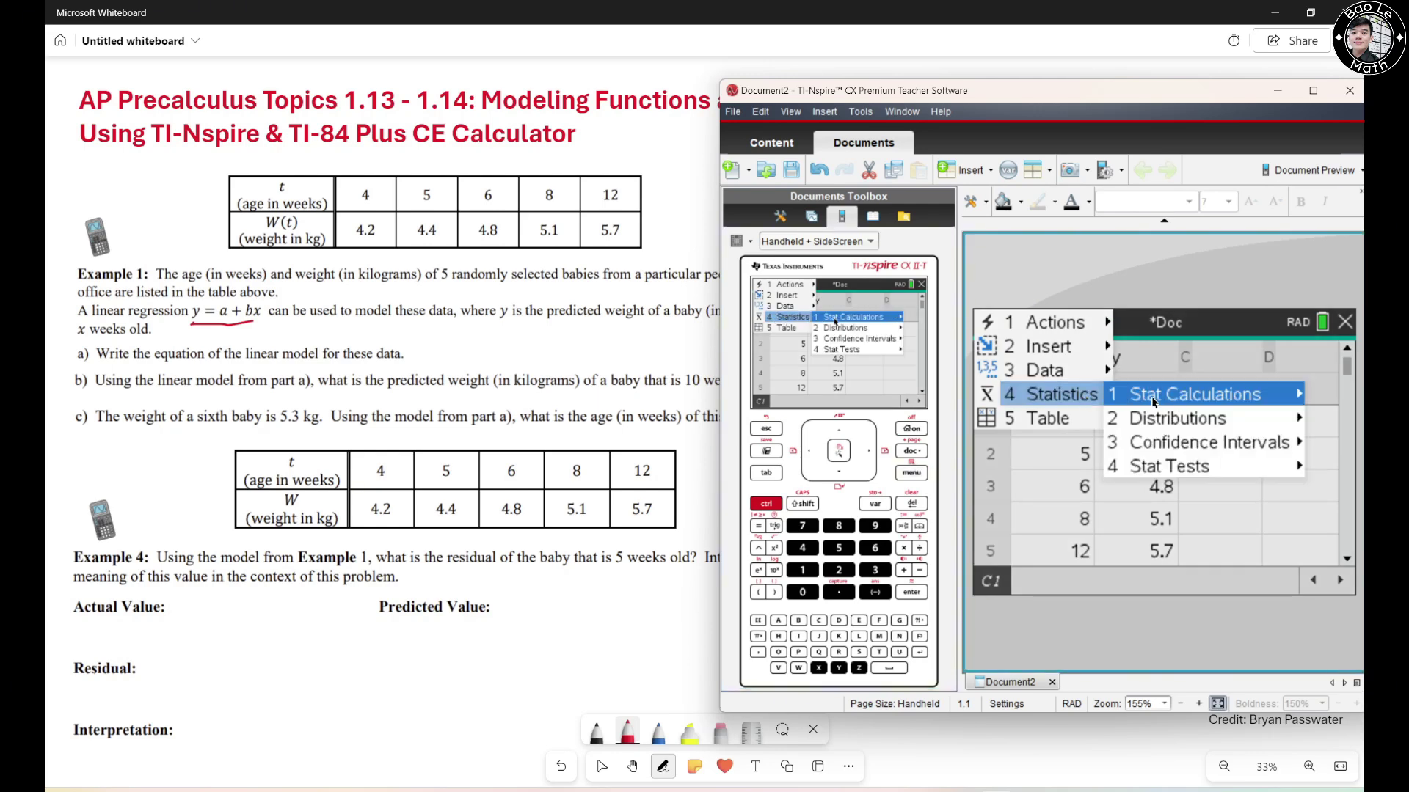
left_click(1264, 396)
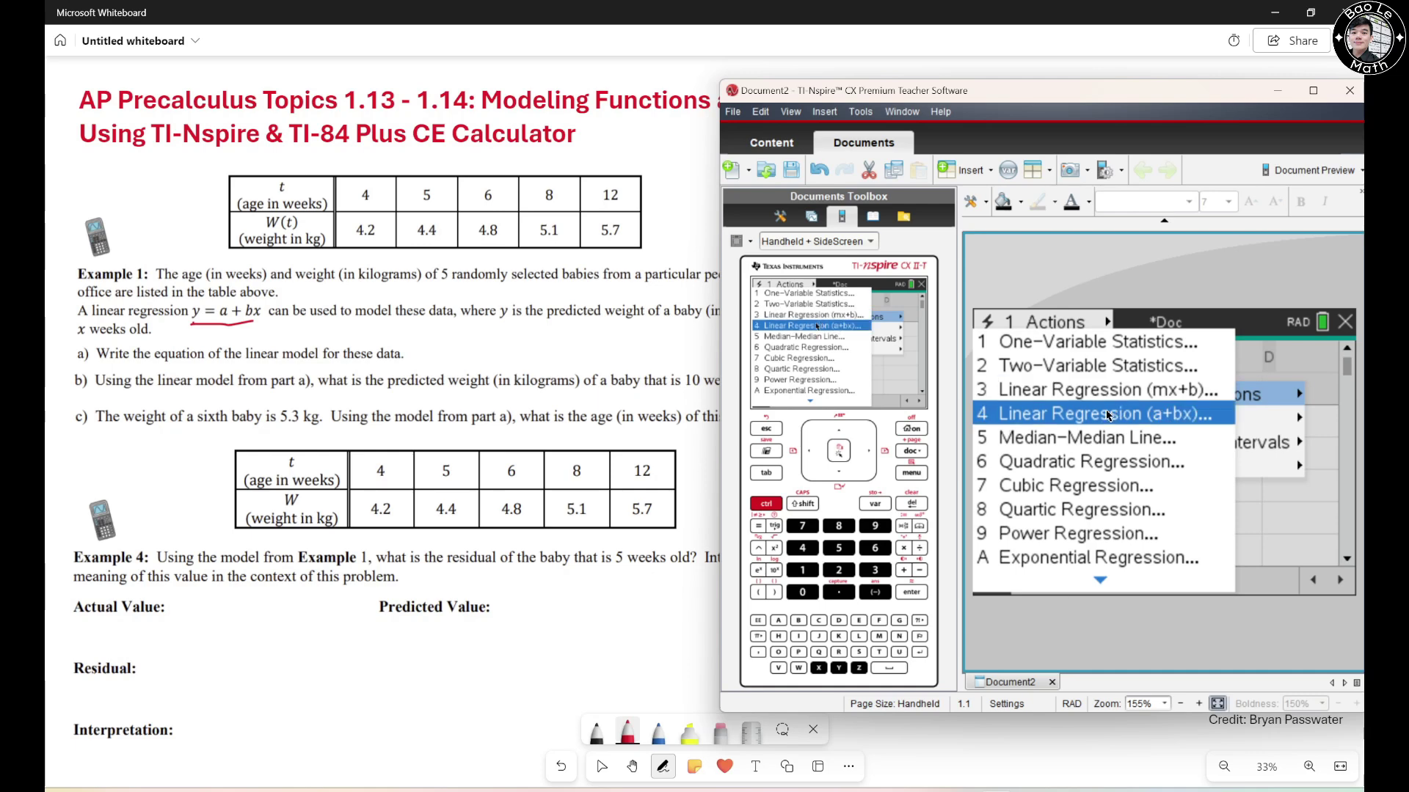
left_click(1063, 417)
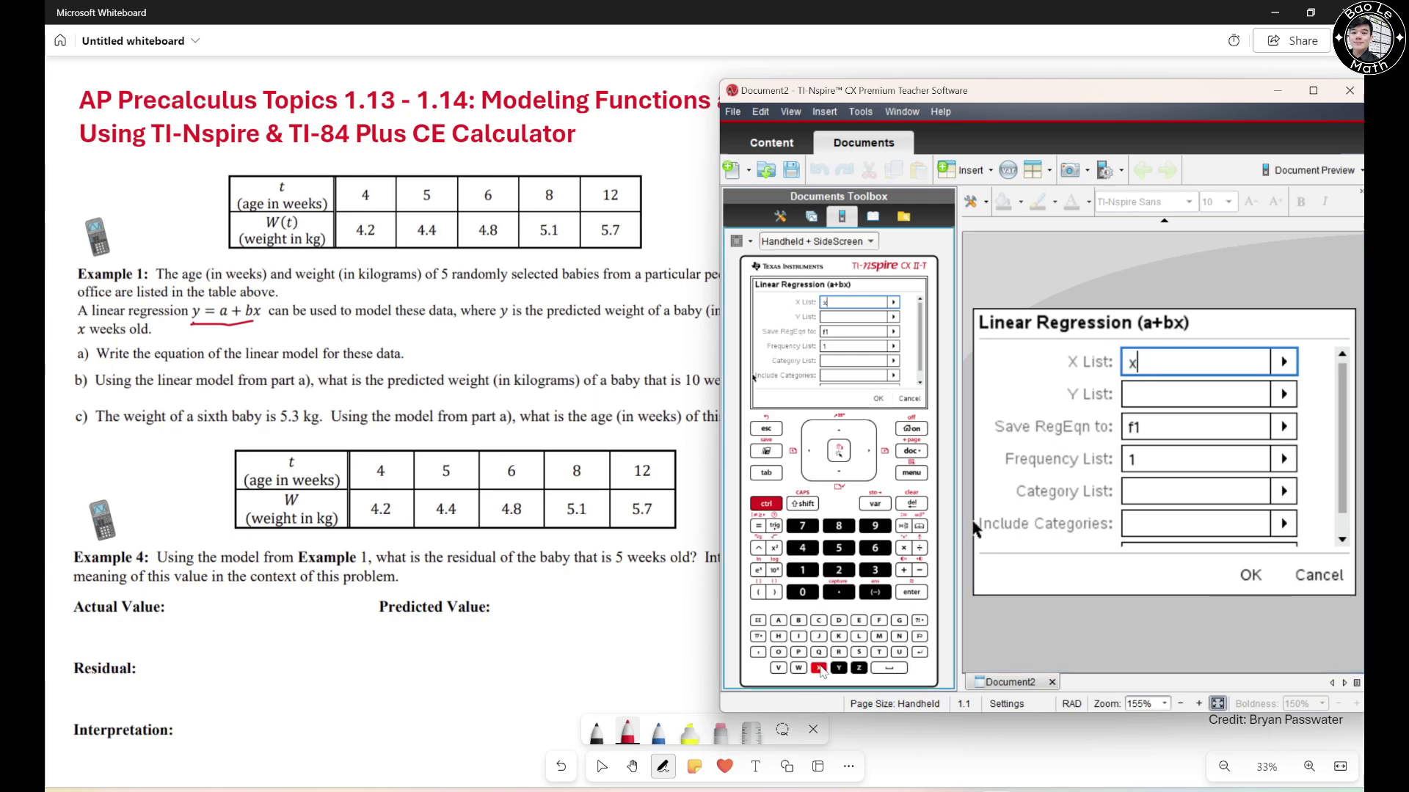
left_click(819, 668)
left_click(840, 472)
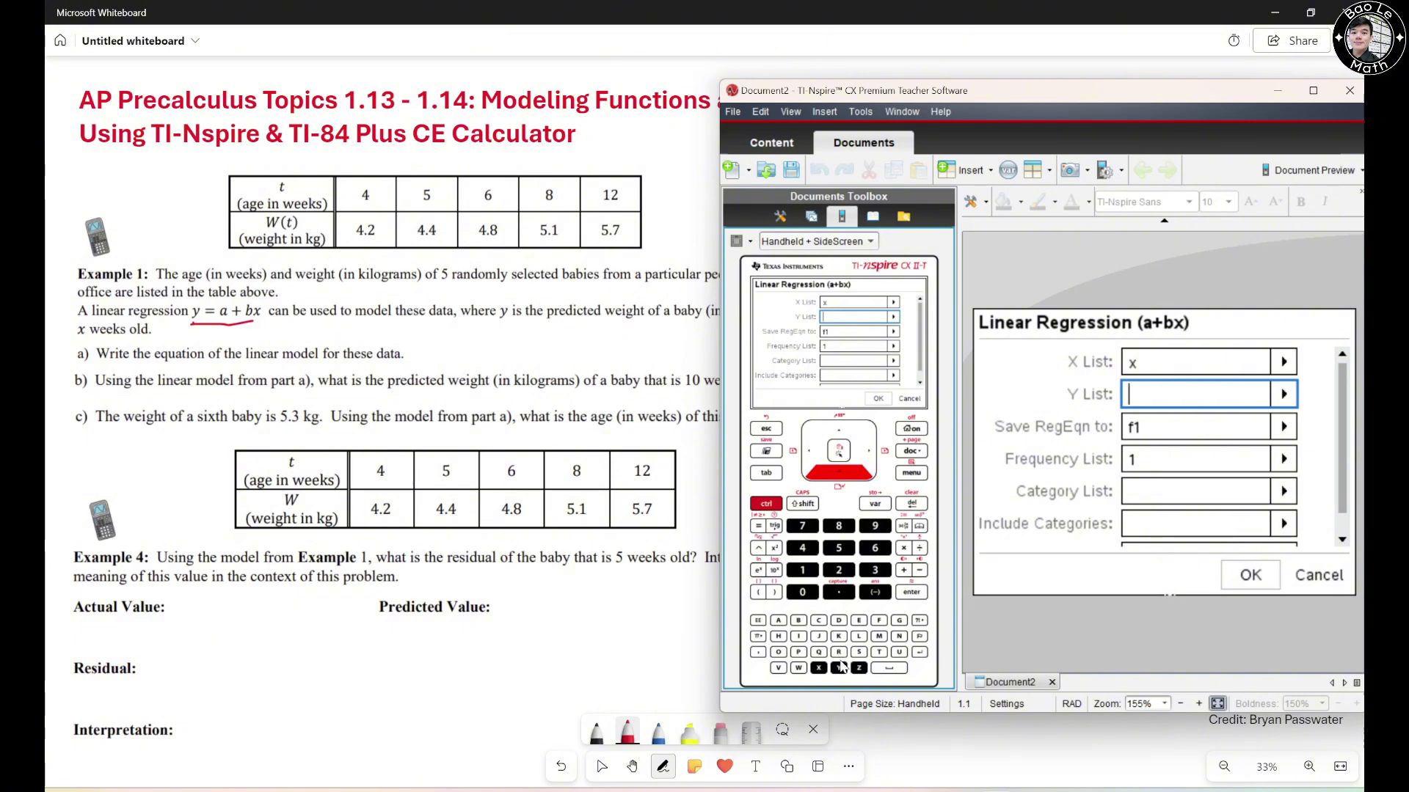
left_click(841, 667)
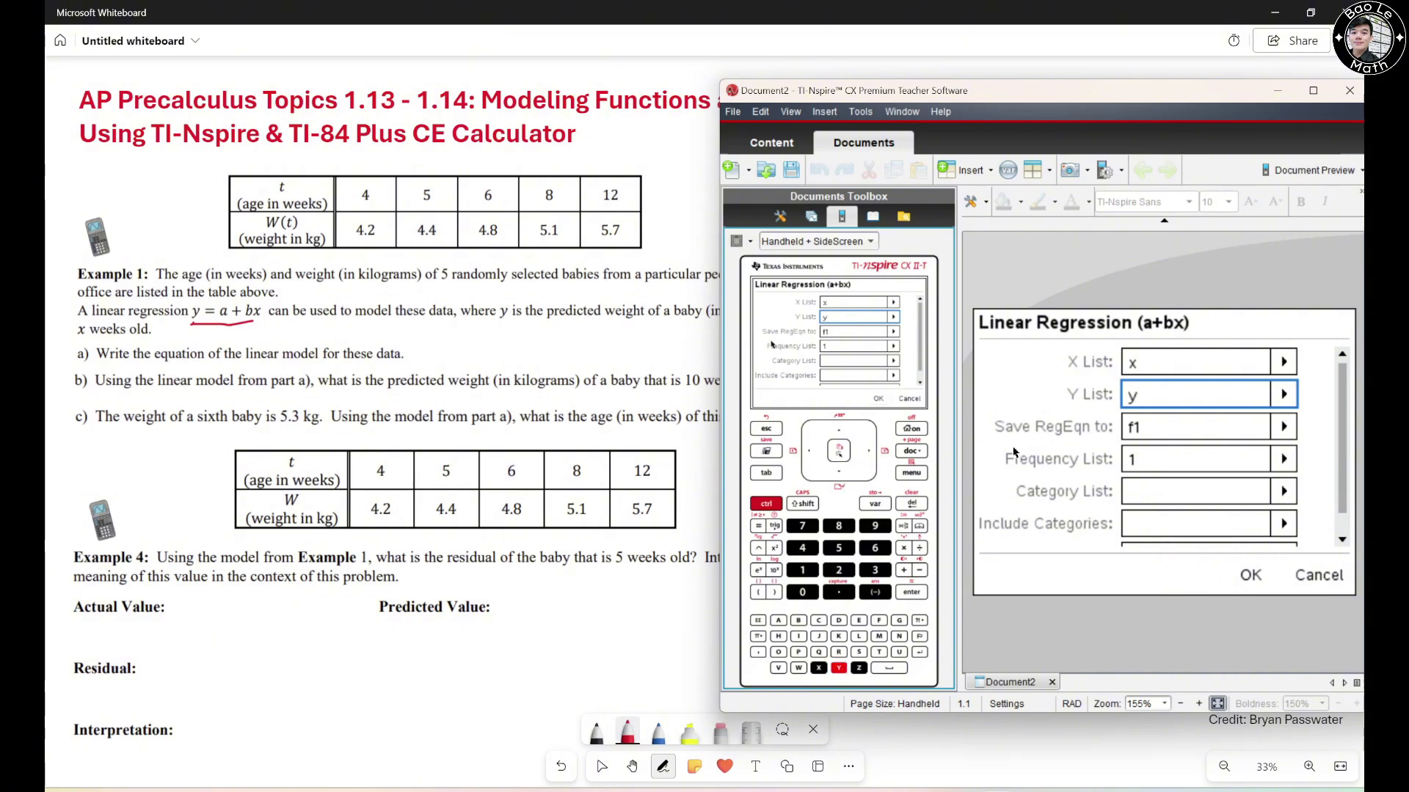
key("Down")
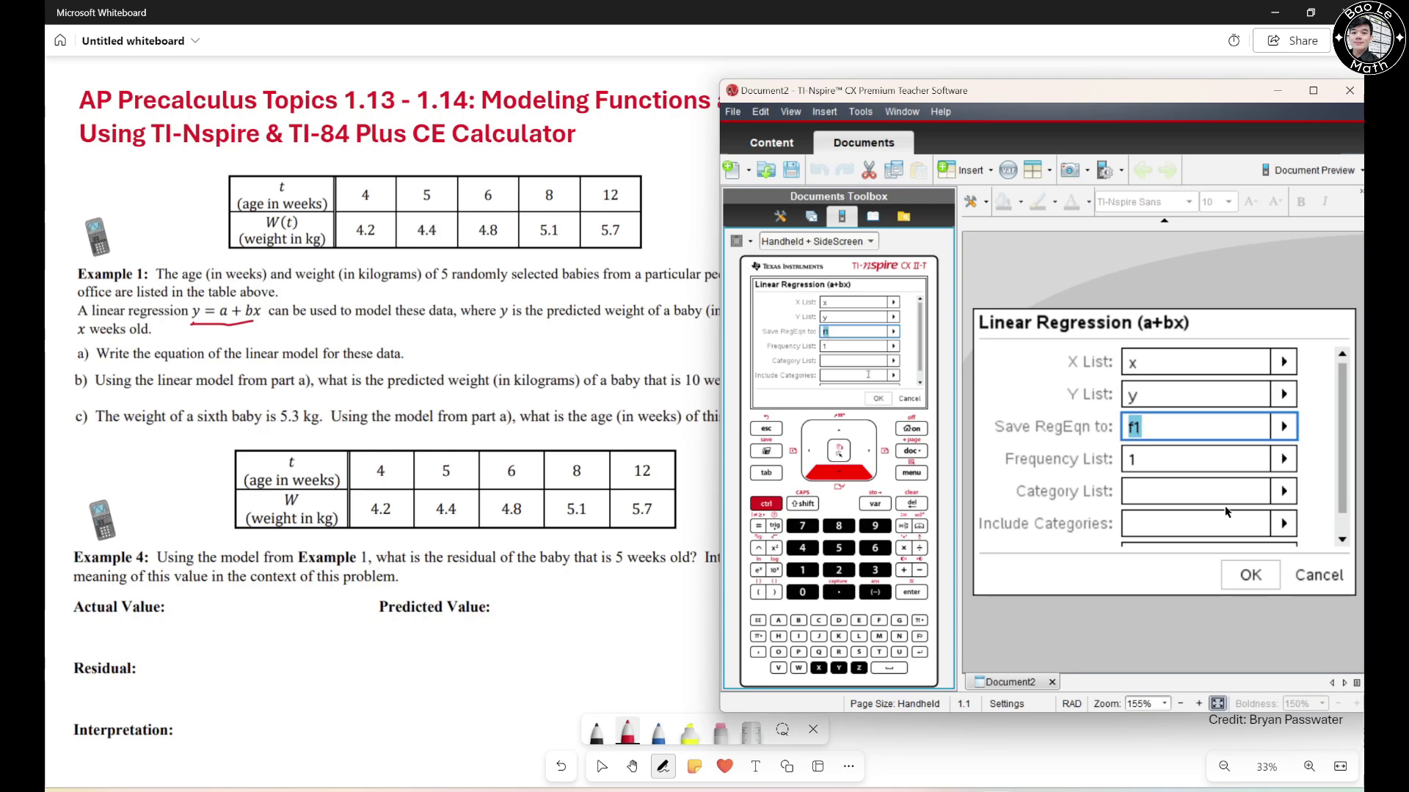
left_click(1248, 579)
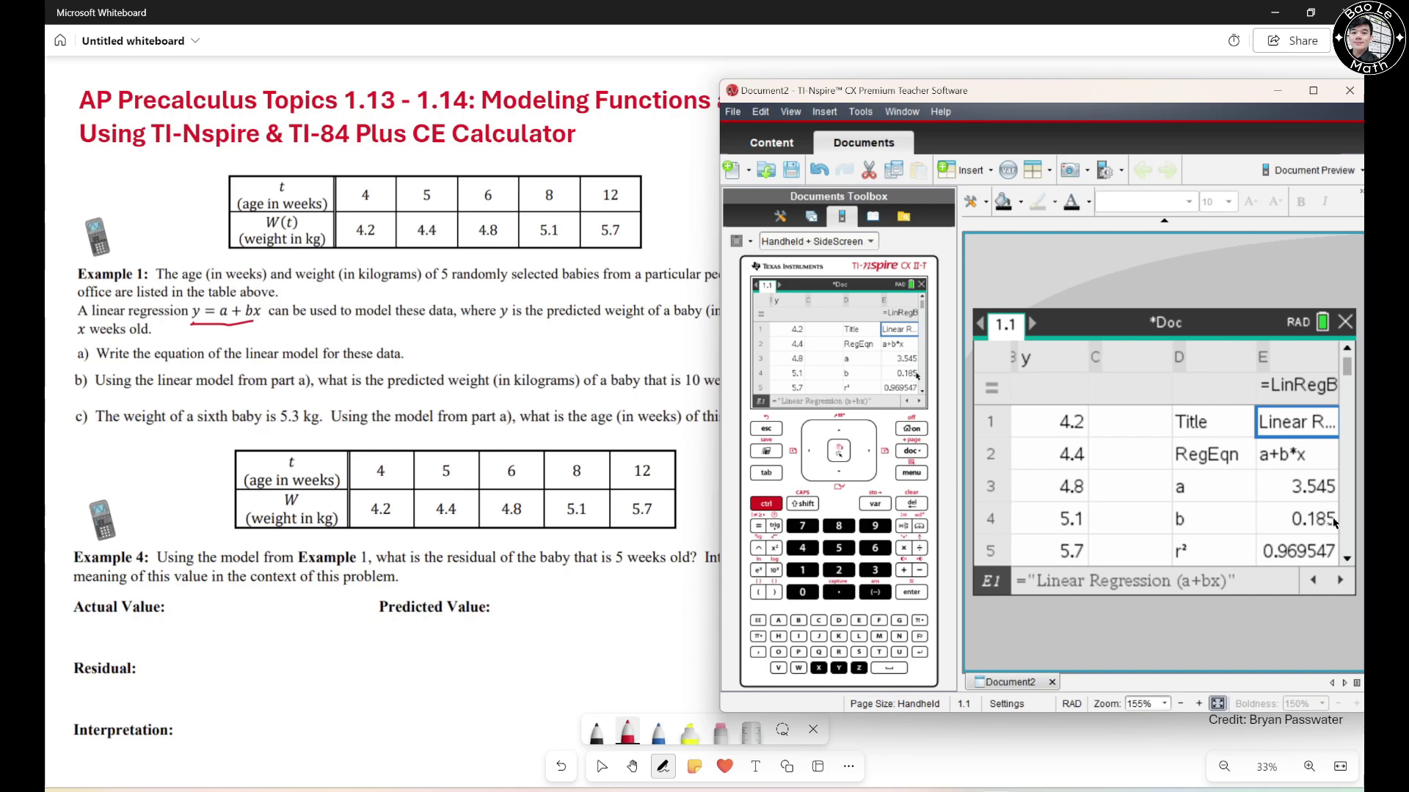
Step: Look over the regression results, add a Graphs page and recall the stored equation f1(x) in its entry line
left_click(1347, 559)
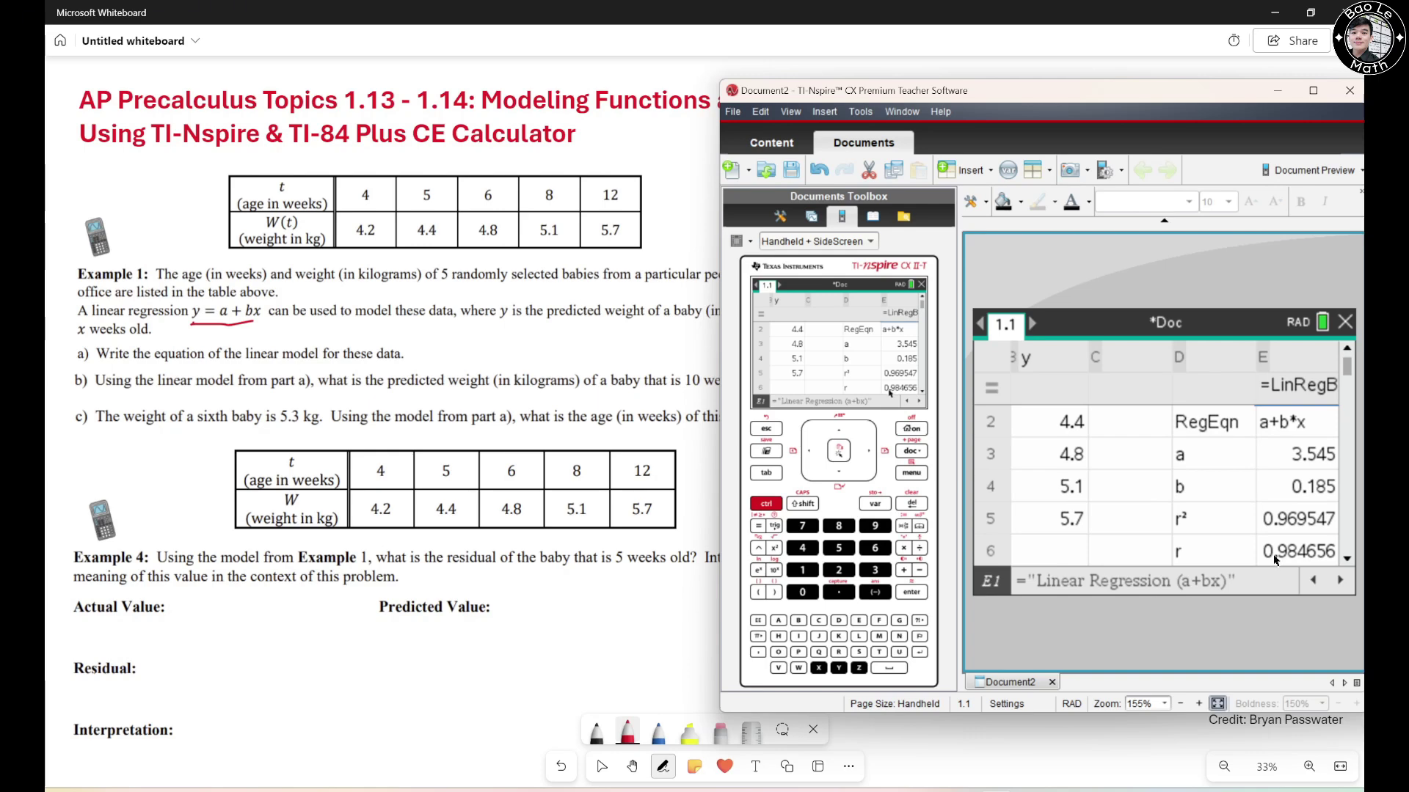
left_click(1276, 357)
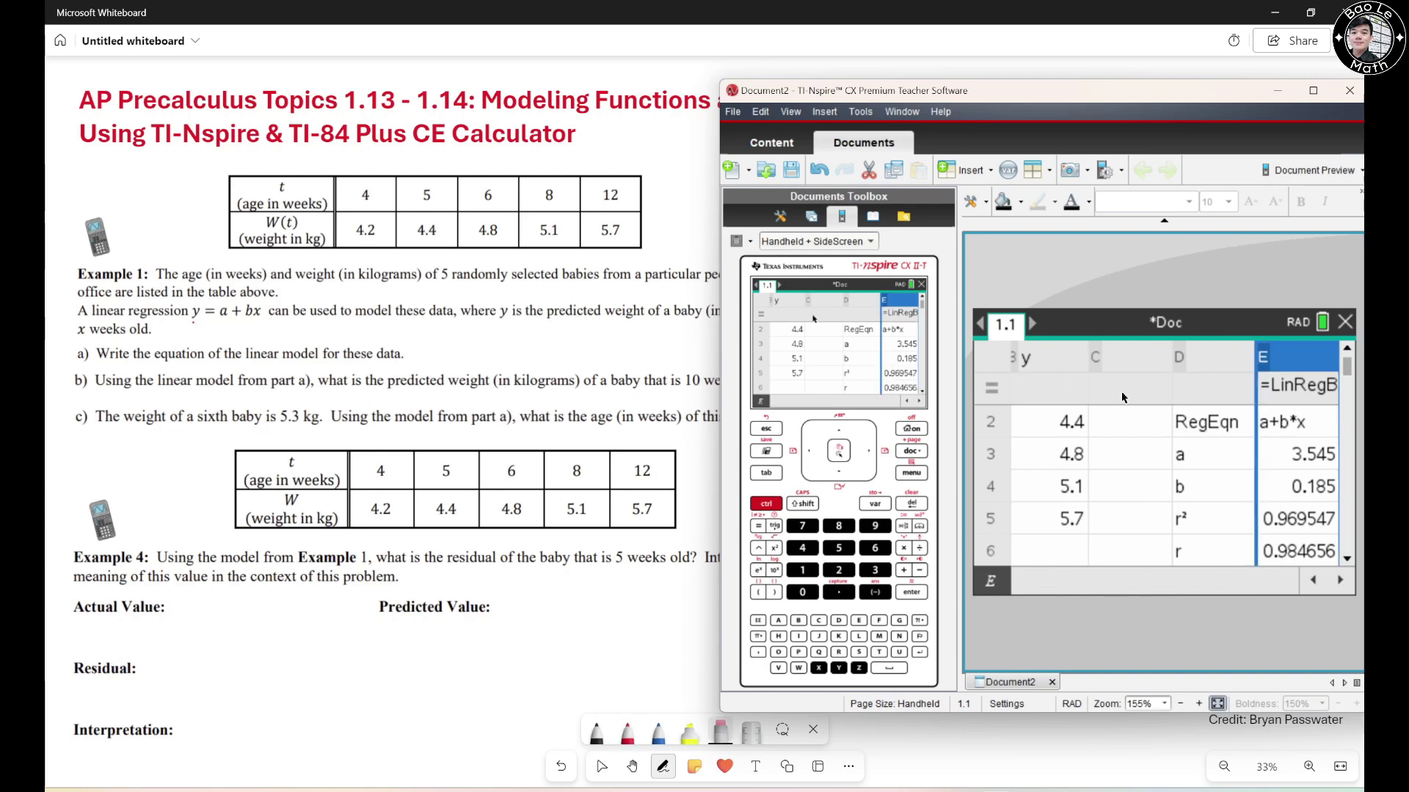
left_click(767, 509)
left_click(798, 637)
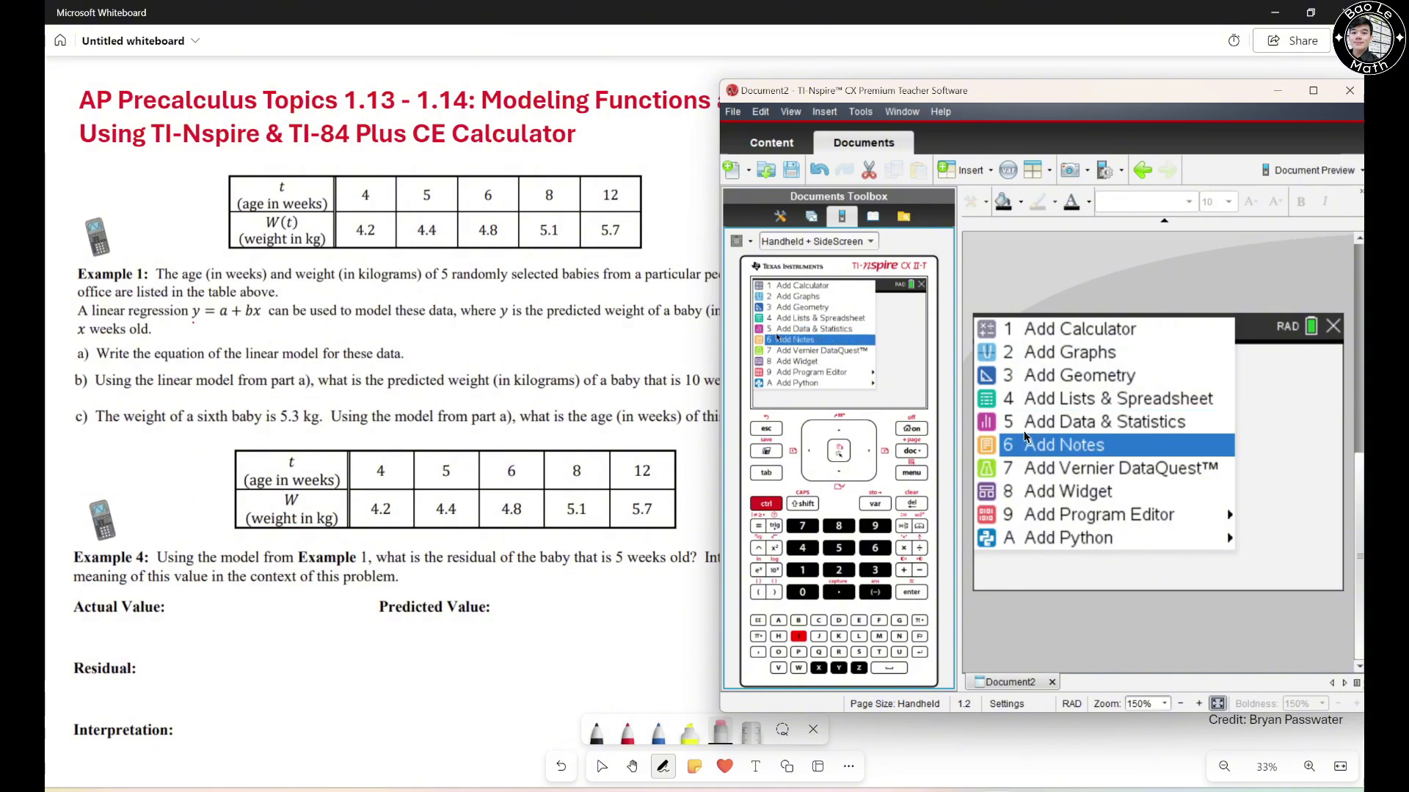
left_click(1051, 355)
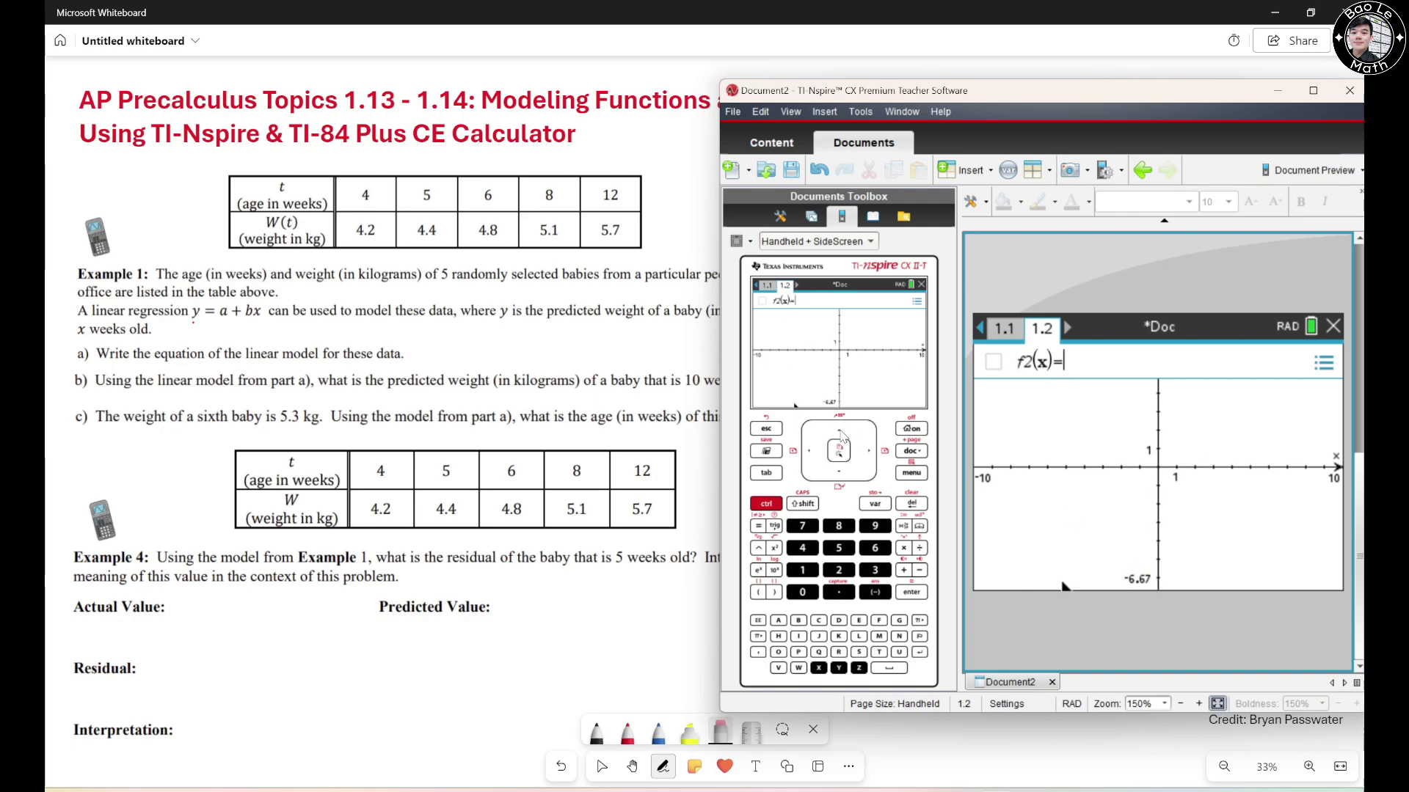
key("Up")
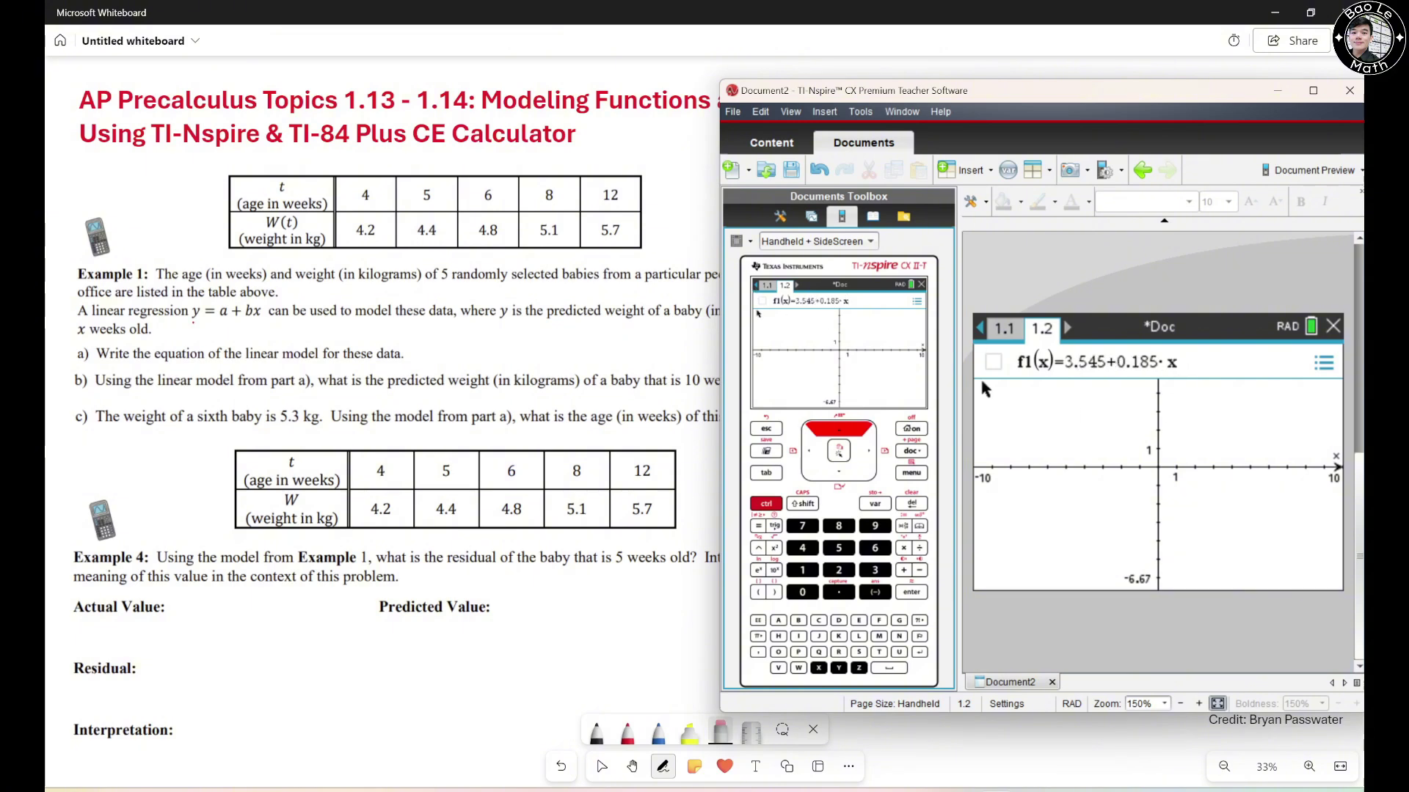
Step: Switch to the whiteboard and handwrite y = 3.545 + 0.185x in red beside part a) of Example 1
left_click(627, 731)
left_click(518, 527)
mouse_move(432, 347)
left_mouse_down()
mouse_move(447, 375)
mouse_move(475, 359)
left_mouse_up()
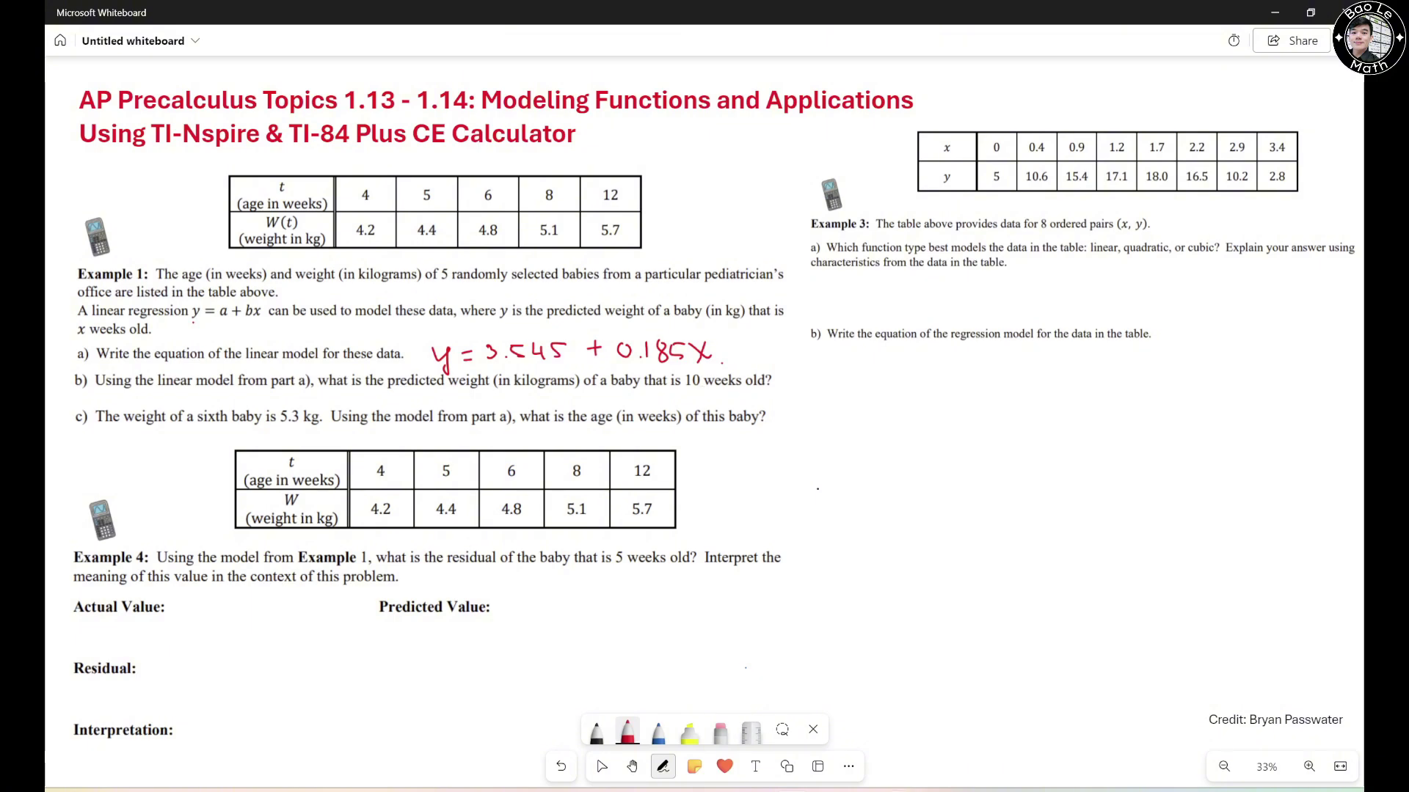
Step: Switch back to the TI-Nspire software and graph the regression function f1(x)
key("alt+Tab")
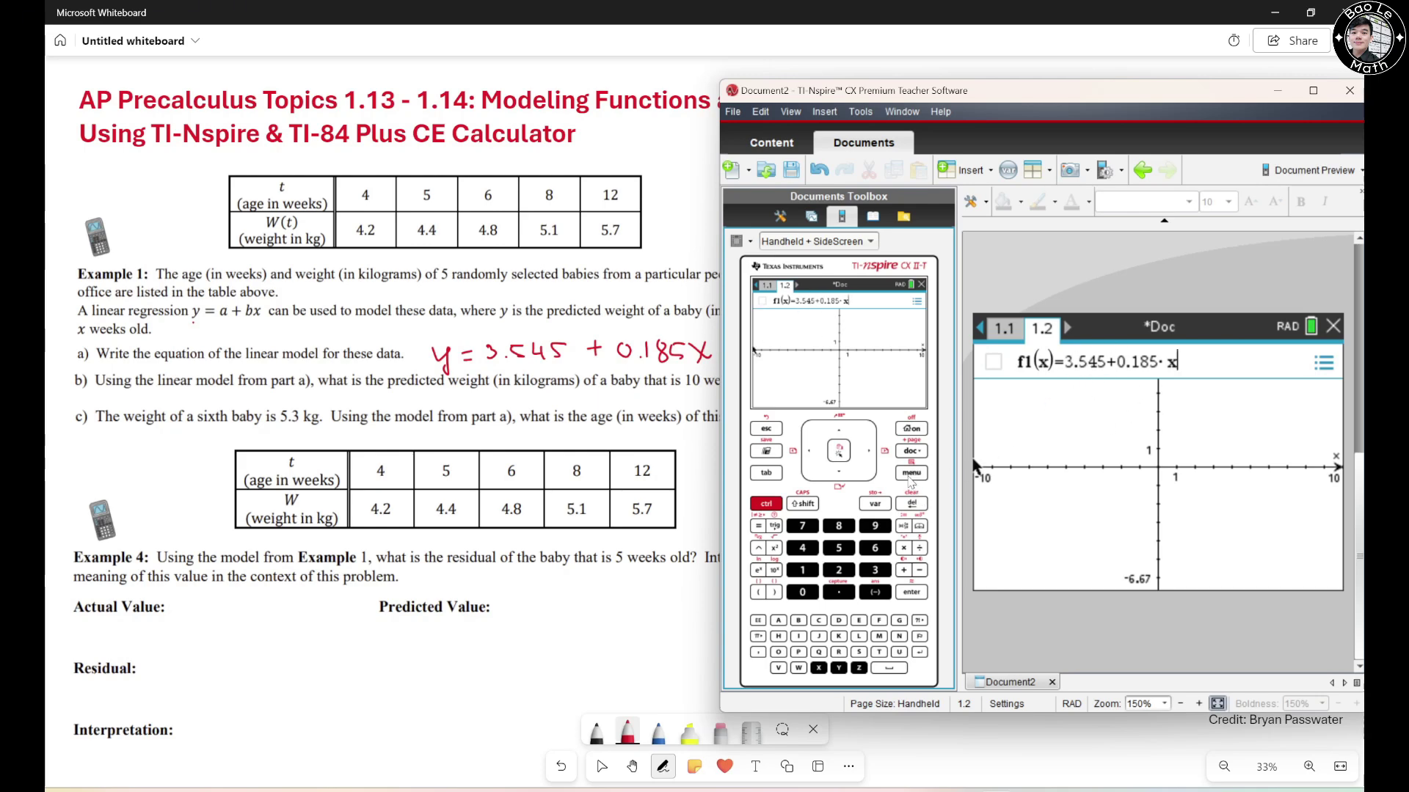
left_click(913, 593)
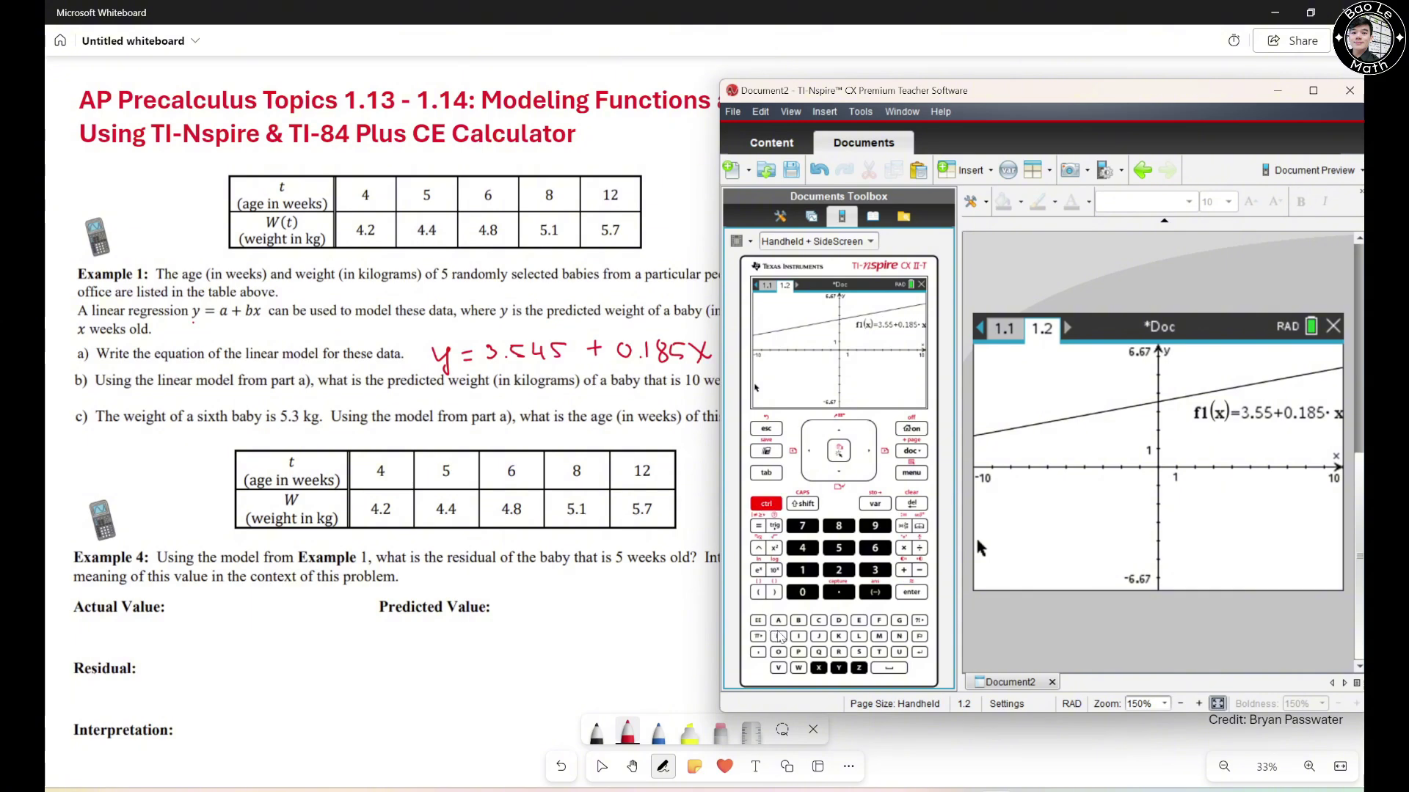
Step: Add a Calculator page and evaluate the regression function as f1(10)
key("ctrl+i")
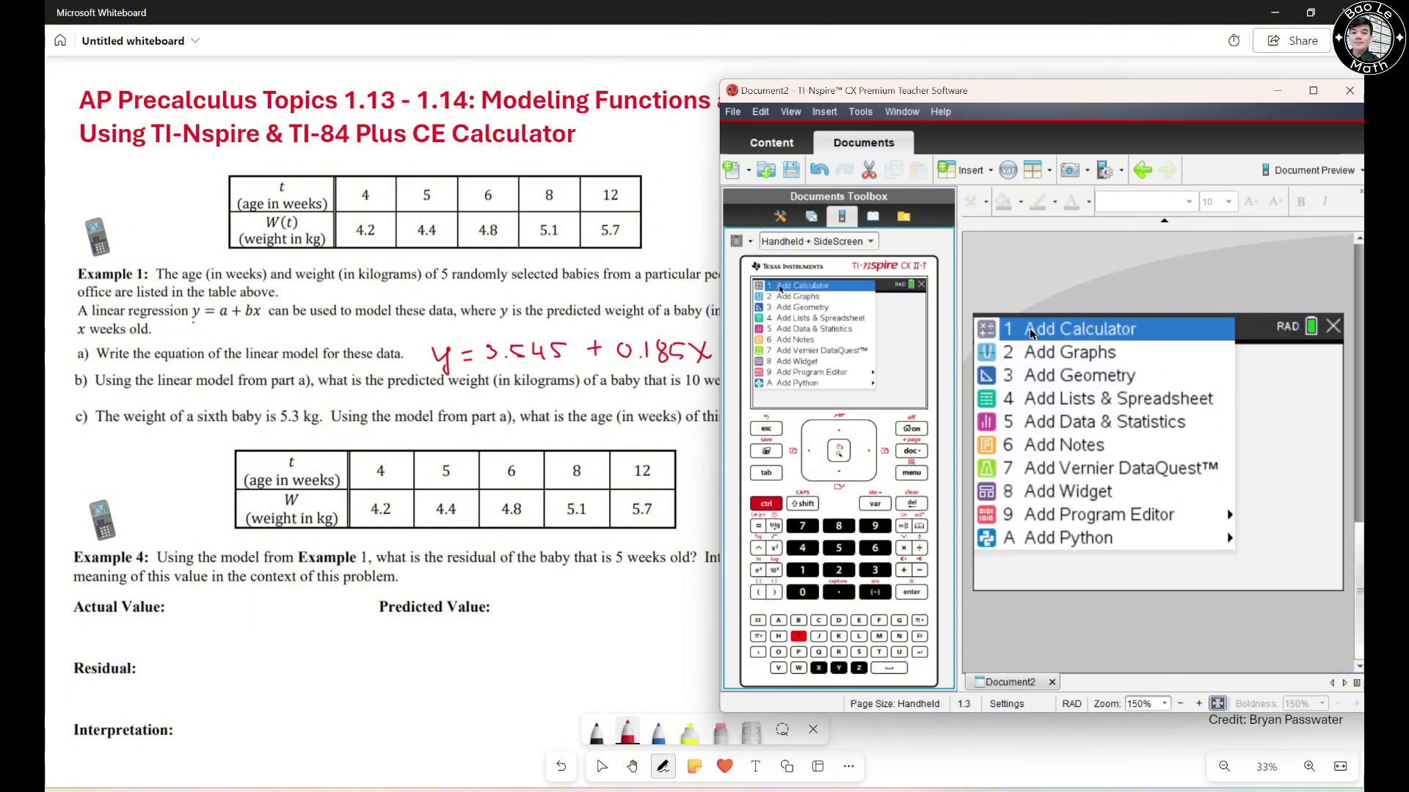
left_click(1109, 333)
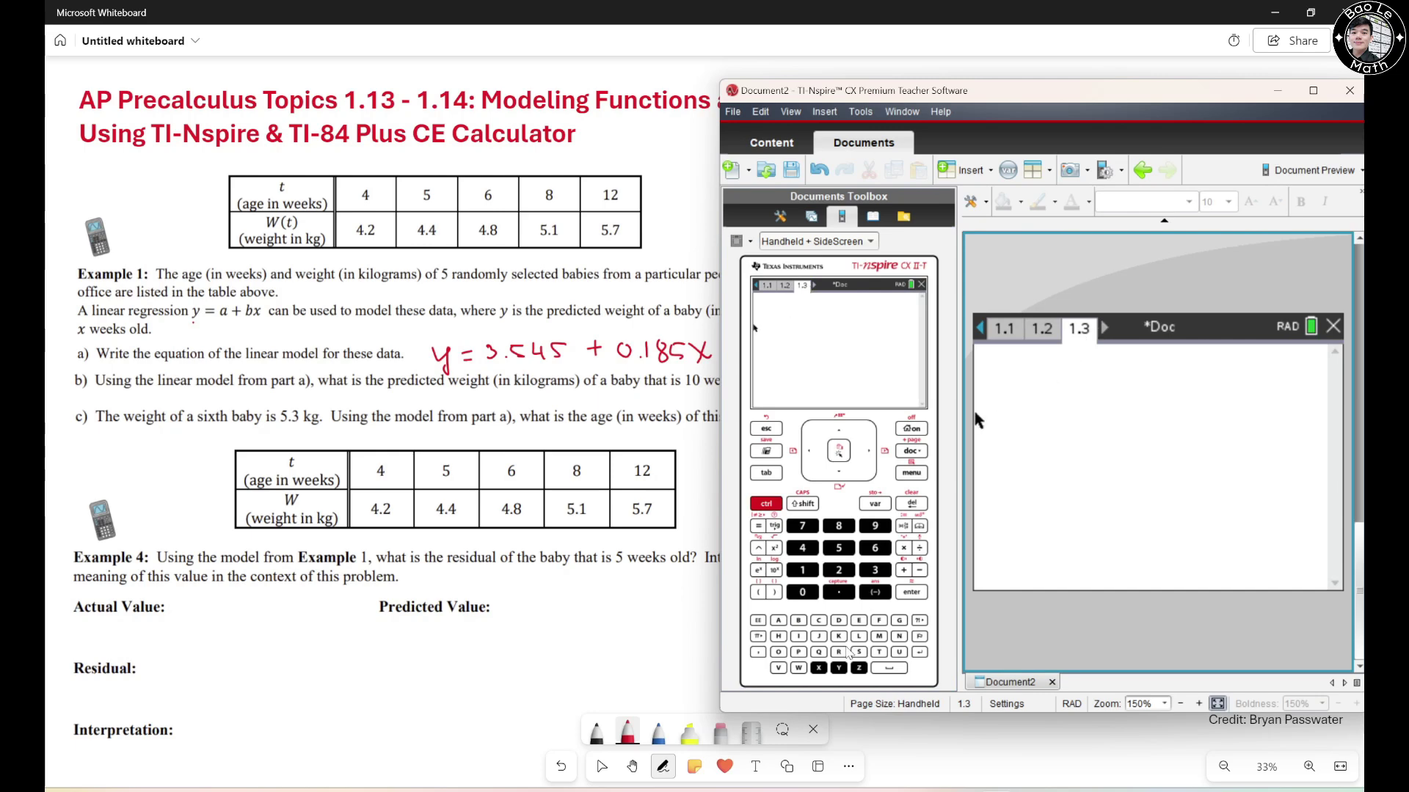
left_click(878, 621)
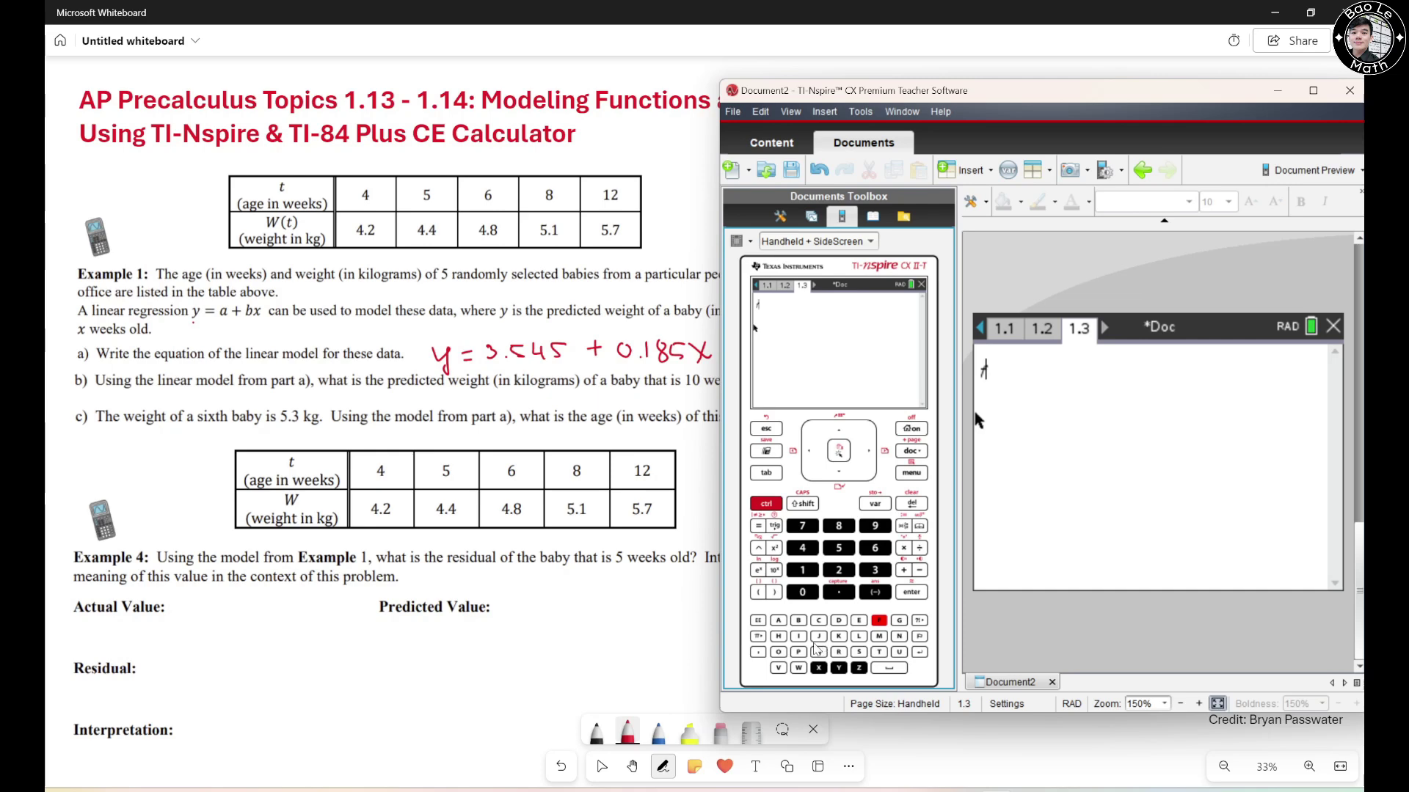
left_click(801, 571)
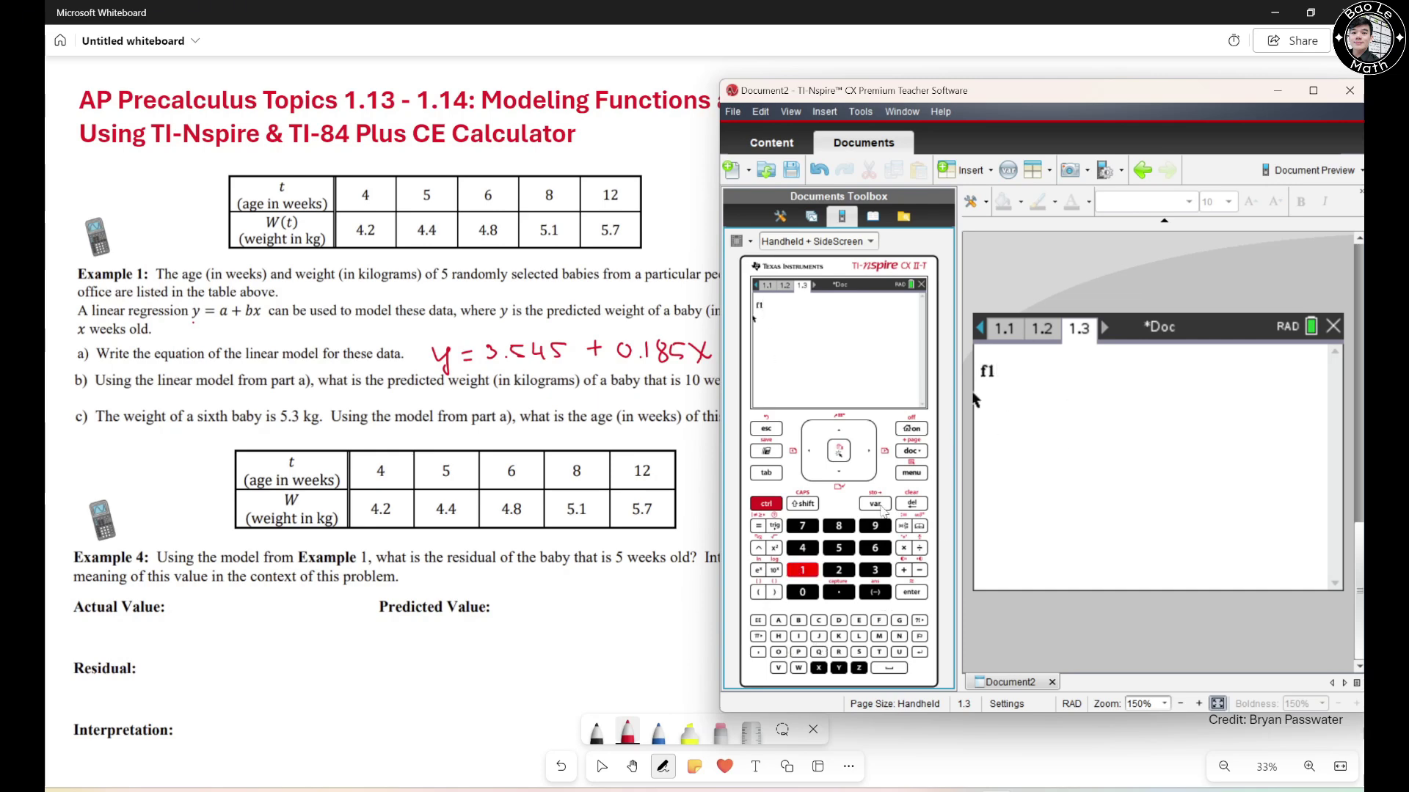
left_click(760, 592)
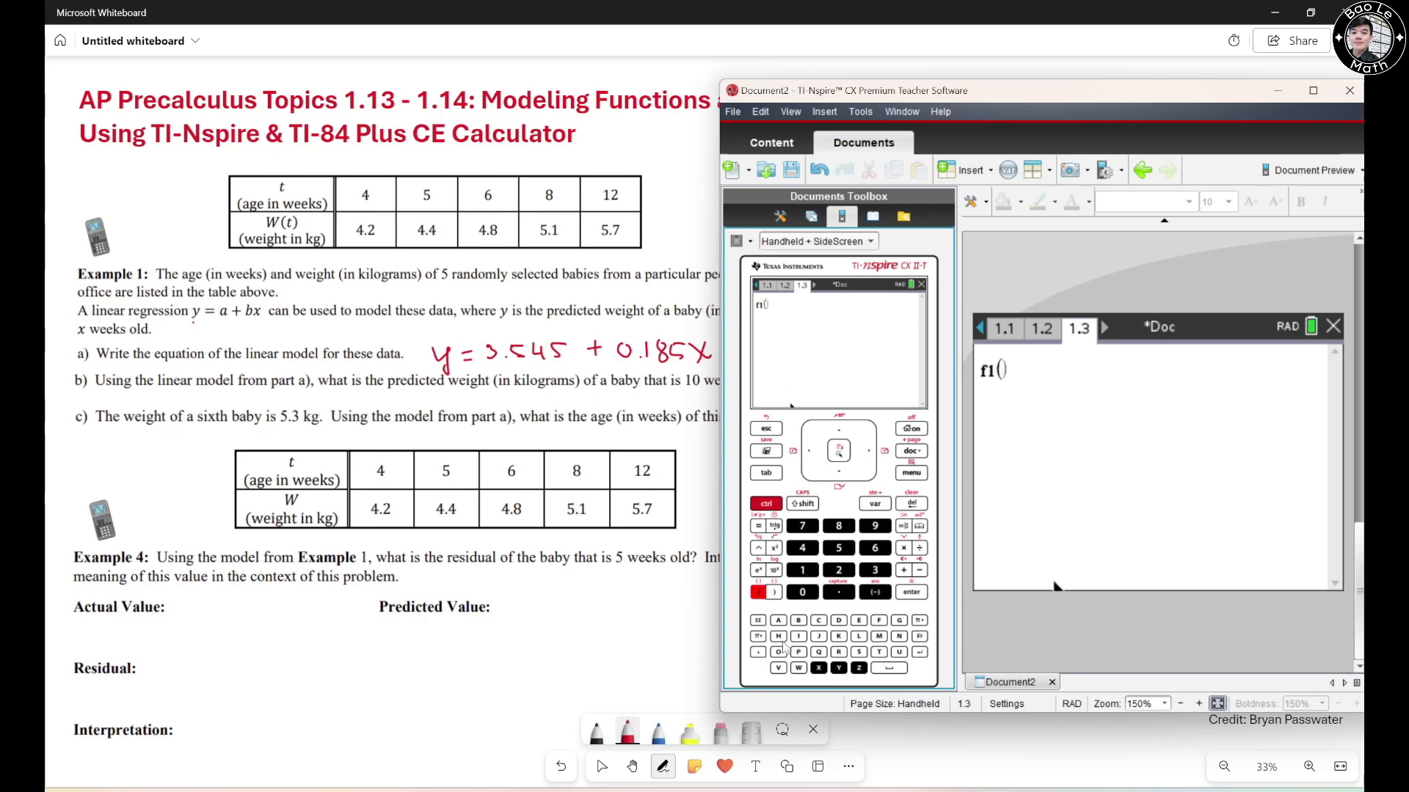
left_click(802, 570)
left_click(802, 592)
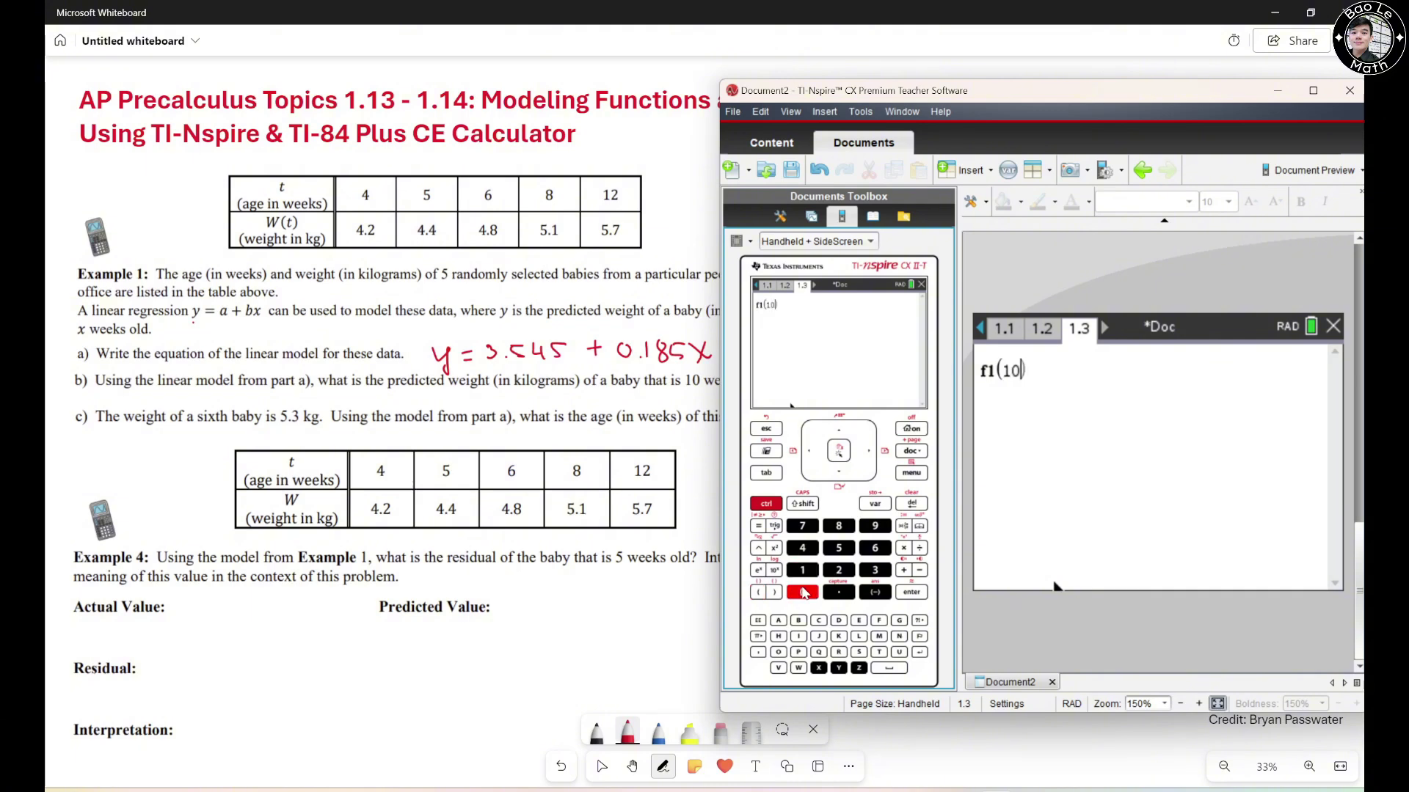
left_click(774, 593)
left_click(909, 594)
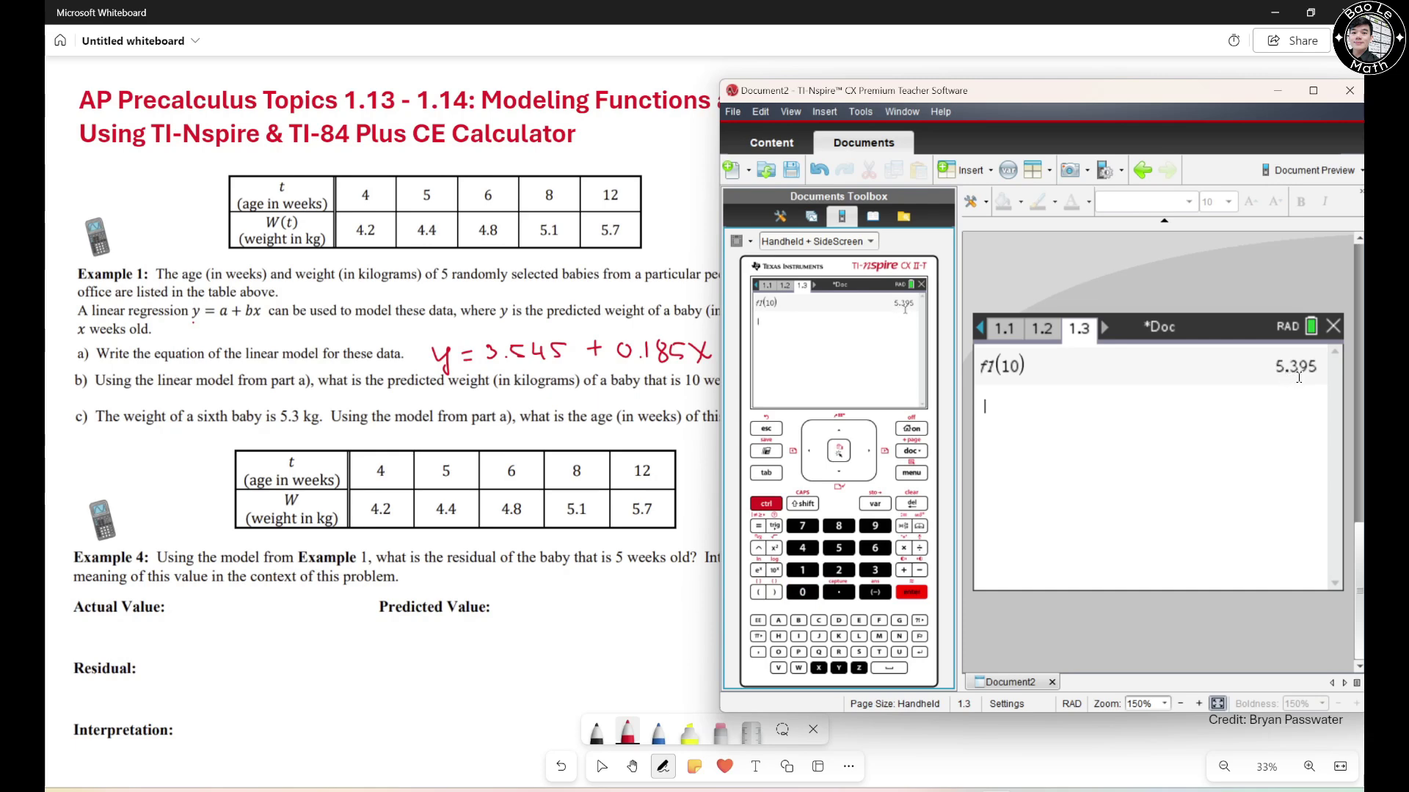
Step: Switch to the whiteboard and handwrite 5.395 in red beside part b) of Example 1
key("alt+Tab")
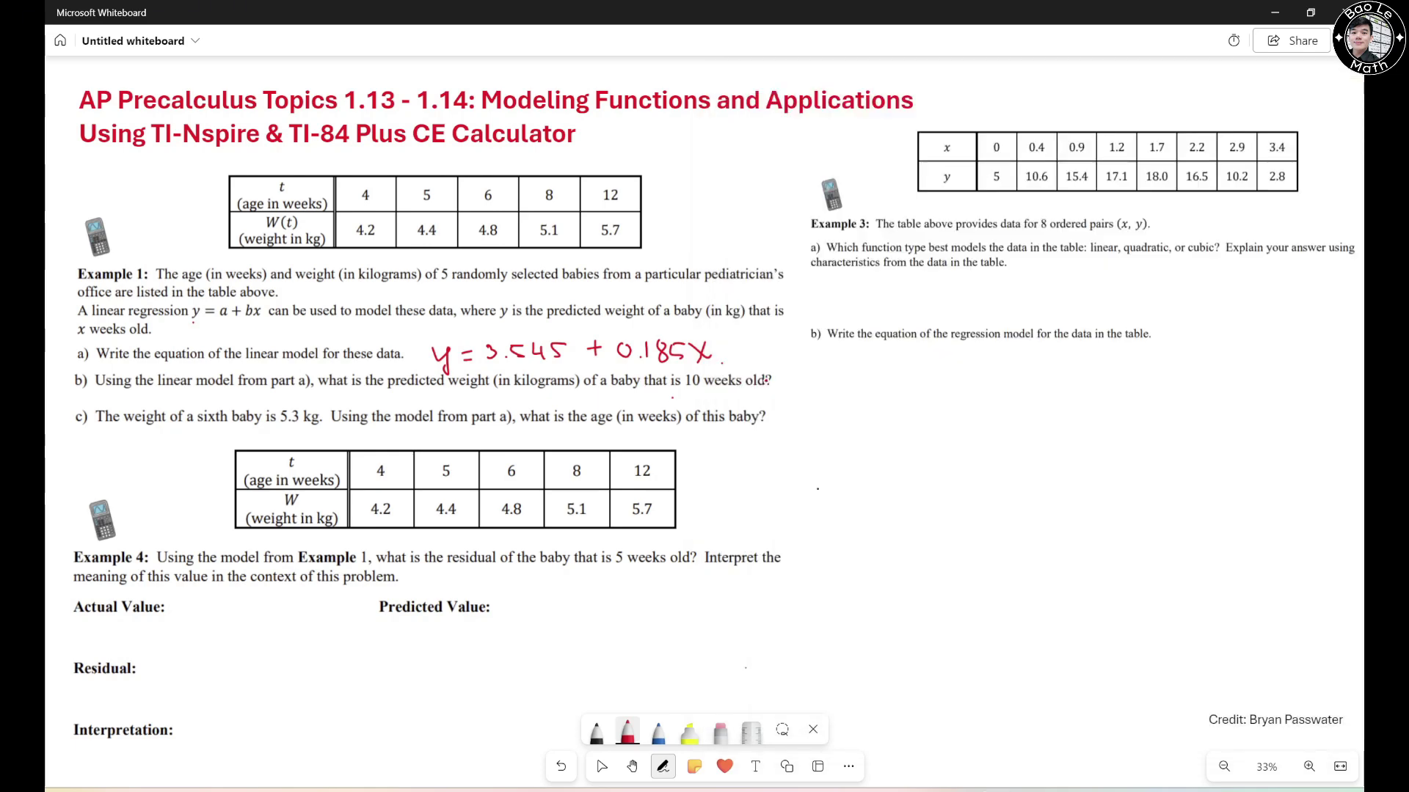
mouse_move(799, 367)
left_mouse_down()
mouse_move(795, 383)
mouse_move(831, 367)
mouse_move(822, 384)
mouse_move(843, 388)
left_mouse_up()
left_click(816, 380)
left_click(890, 369)
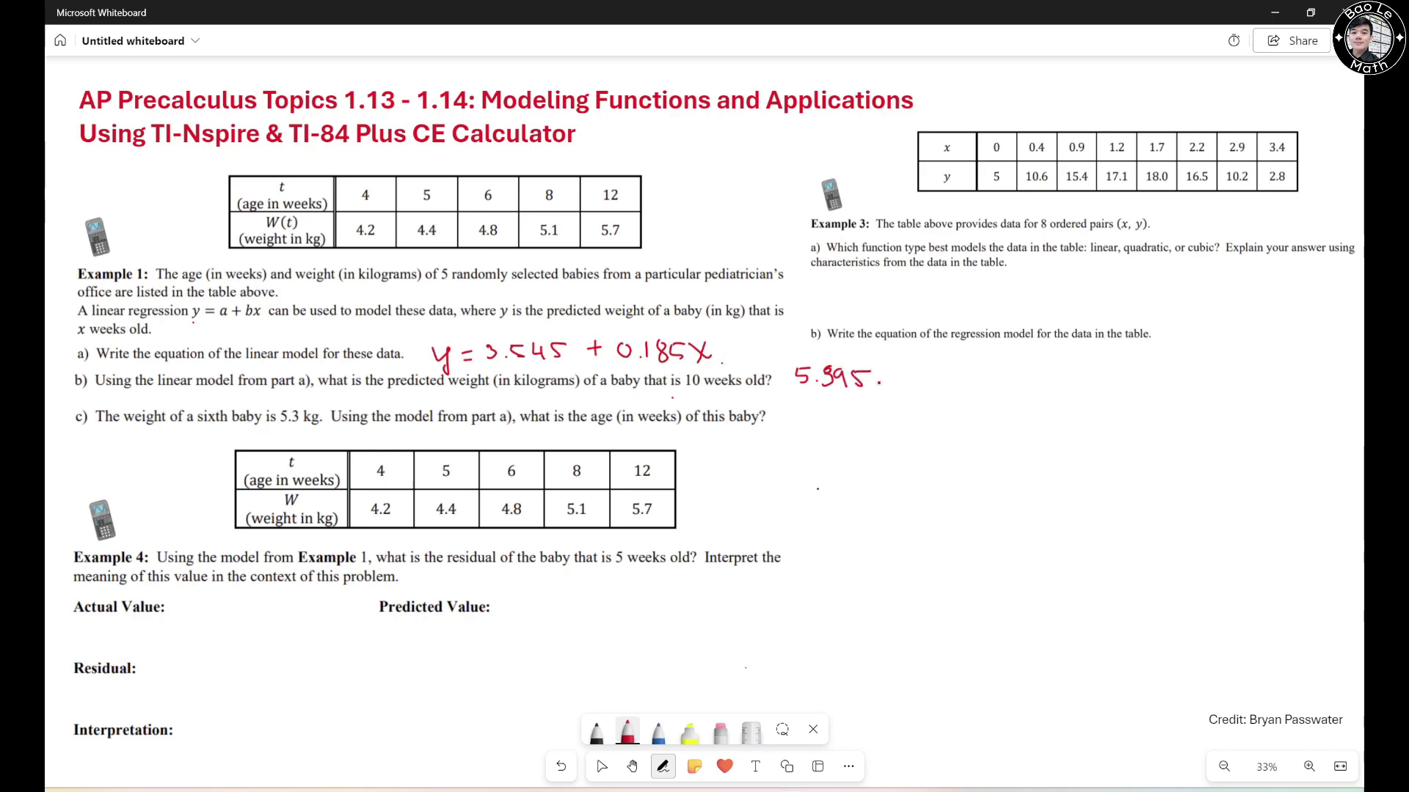
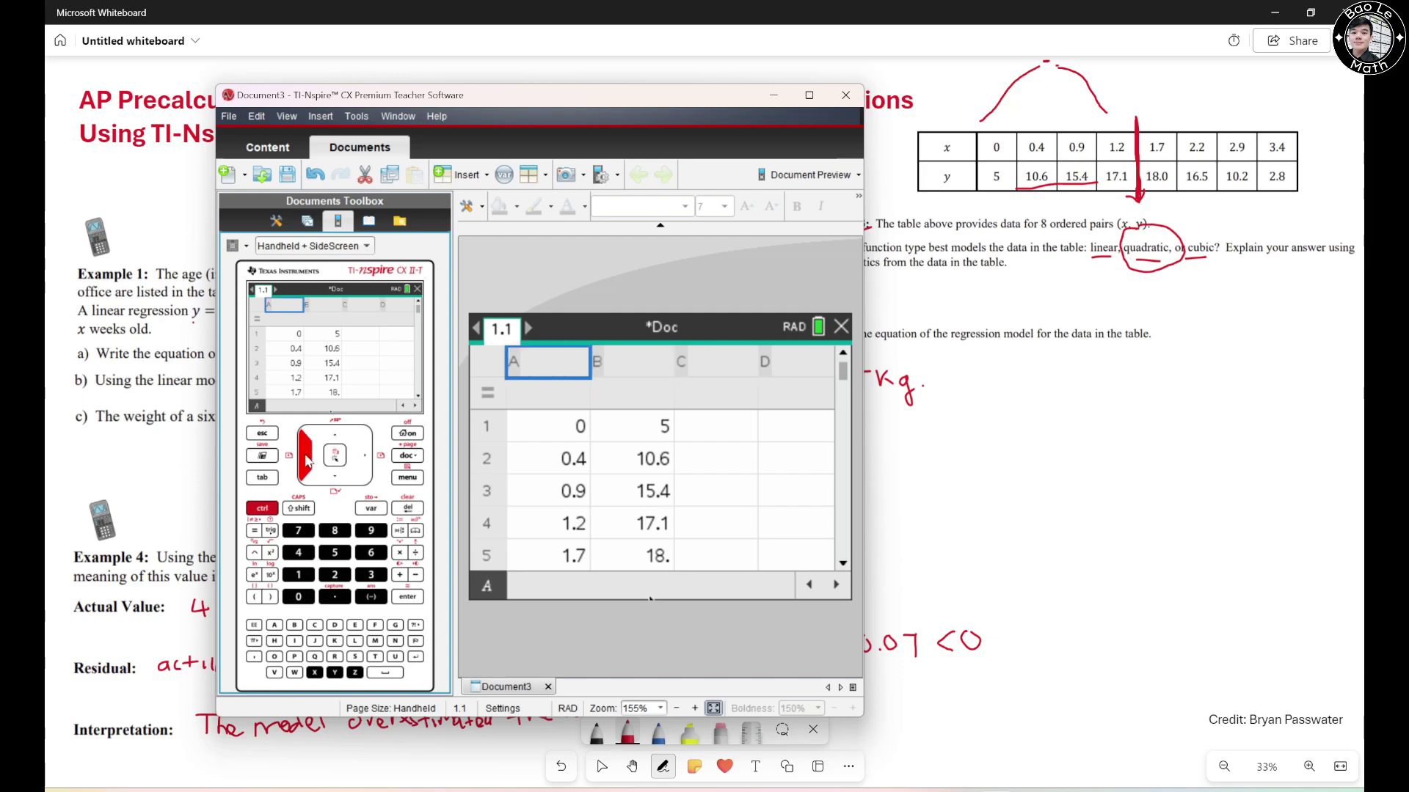
Step: Name spreadsheet column A x and column B y for the Example 3 data
left_click(315, 673)
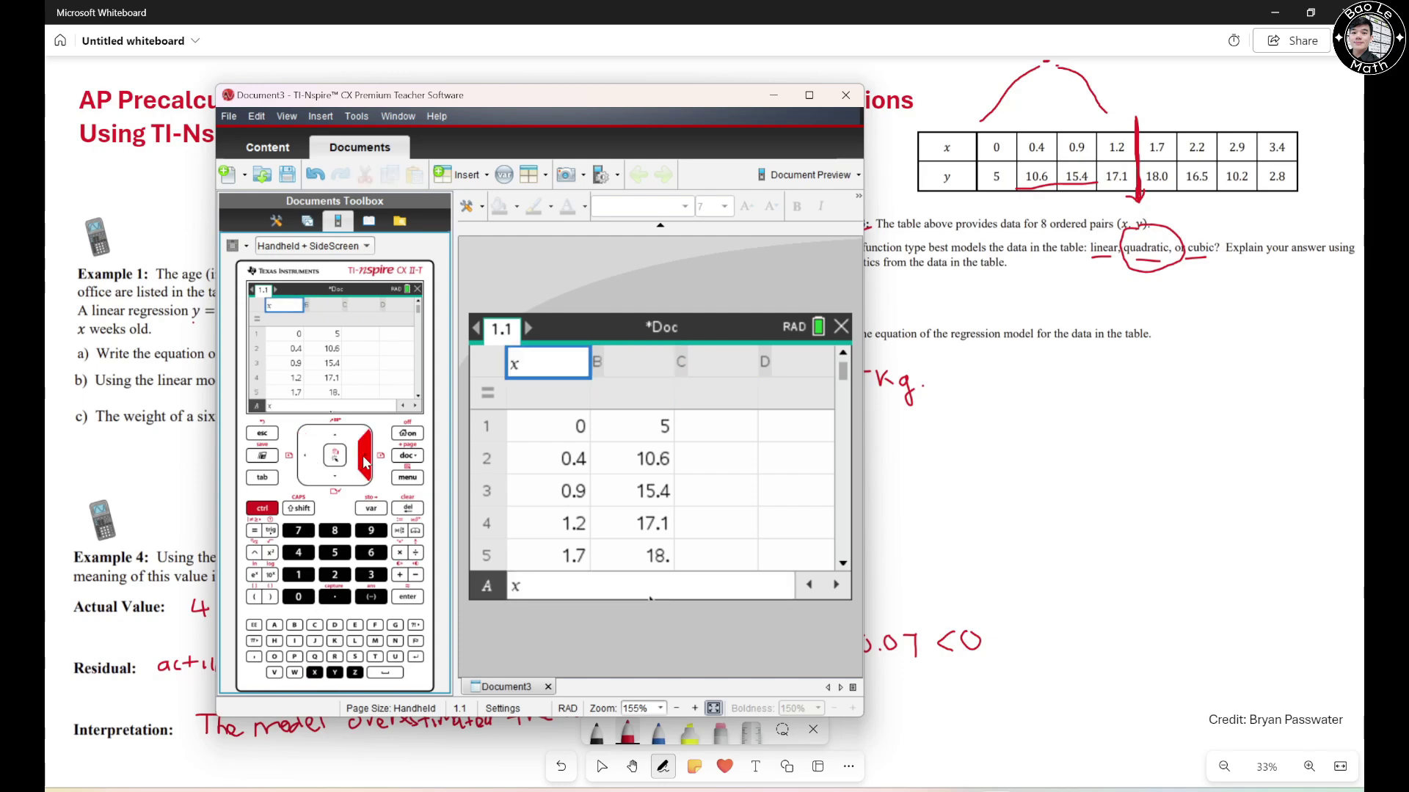
left_click(345, 477)
left_click(366, 462)
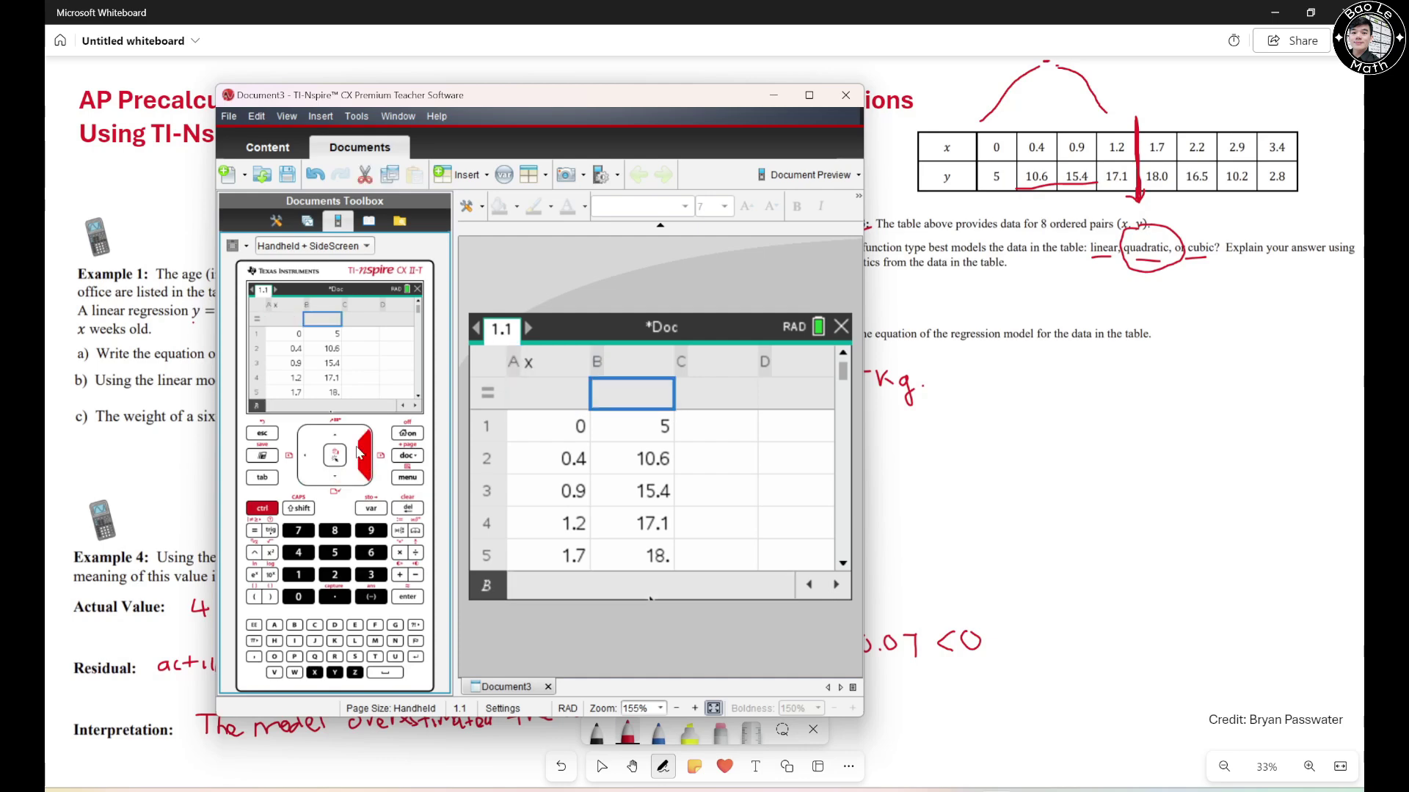
left_click(335, 435)
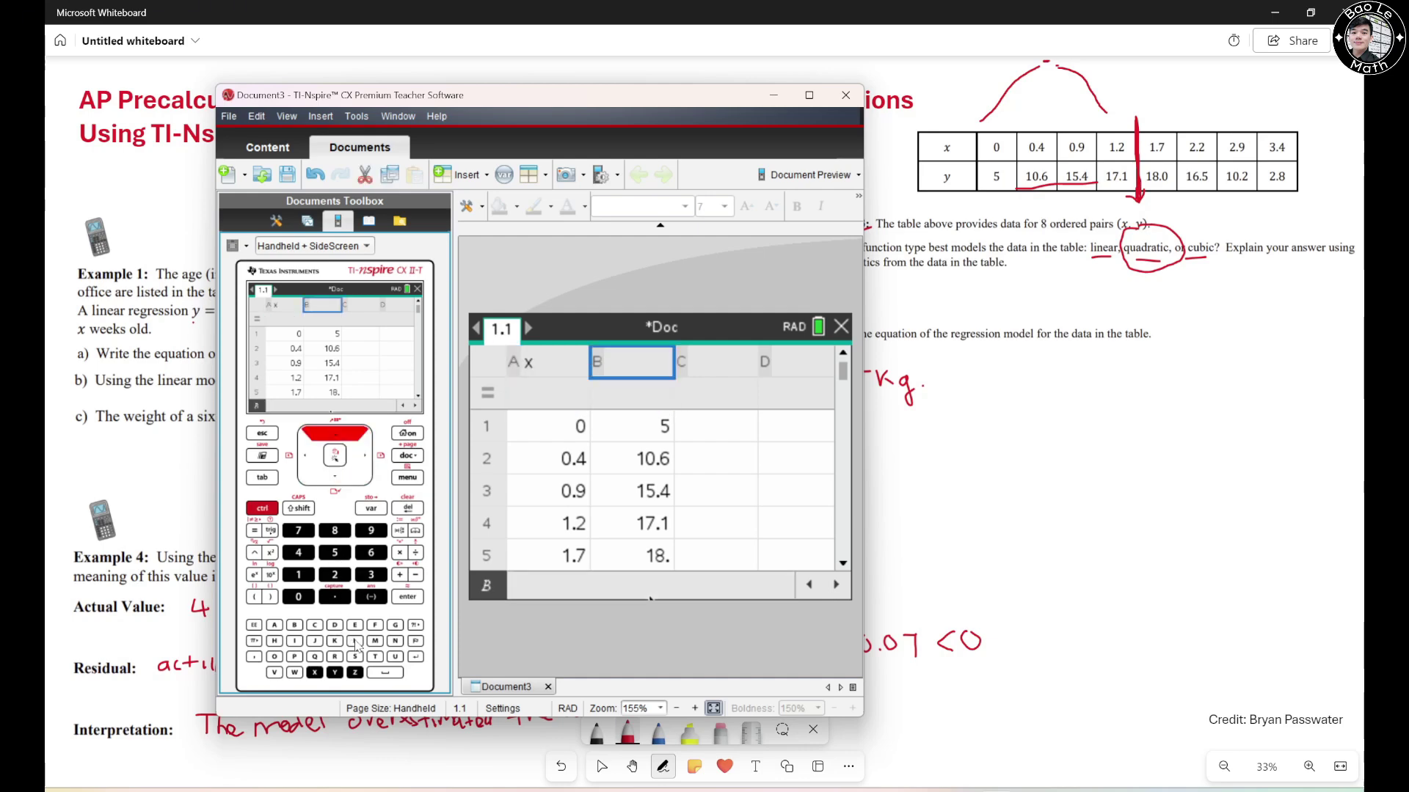
left_click(334, 671)
left_click(338, 478)
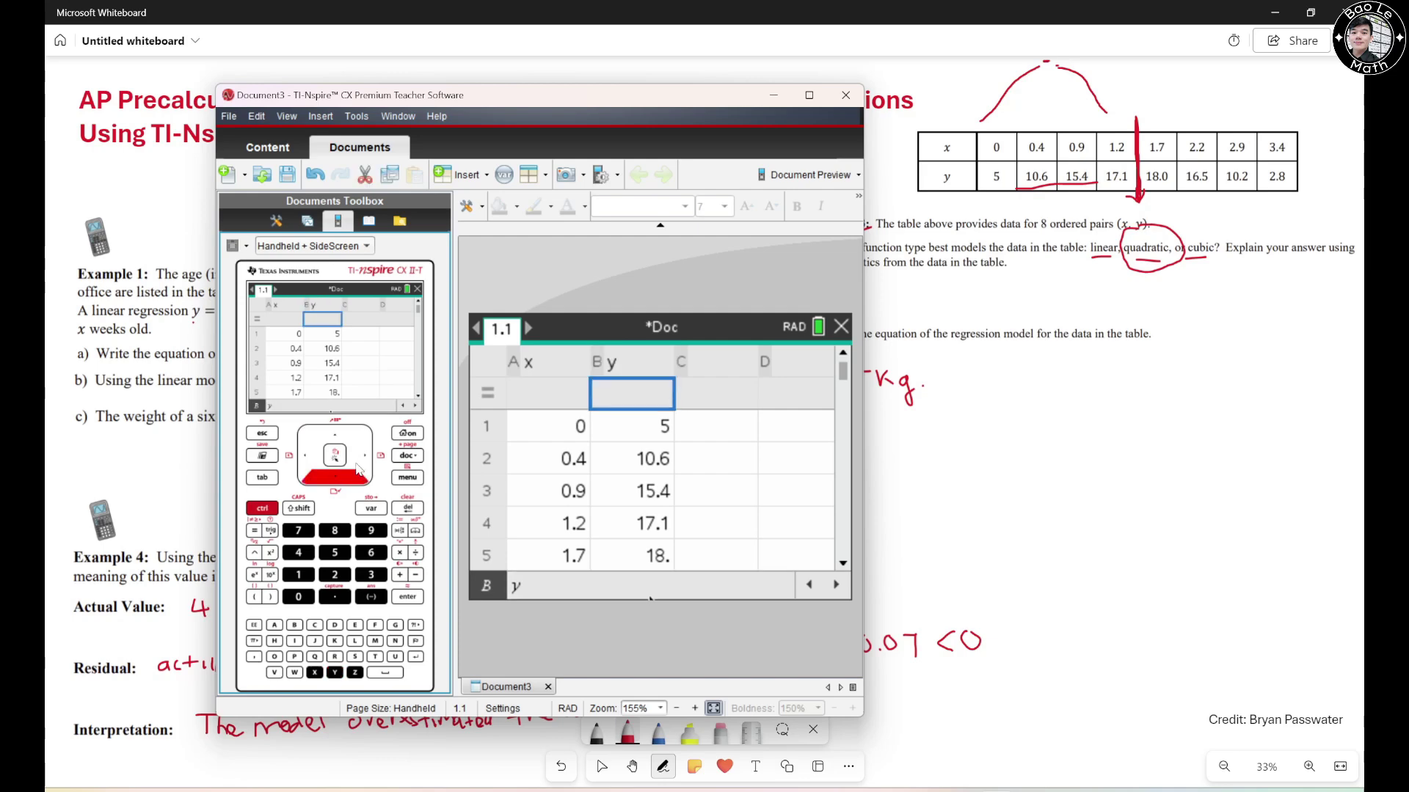
Step: Run a Quadratic Regression from cell C1 with X List x and Y List y, saving the equation to f1
left_click(365, 461)
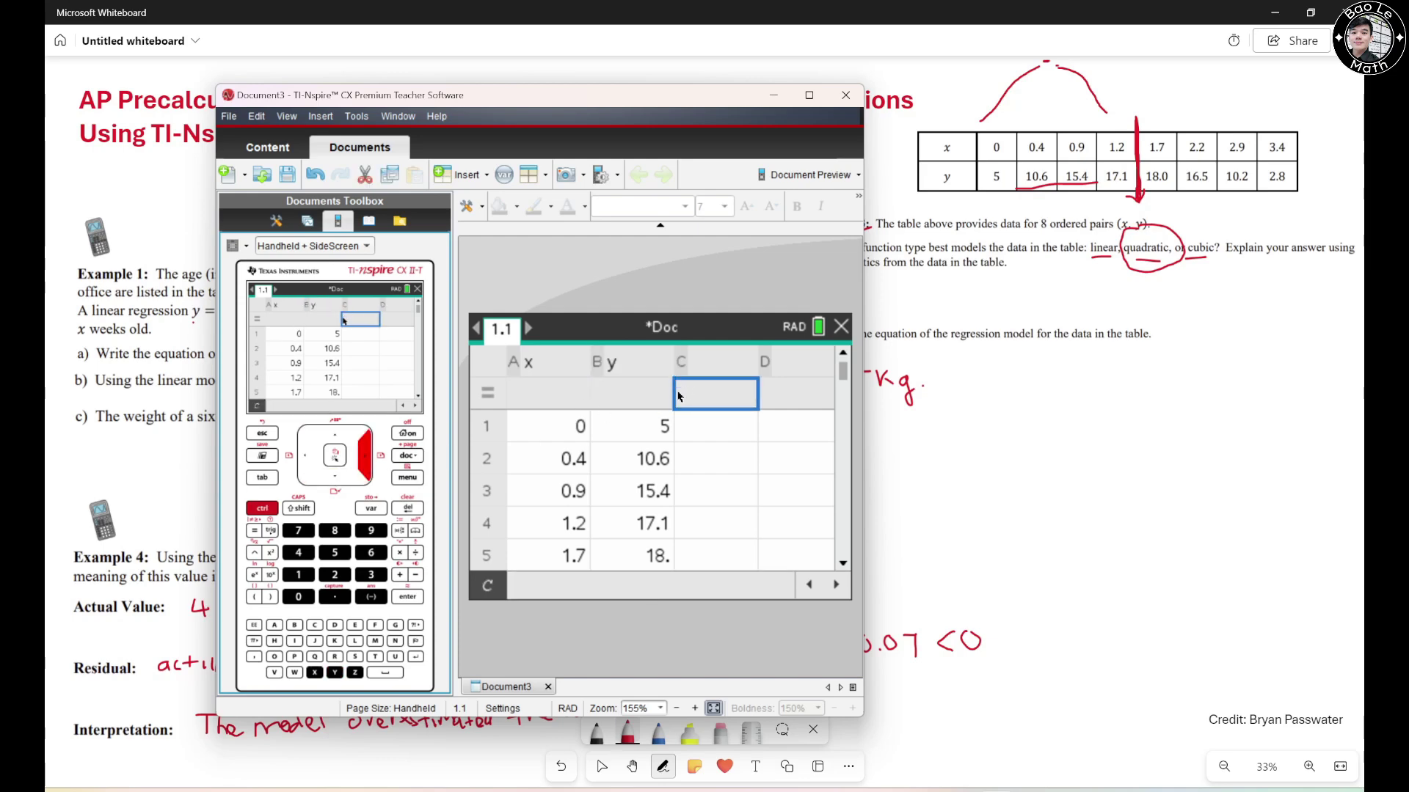
left_click(331, 482)
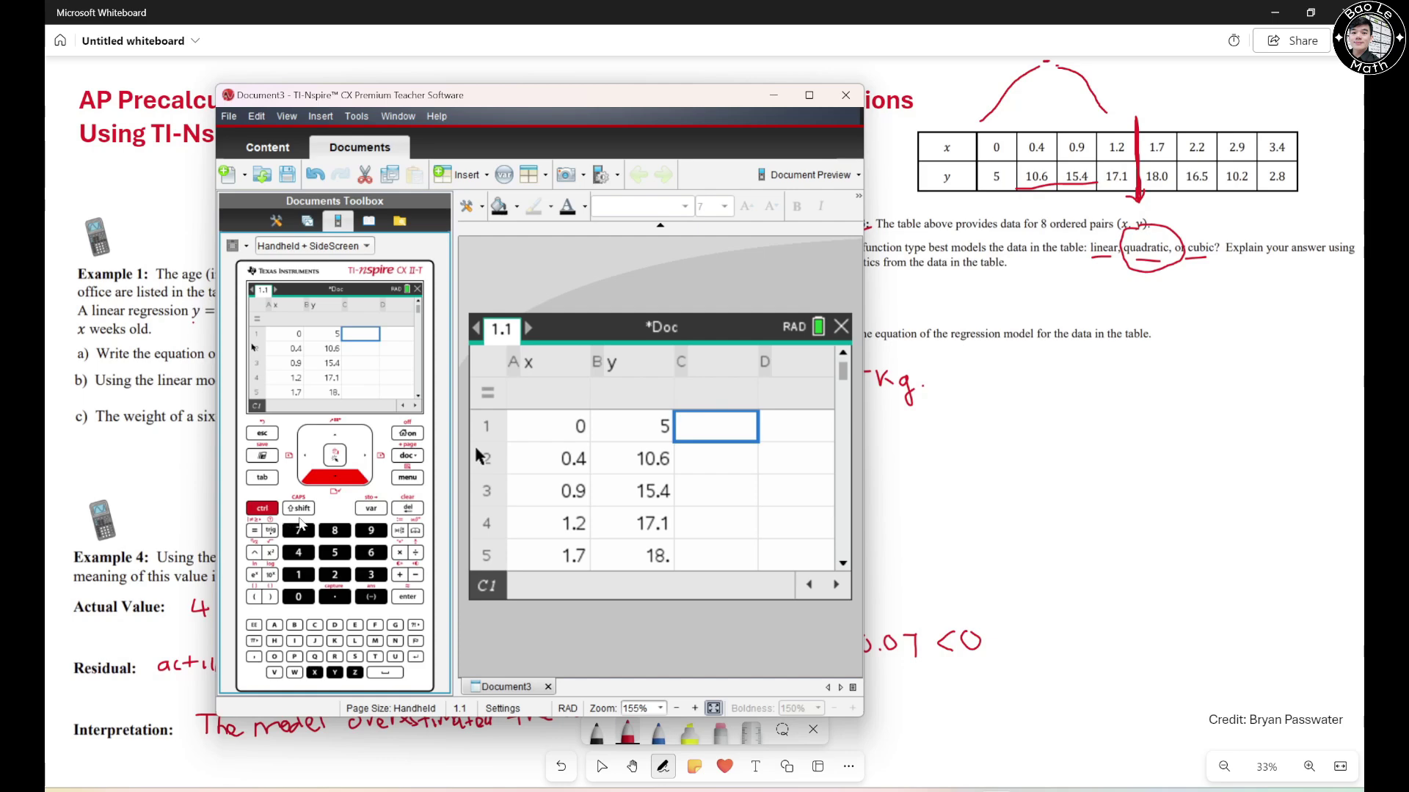
left_click(407, 478)
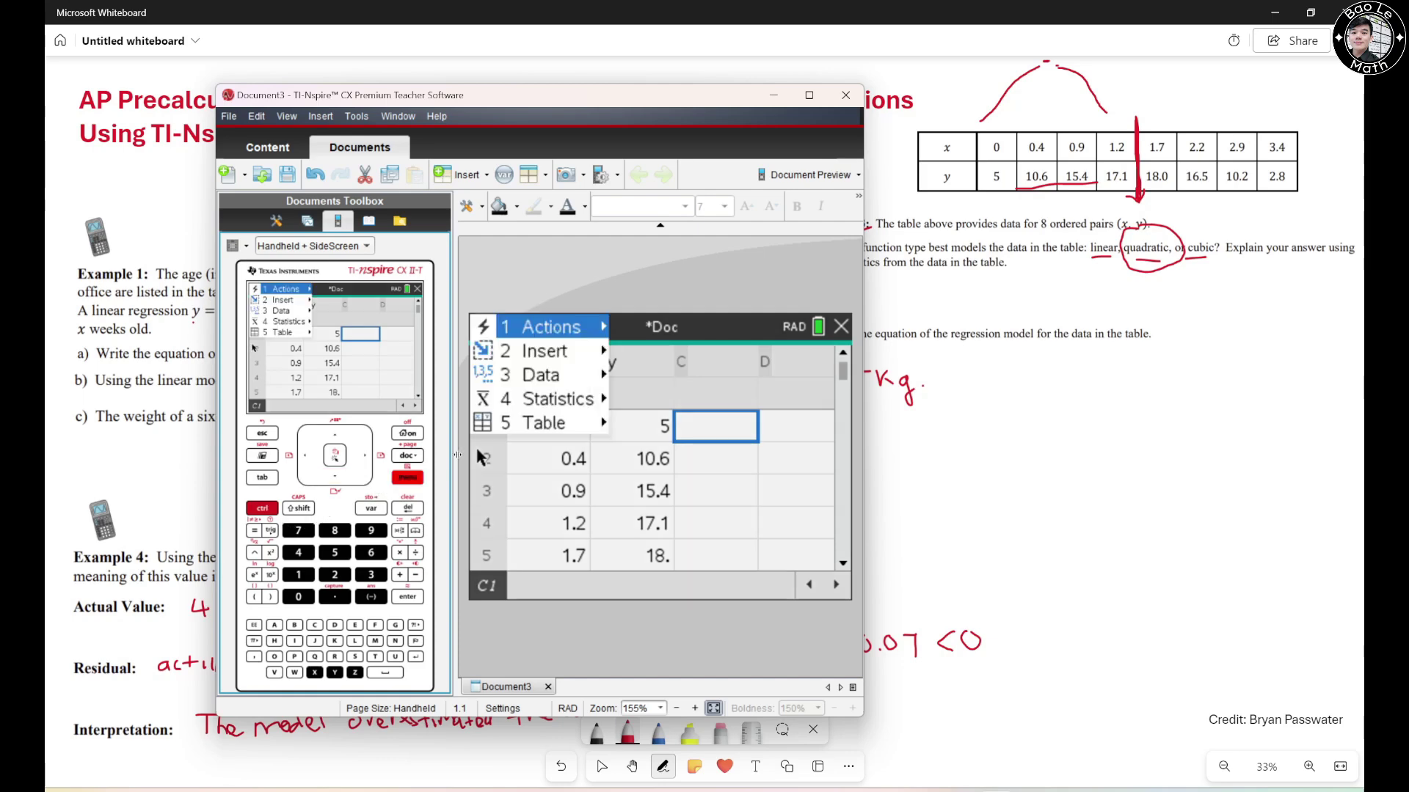
left_click(556, 402)
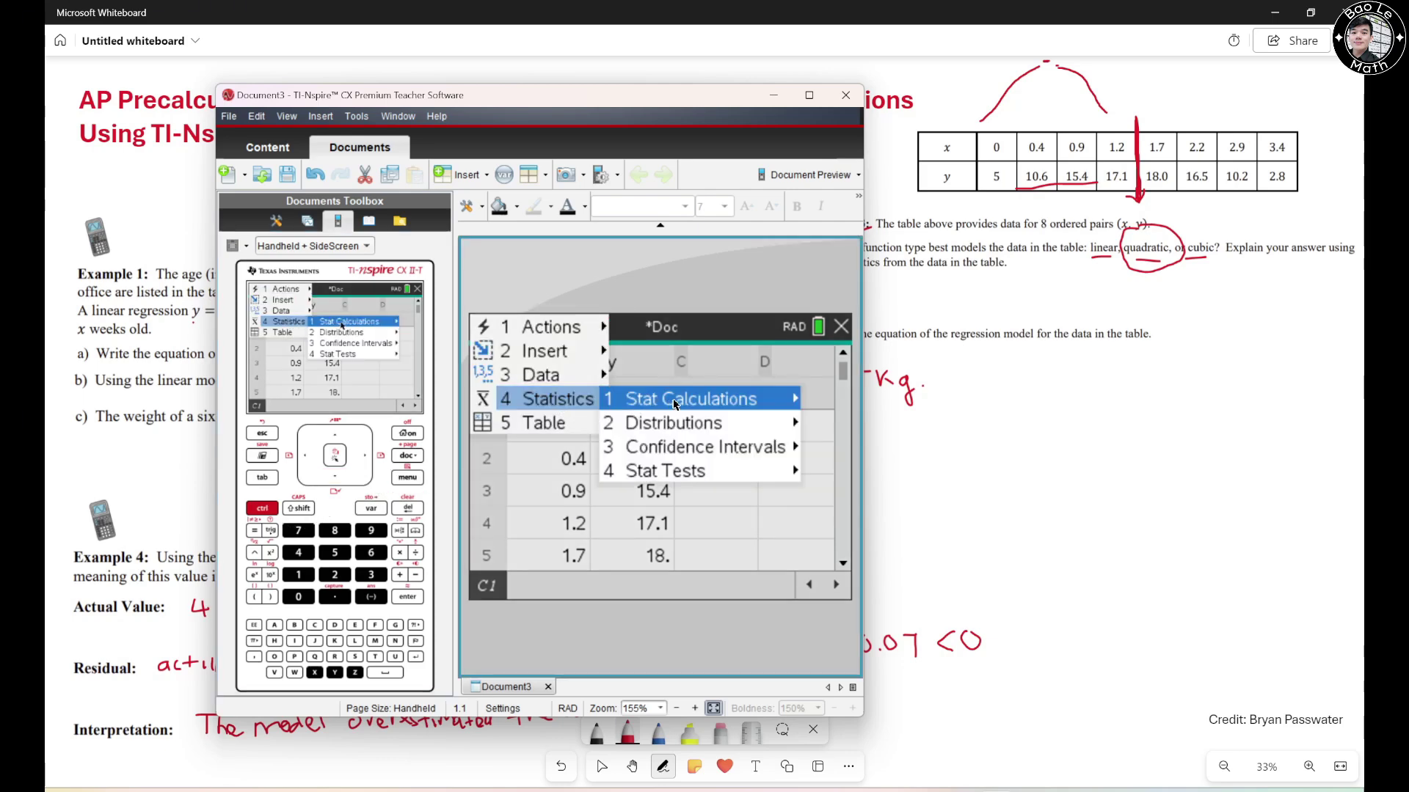
left_click(785, 403)
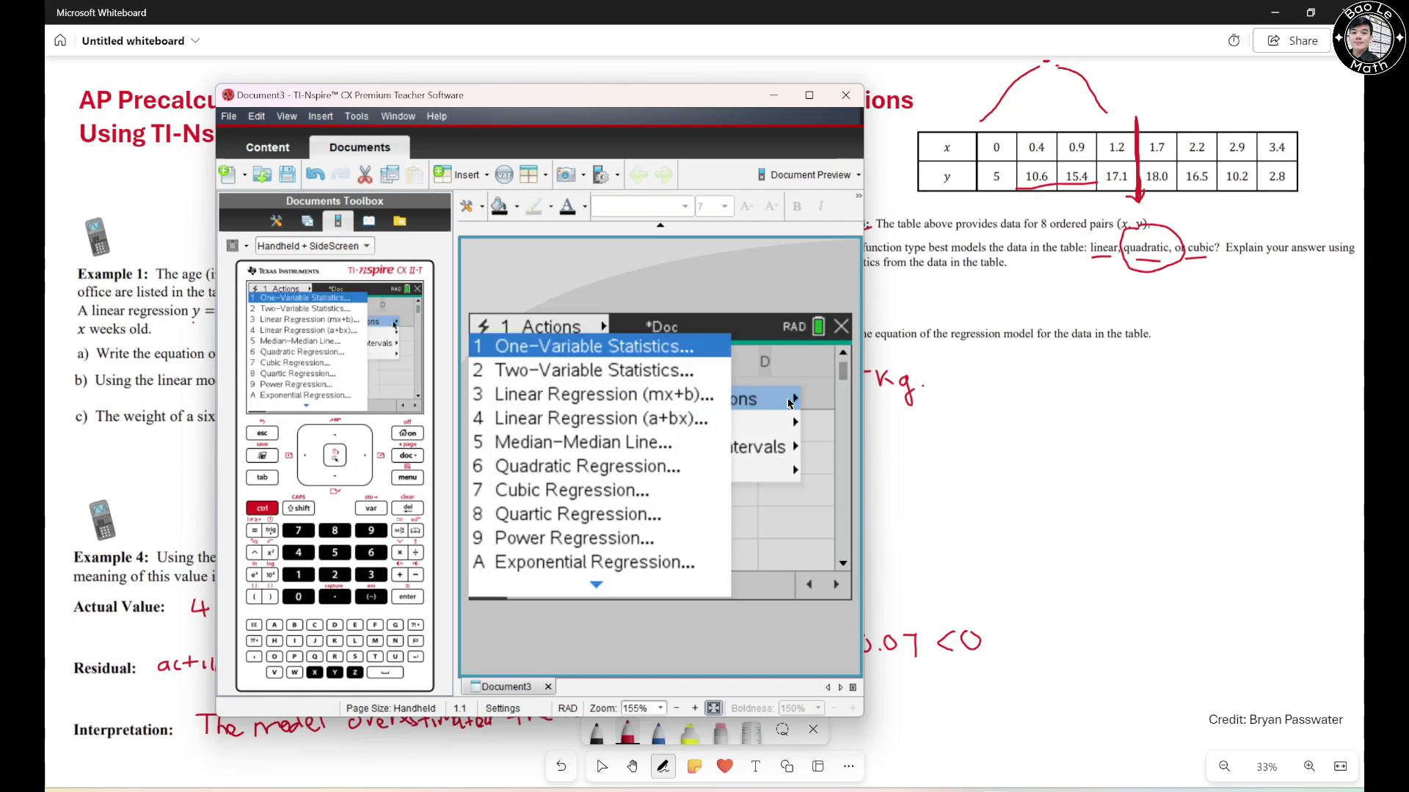
left_click(554, 471)
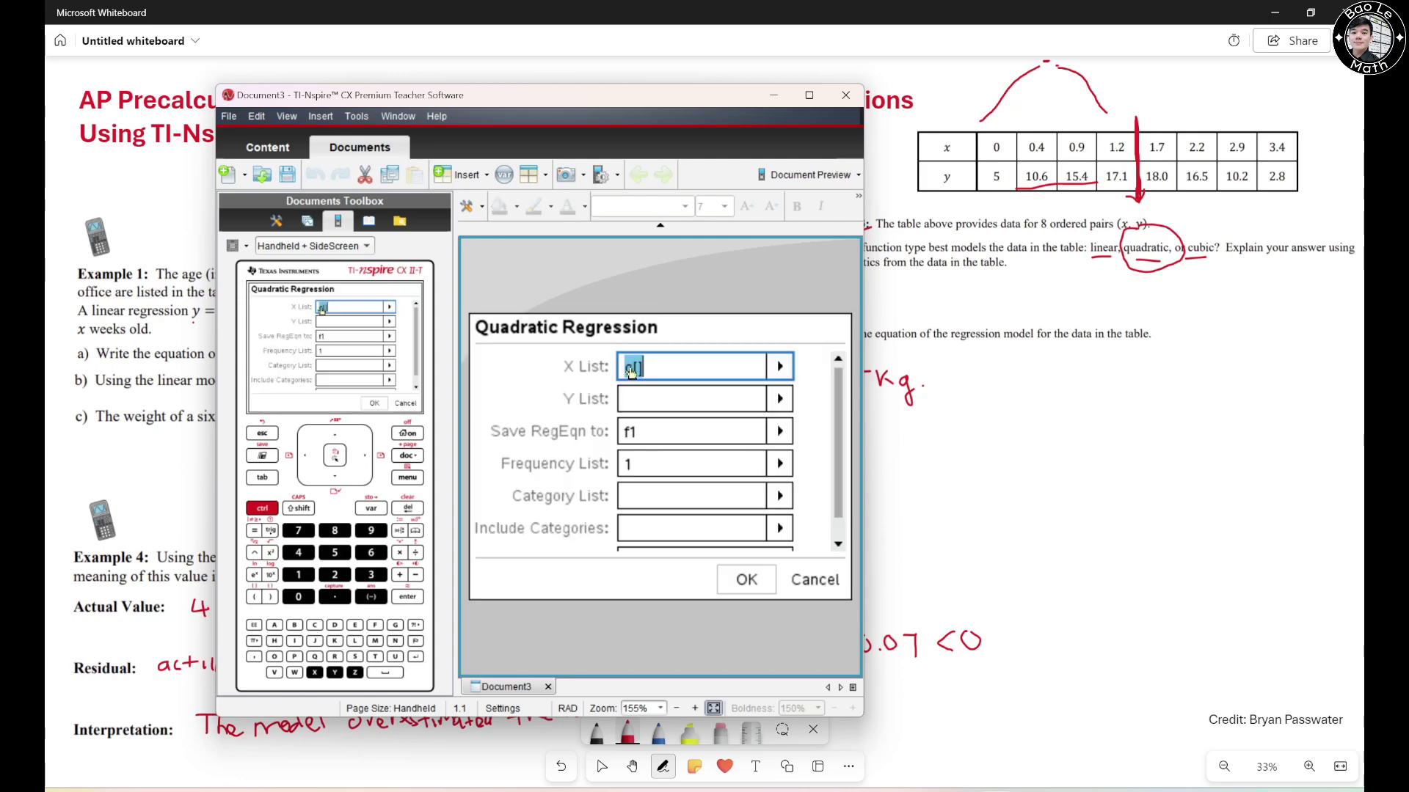
type("x")
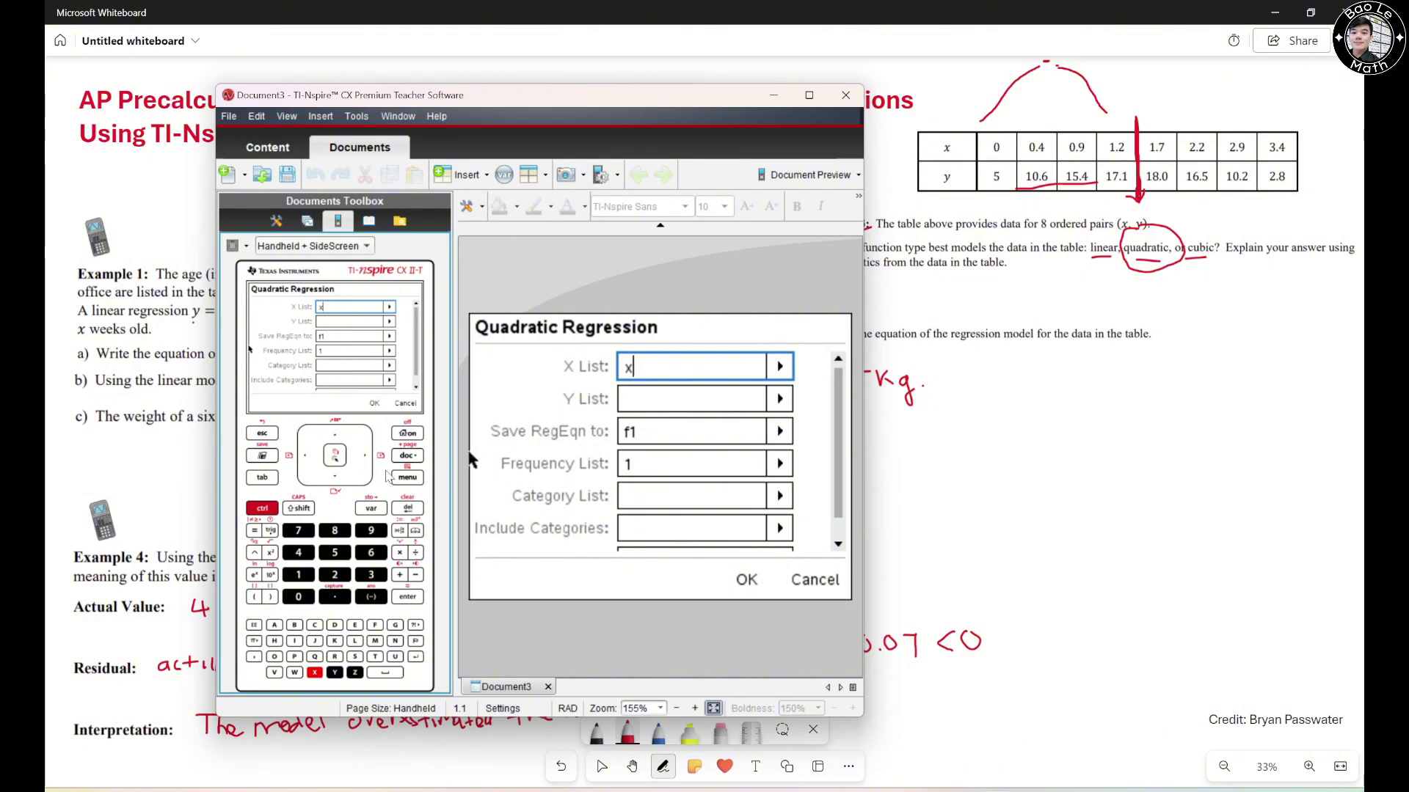
key("Tab")
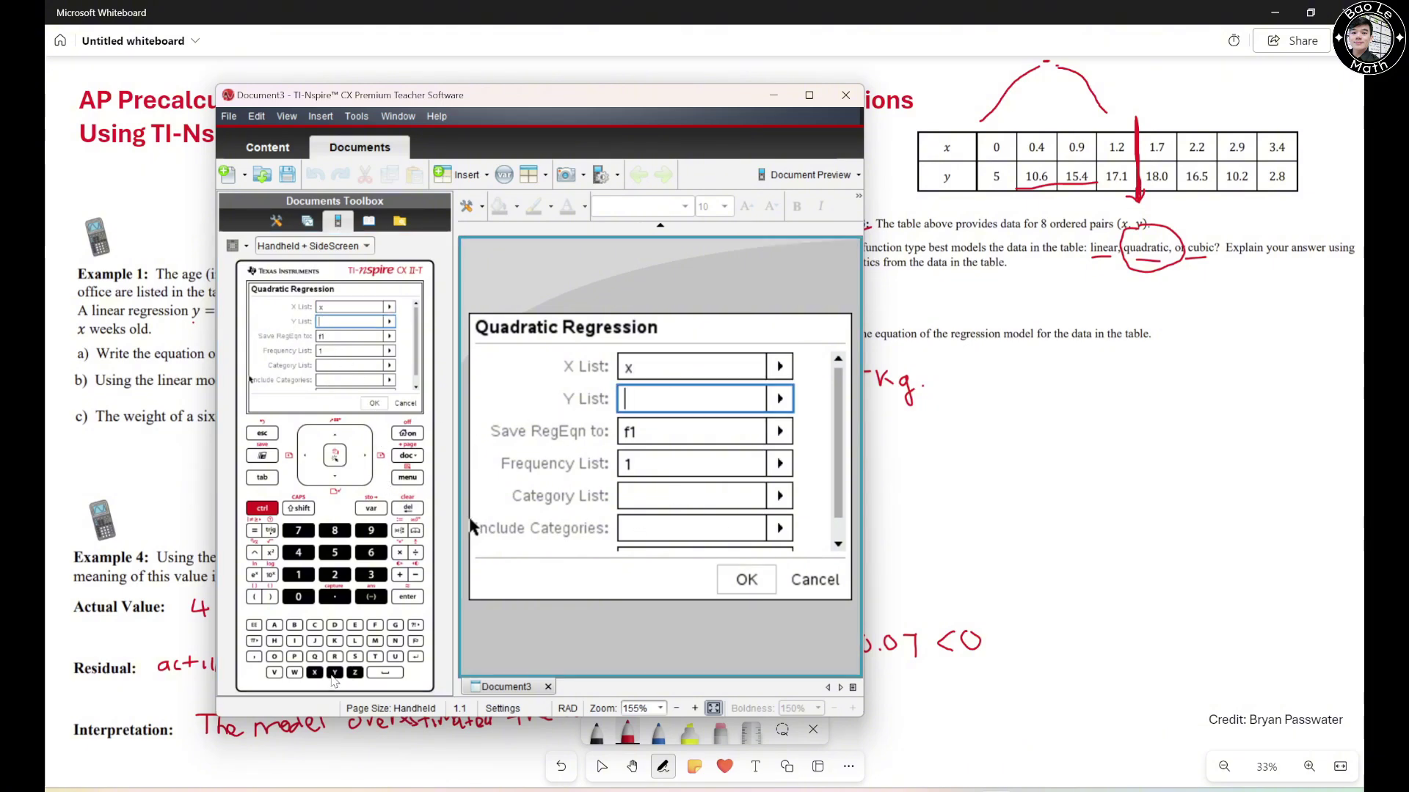
type("y")
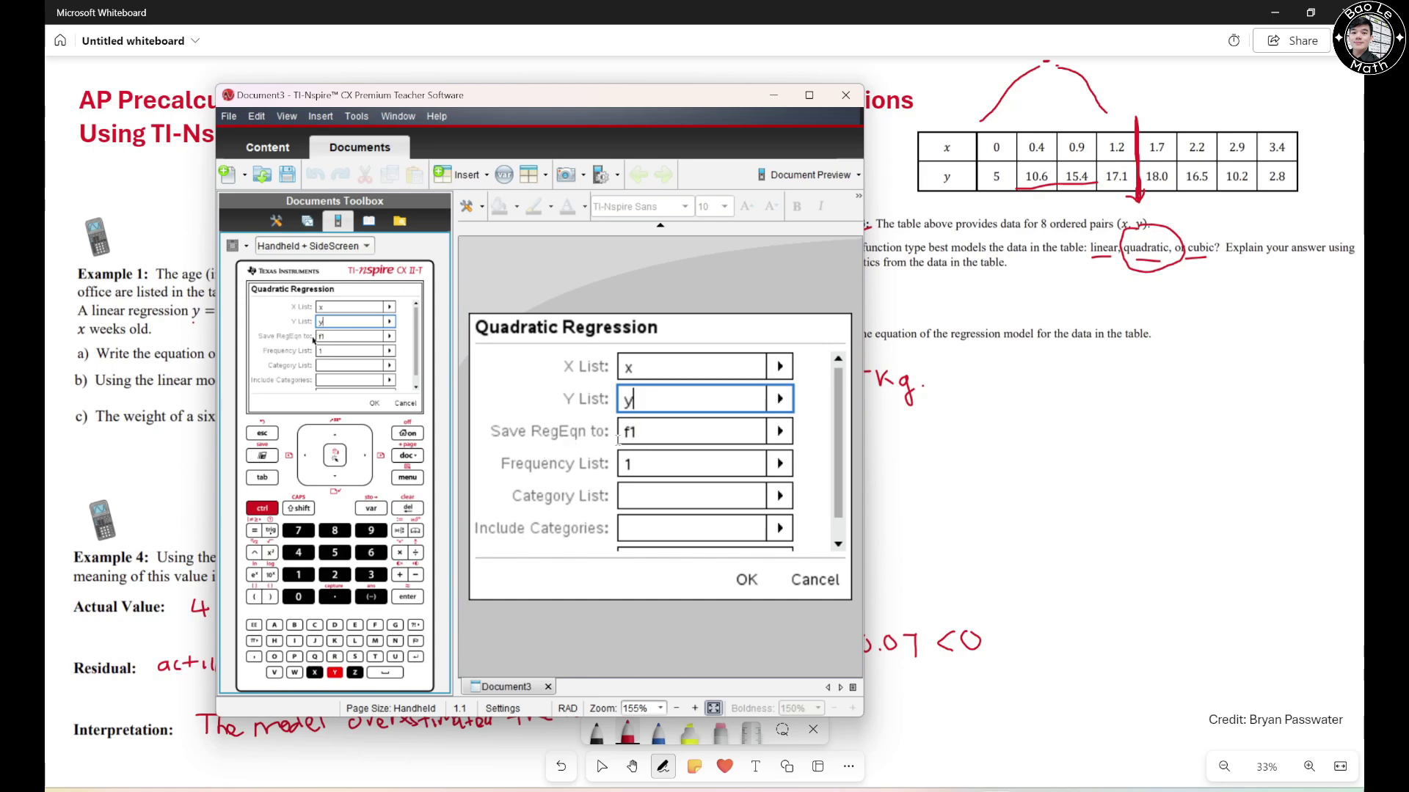
left_click(746, 581)
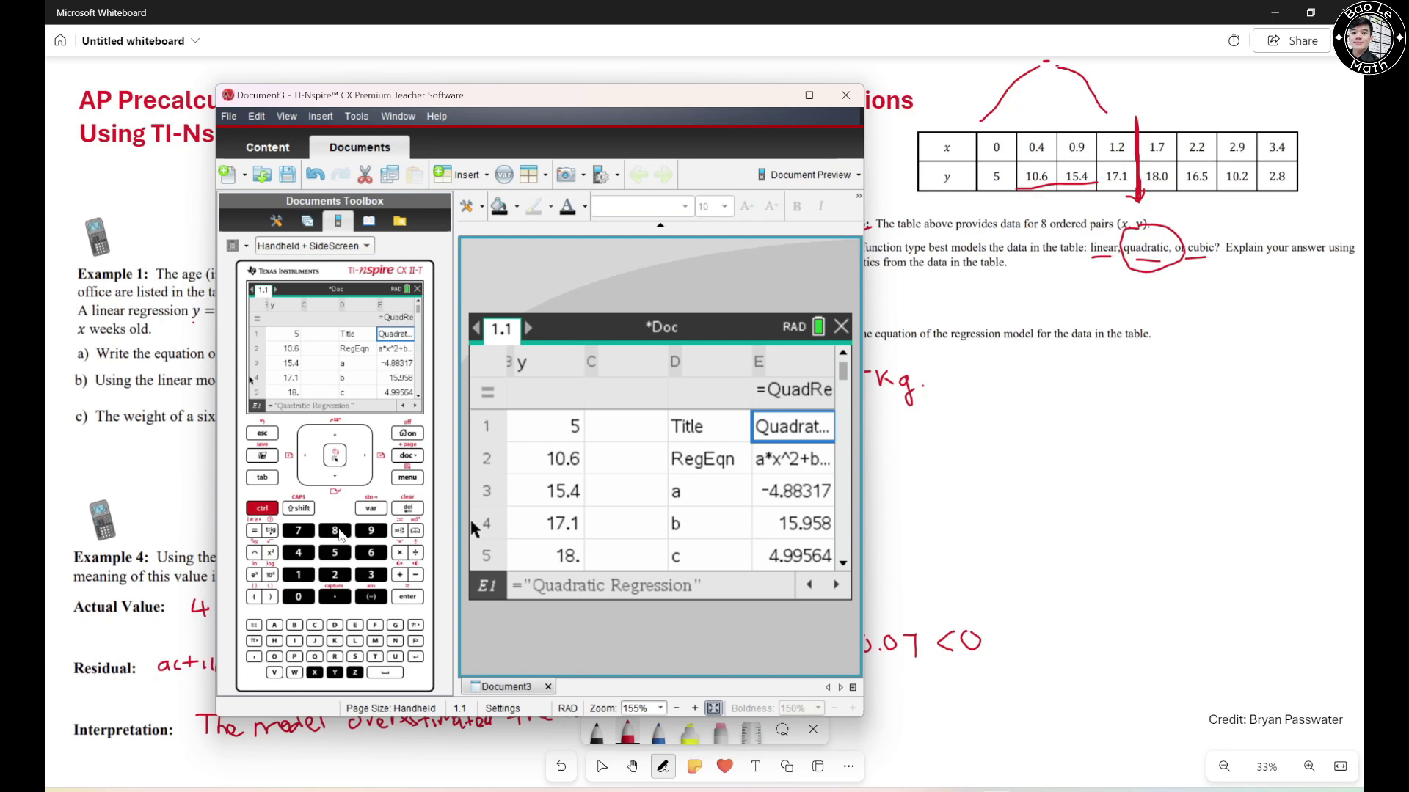
Step: Add a Graphs page, recall the stored quadratic equation f1(x) and graph it
left_click(262, 508)
left_click(294, 640)
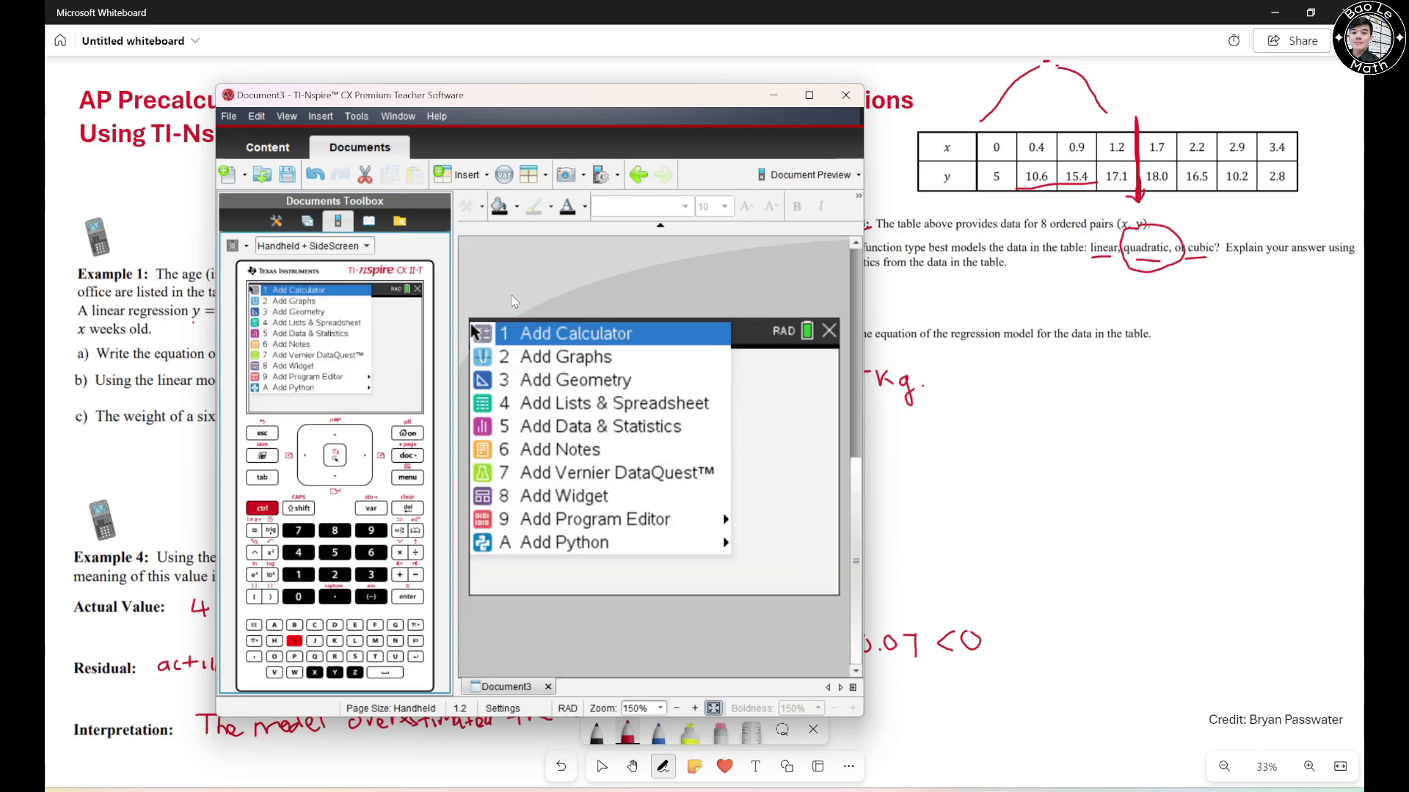
left_click(547, 357)
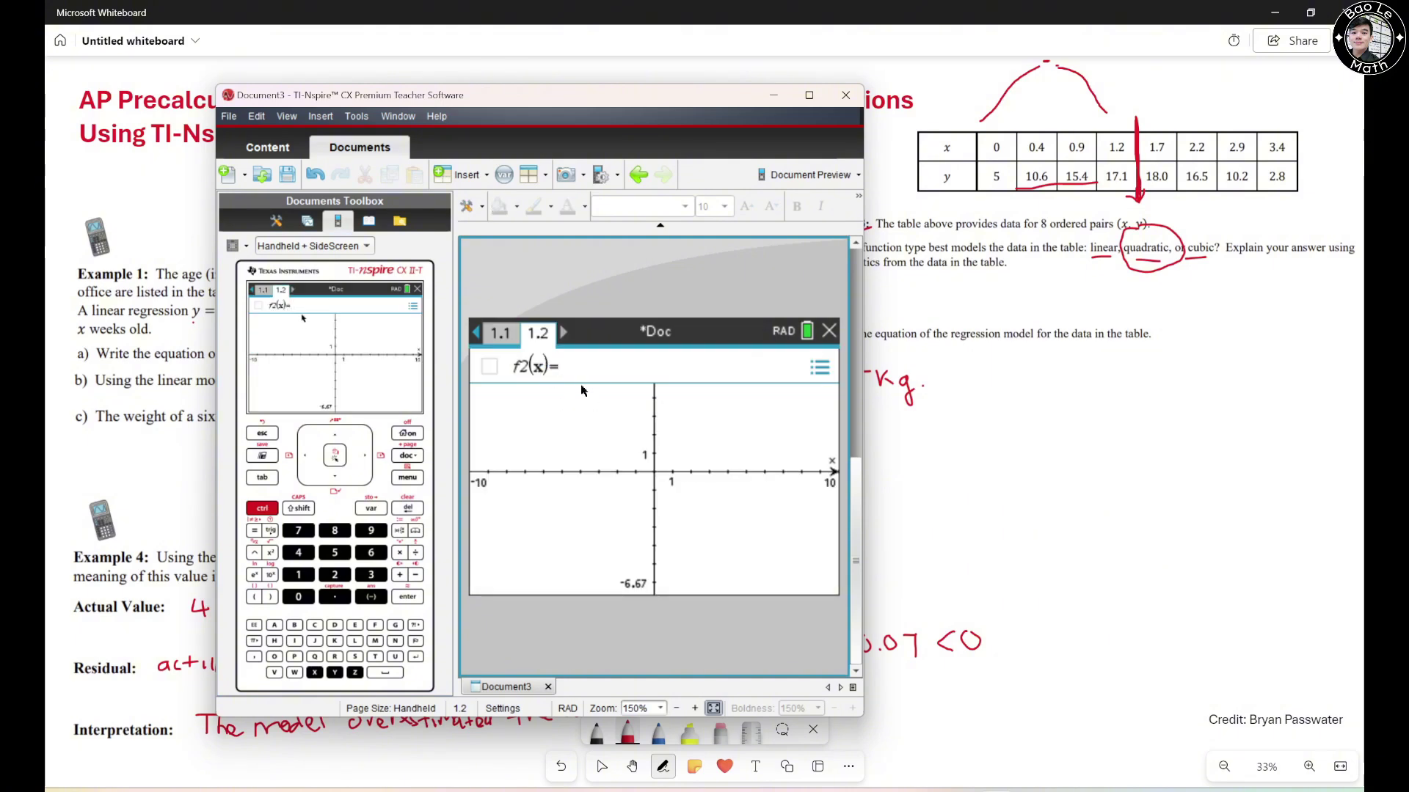
left_click(335, 433)
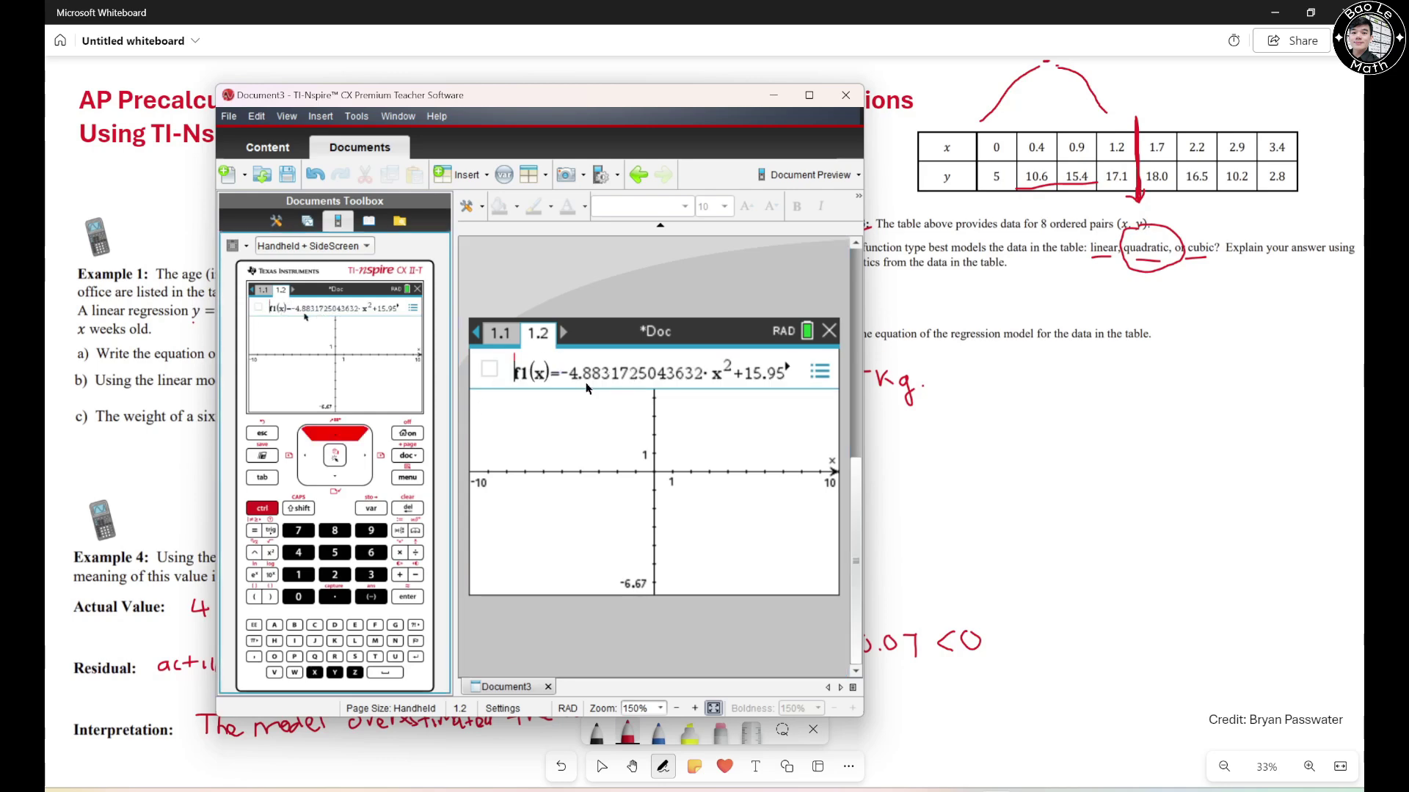
left_click(408, 596)
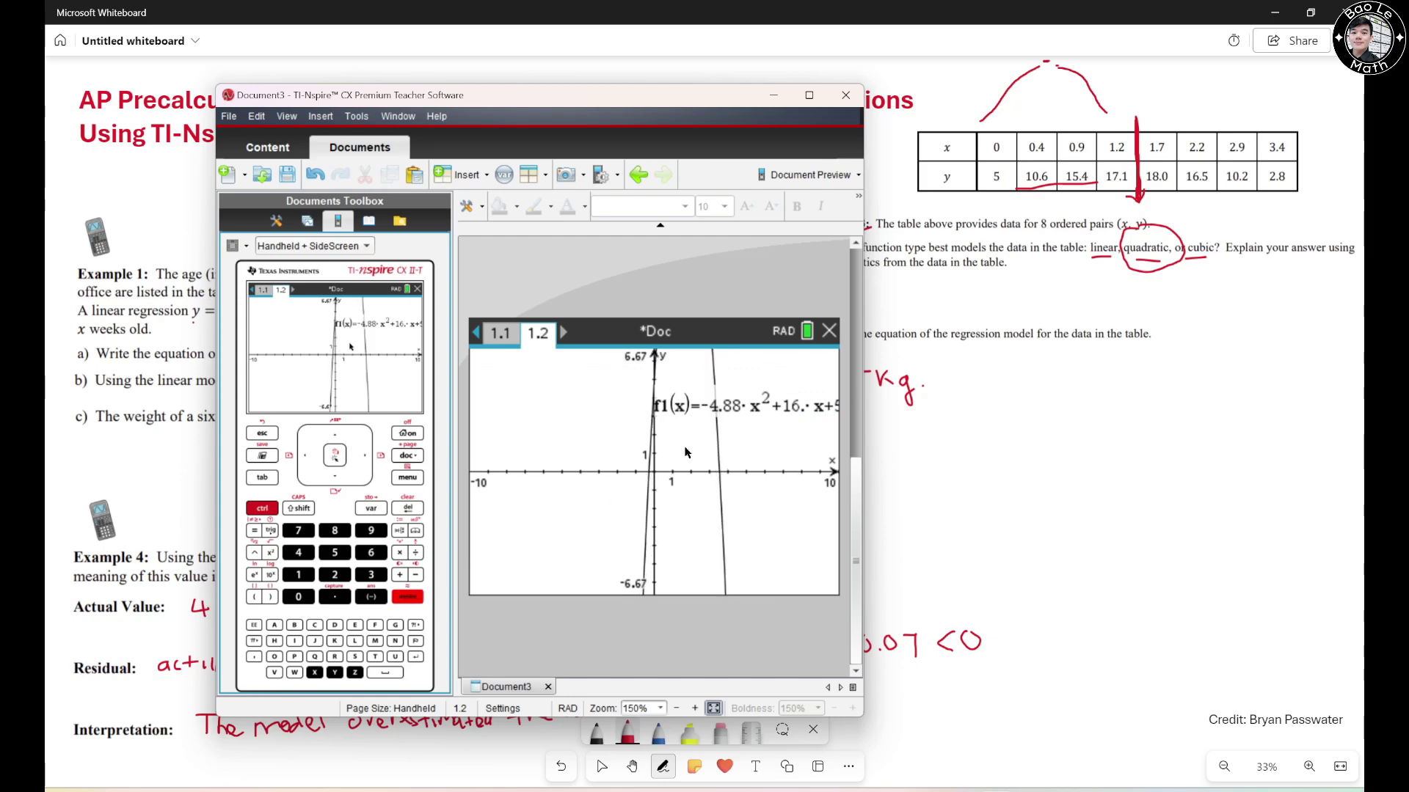
Step: Shift the graph view and set the window's YMax to 28.9937106918239 to fit the parabola's peak
left_click_drag(686, 453, 583, 458)
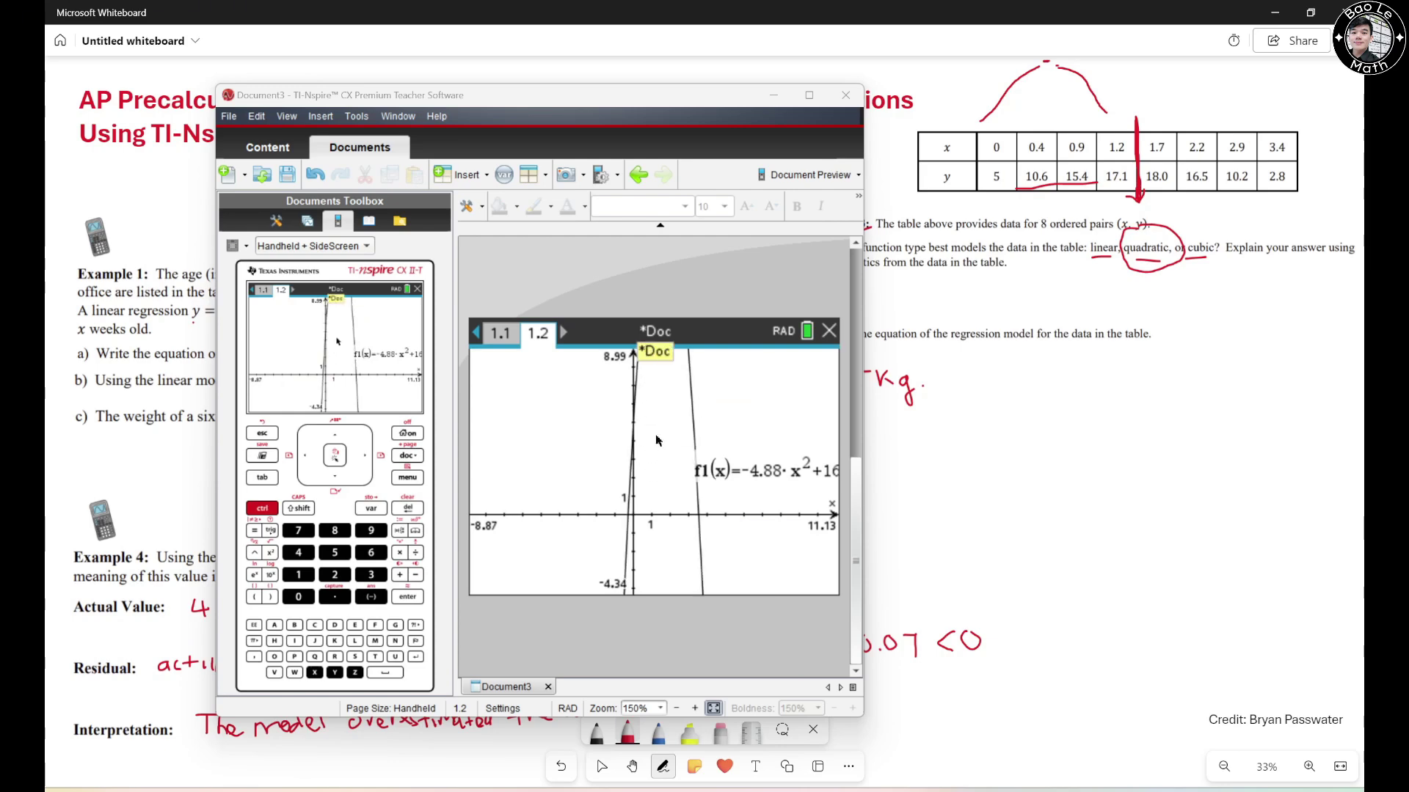
left_click(407, 478)
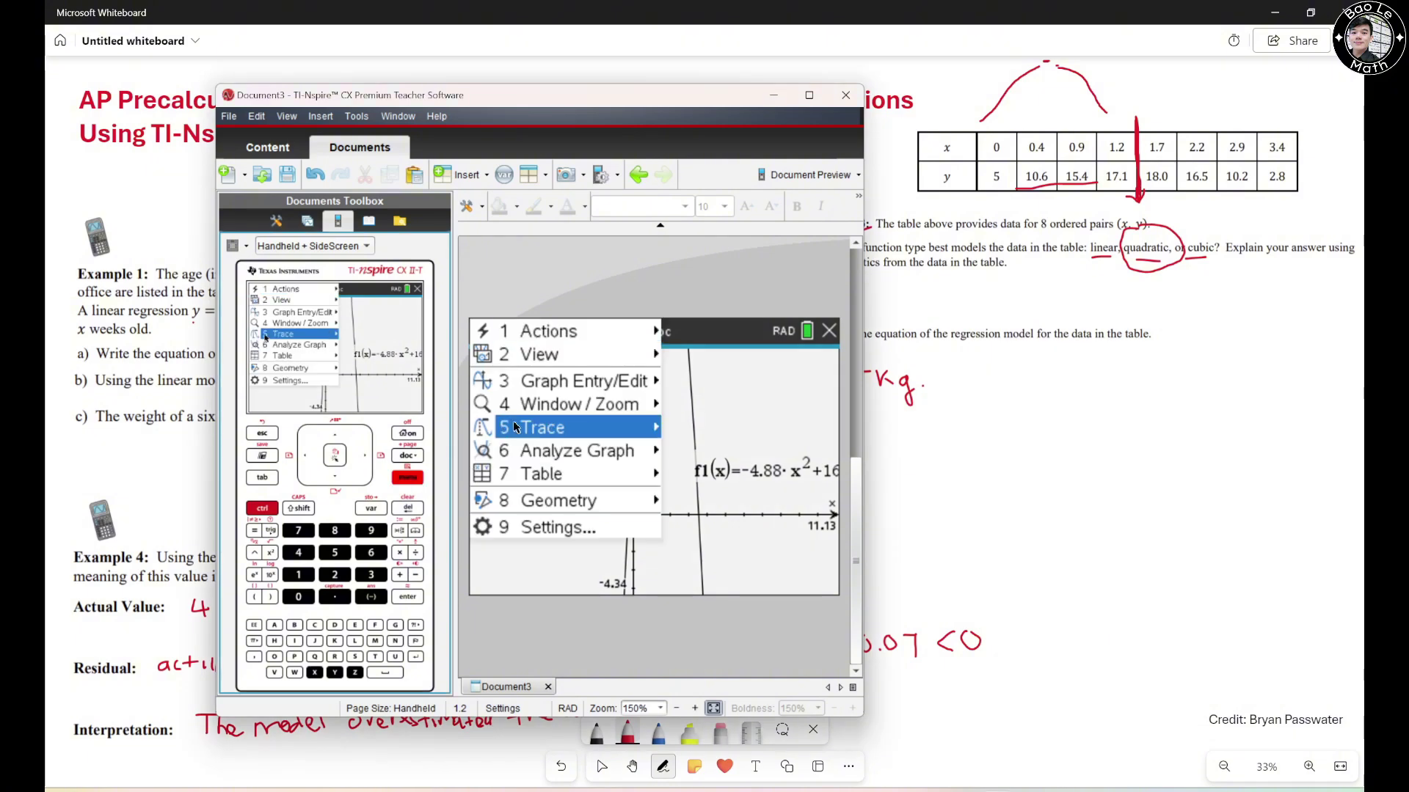
left_click(582, 410)
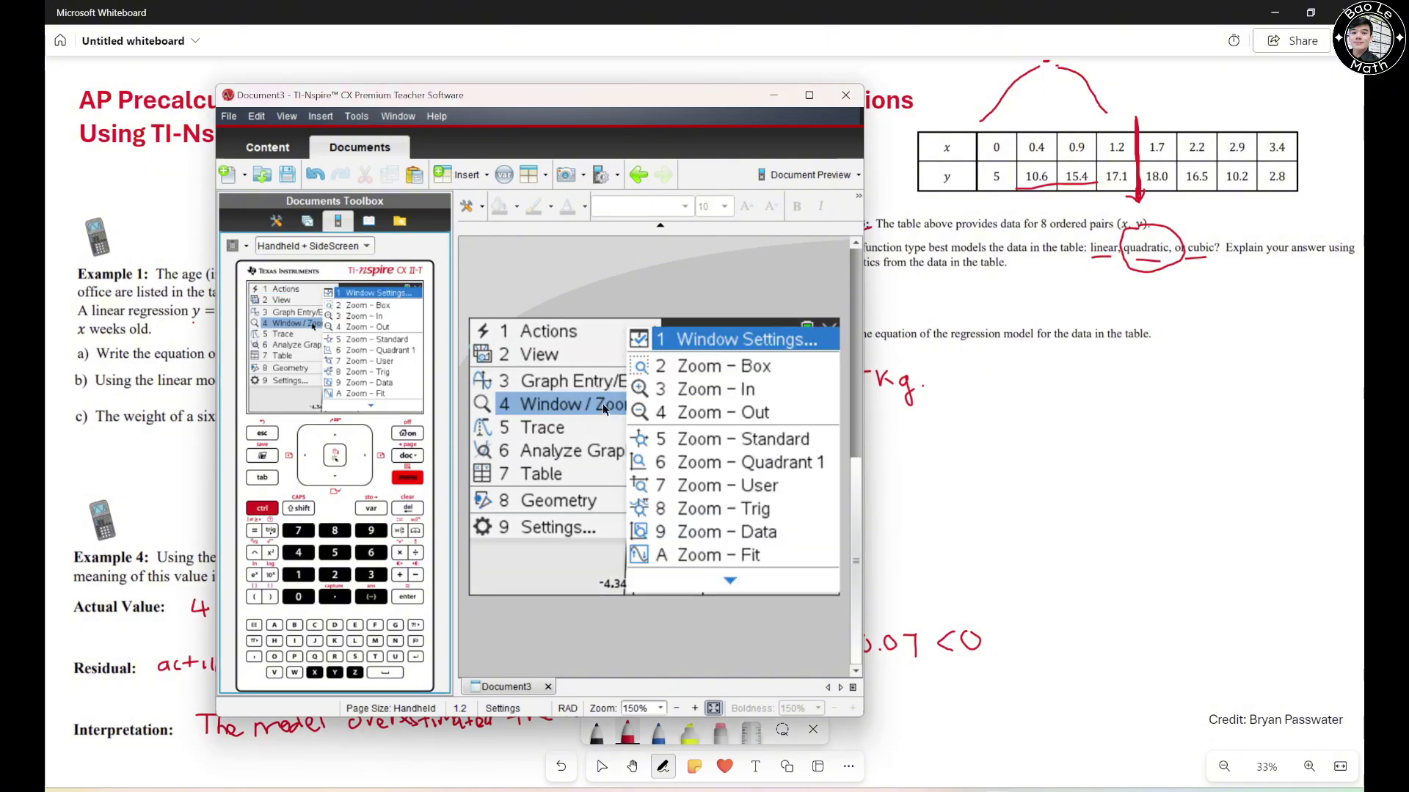
left_click(733, 350)
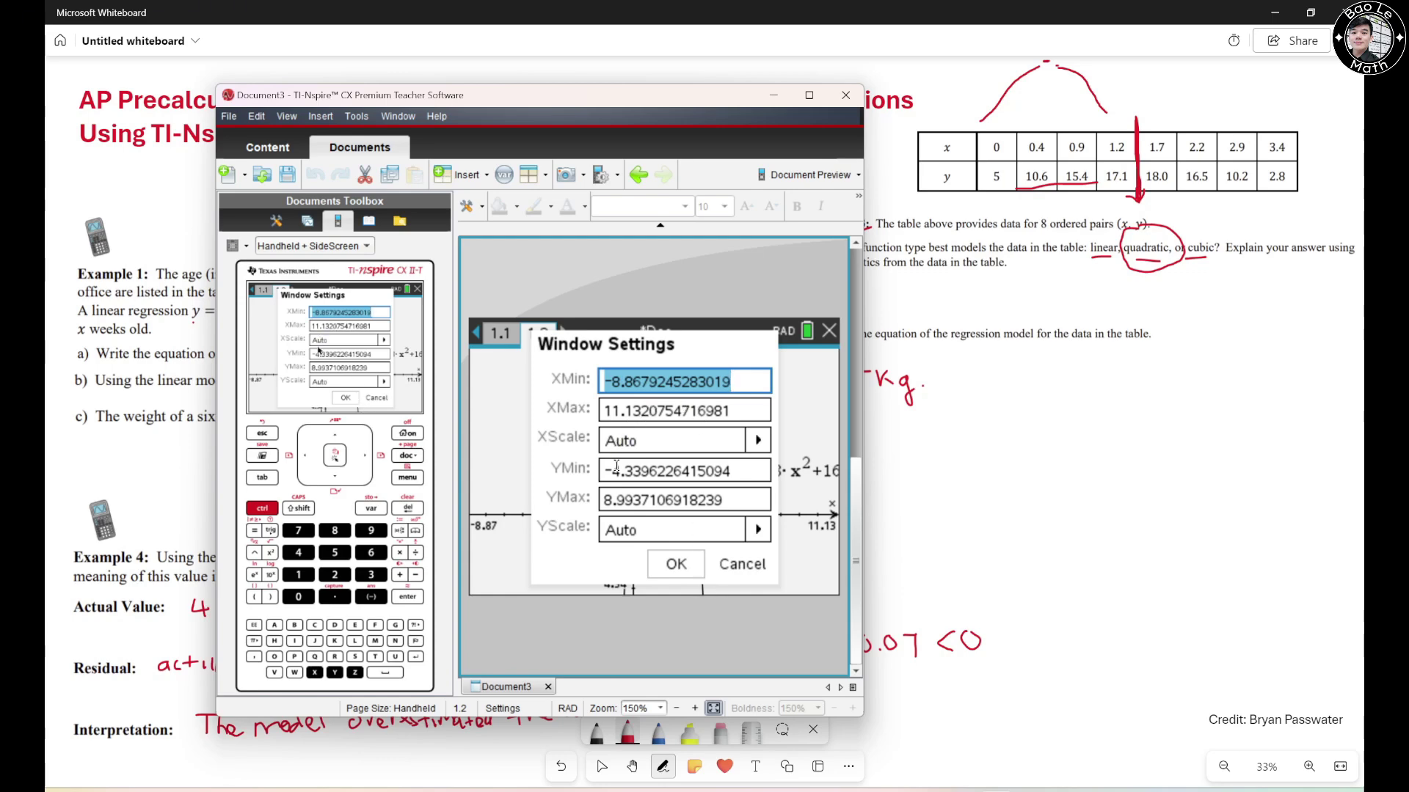
left_click(606, 502)
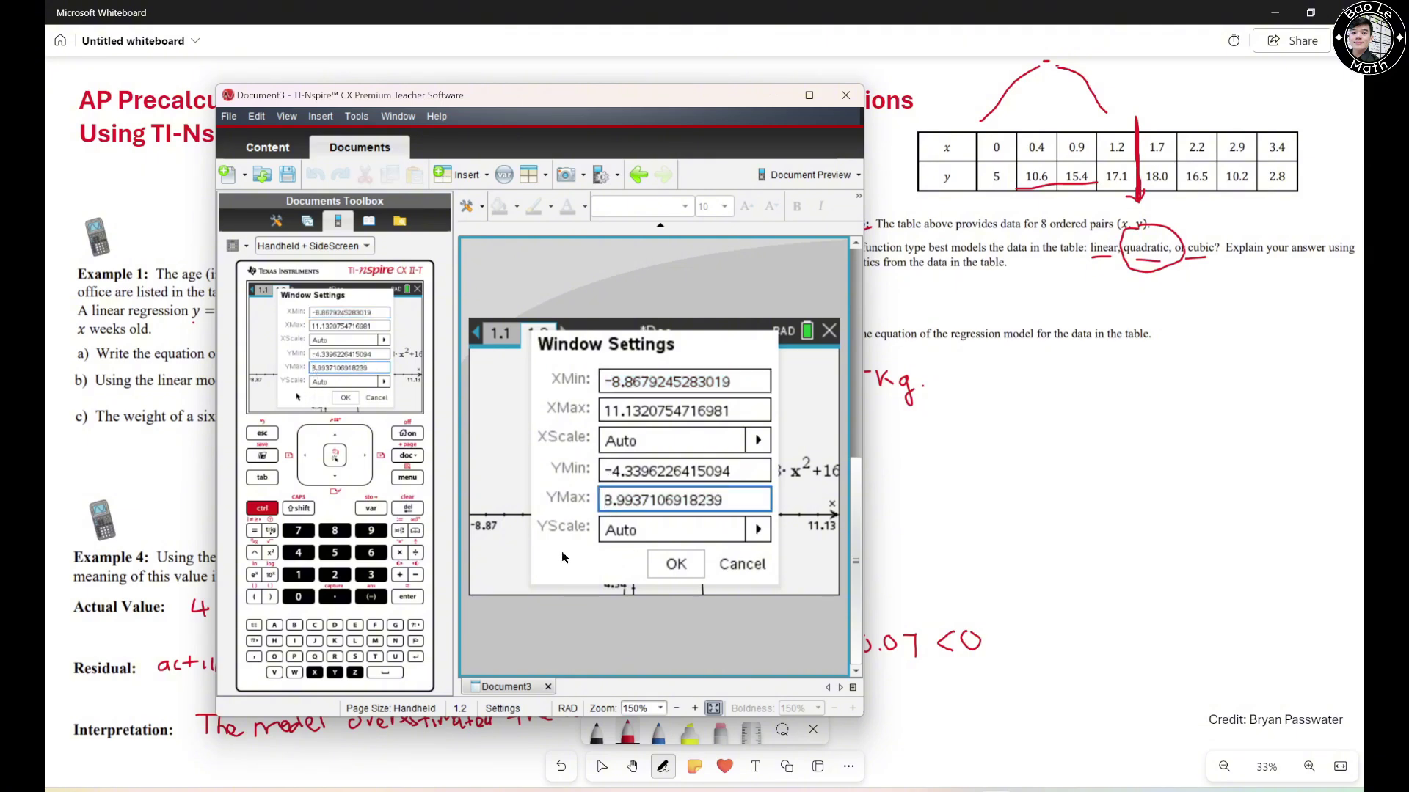
left_click(336, 576)
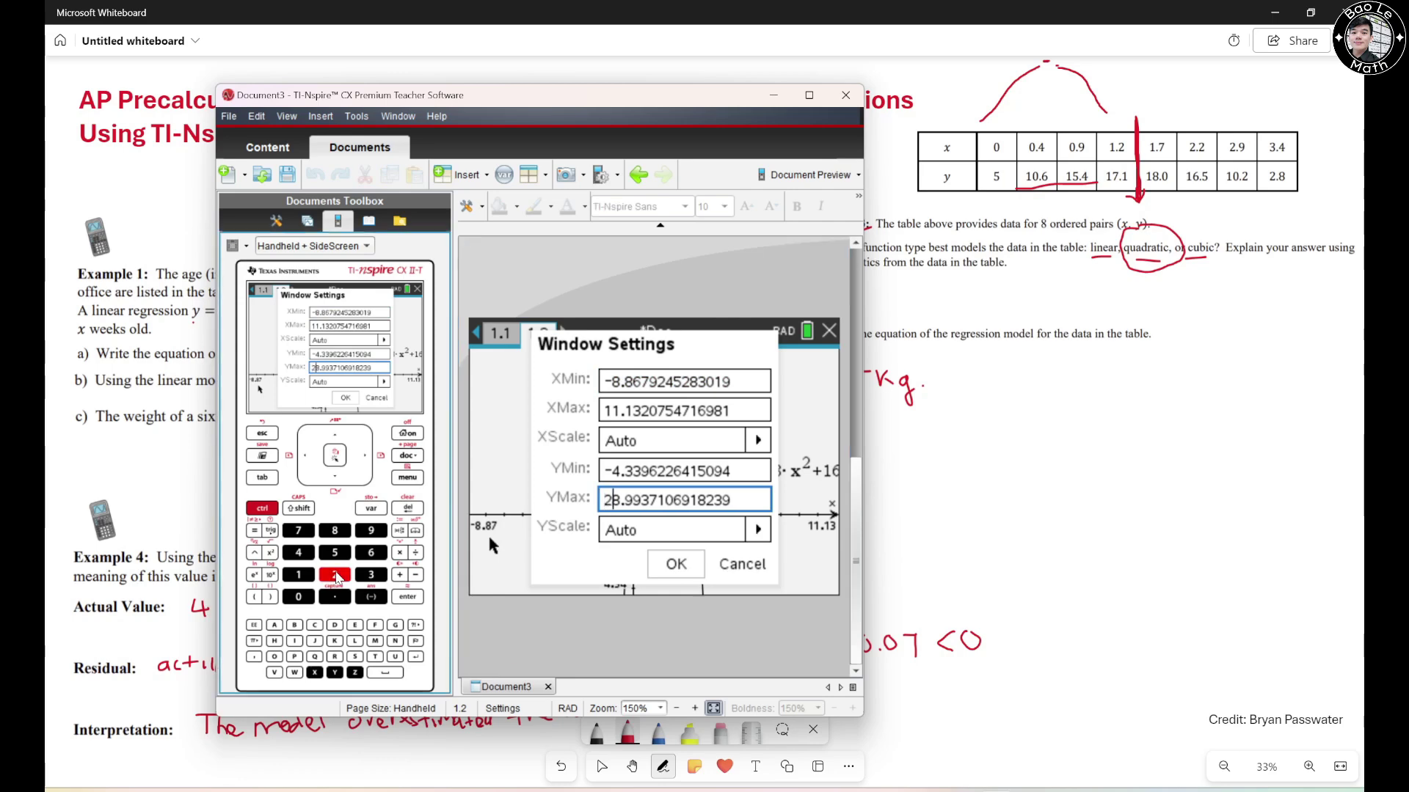
left_click(672, 570)
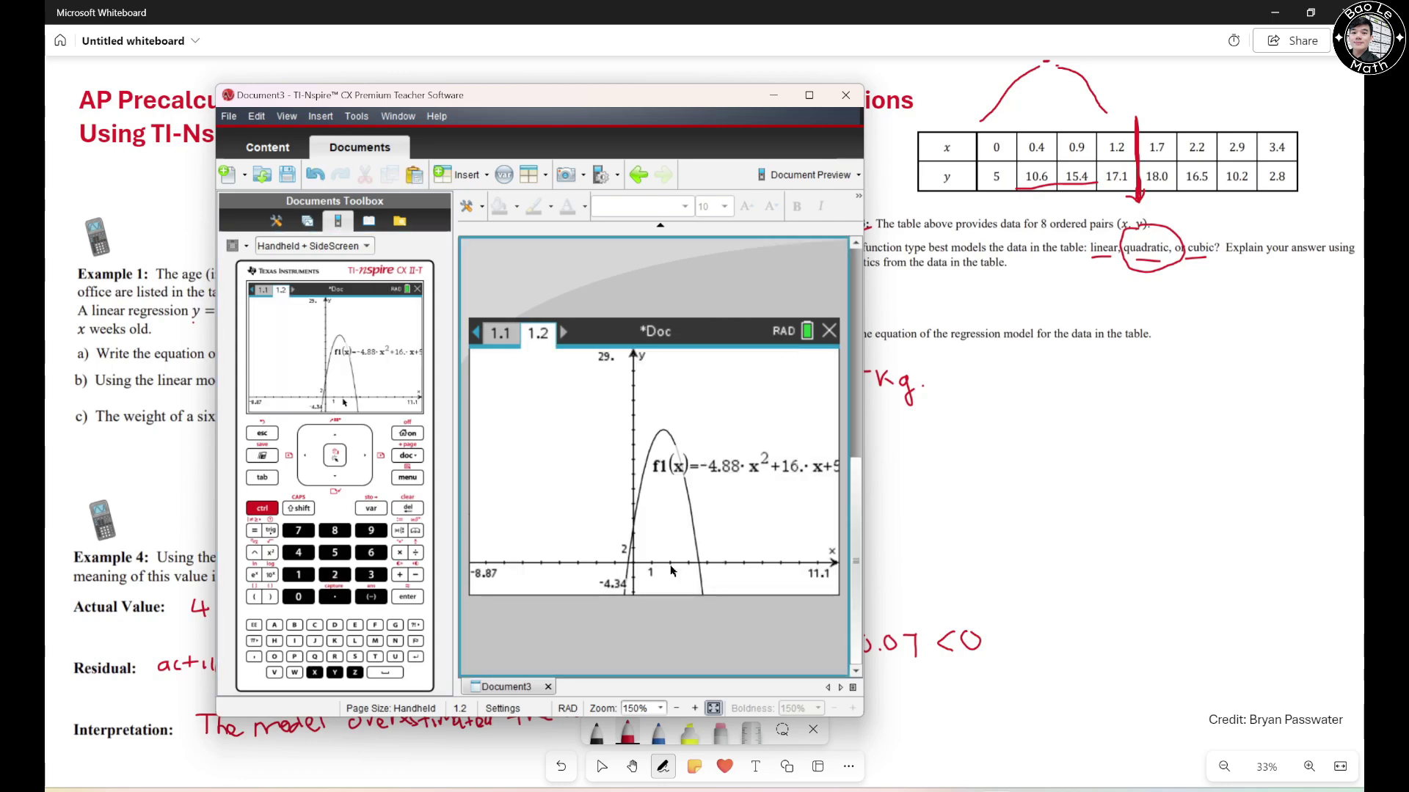
Step: Shift the graph view so the whole parabola and the full f1(x) equation label fit in the window
left_click_drag(666, 527, 623, 484)
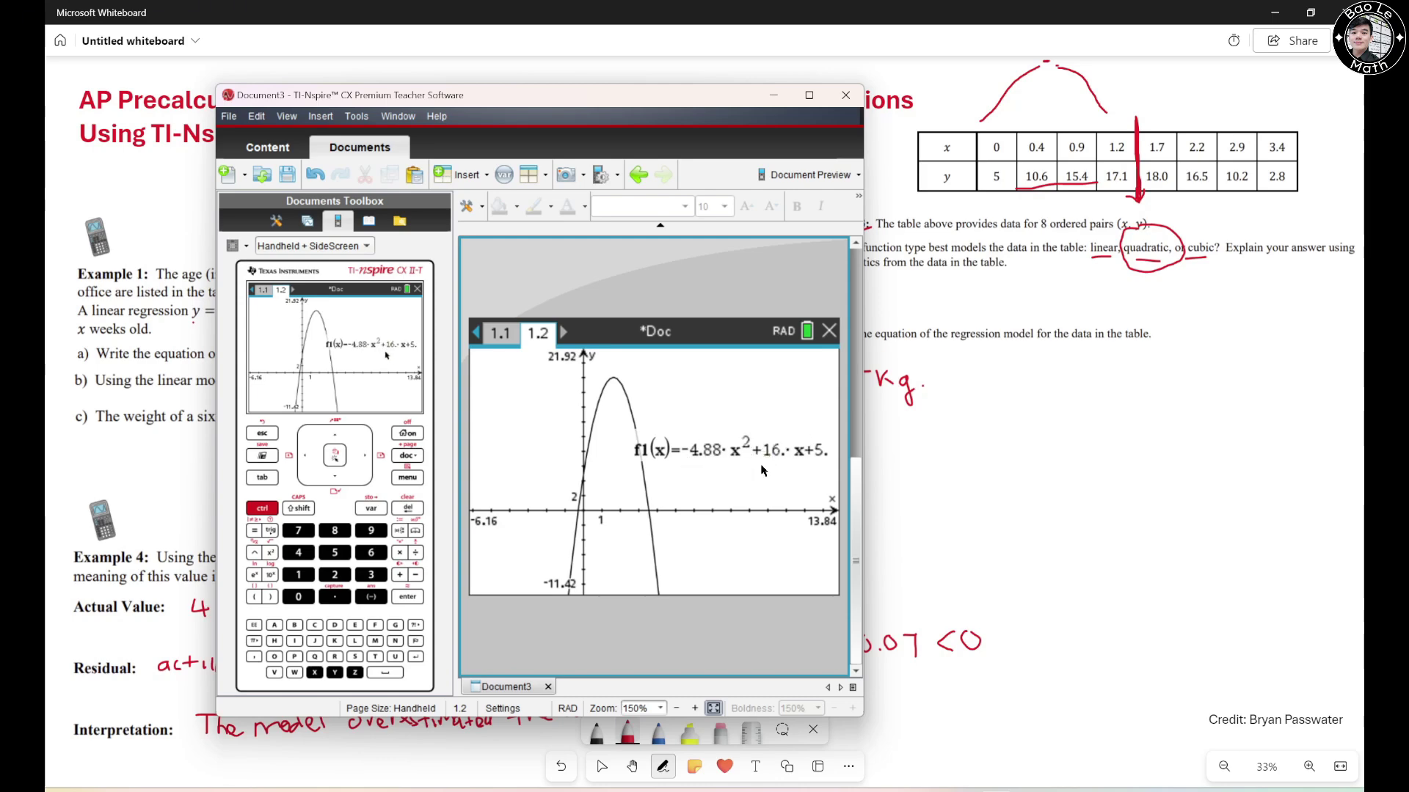
key("Right")
key("Right")
key("Right")
key("Right")
key("Right")
key("Right")
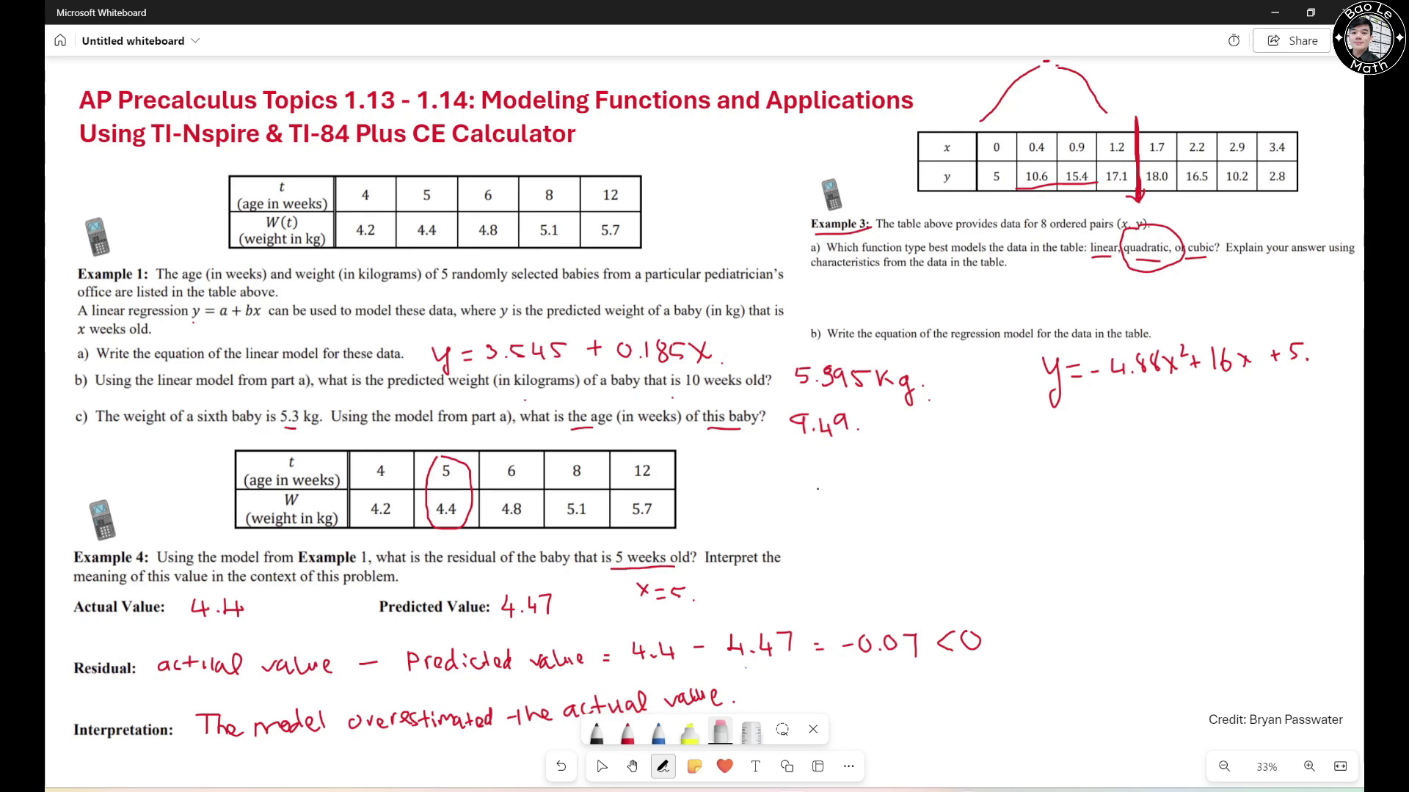
Step: Switch to TI-SmartView CE, open the statistics list editor and move the calculator window so it covers less of the worksheet
key("alt+Tab")
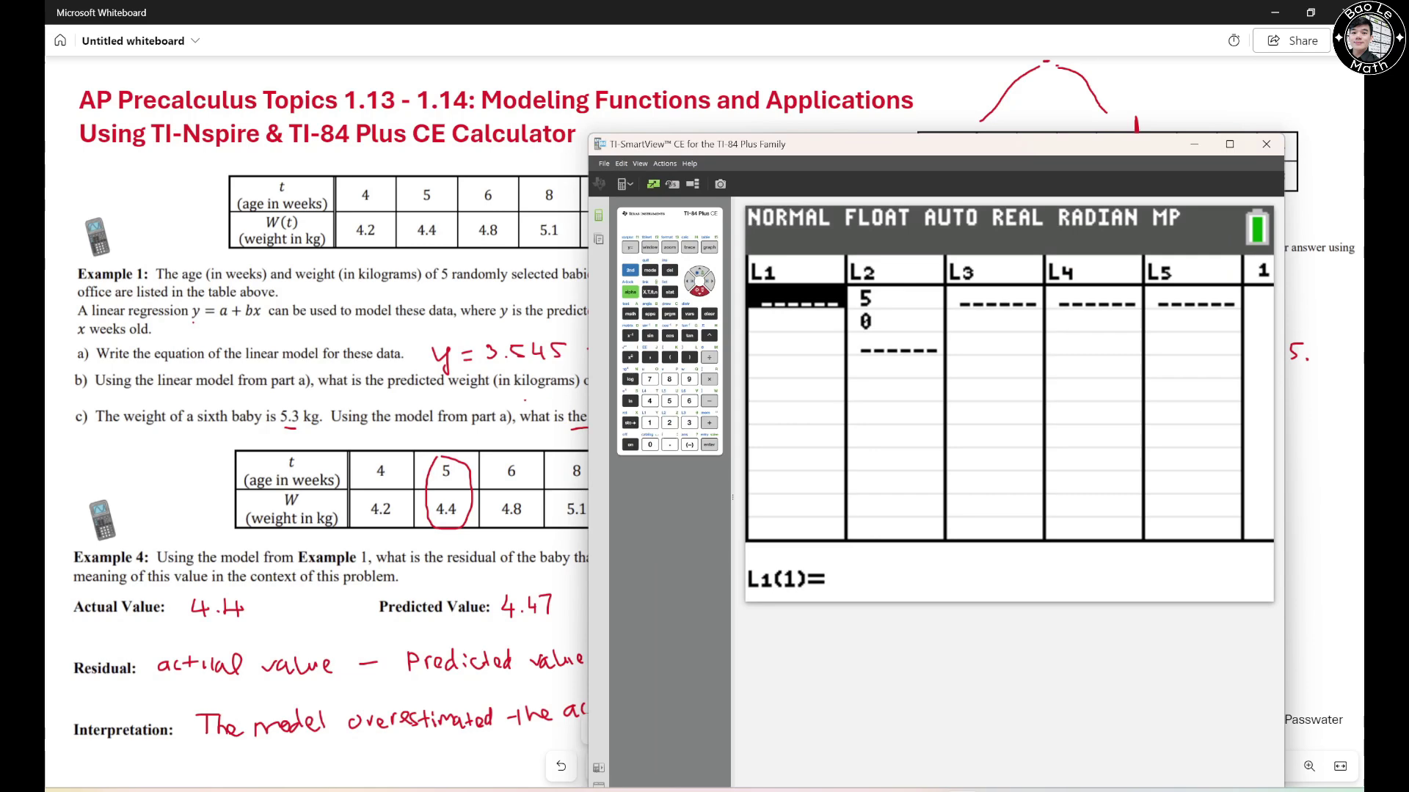
left_click(631, 270)
left_click(650, 271)
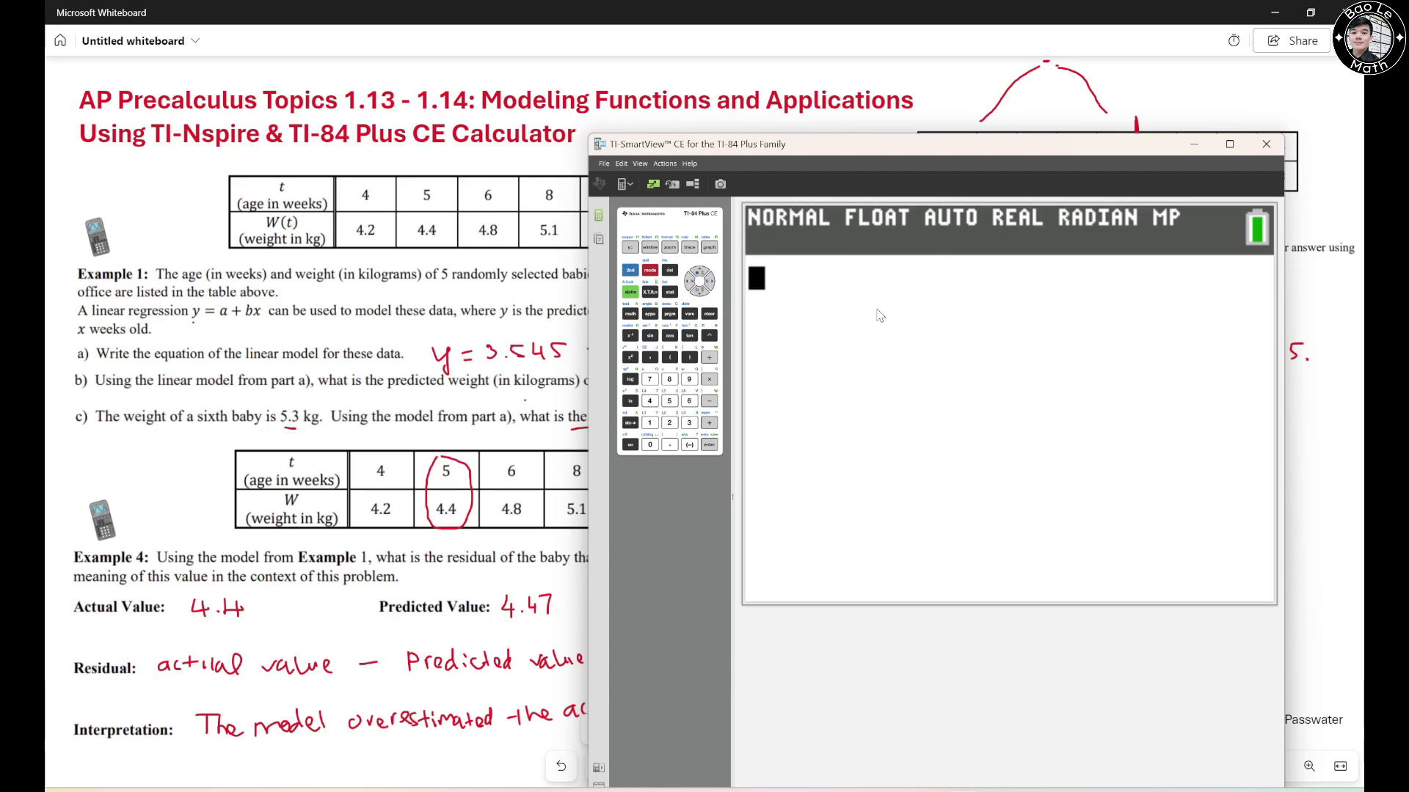
left_click(670, 294)
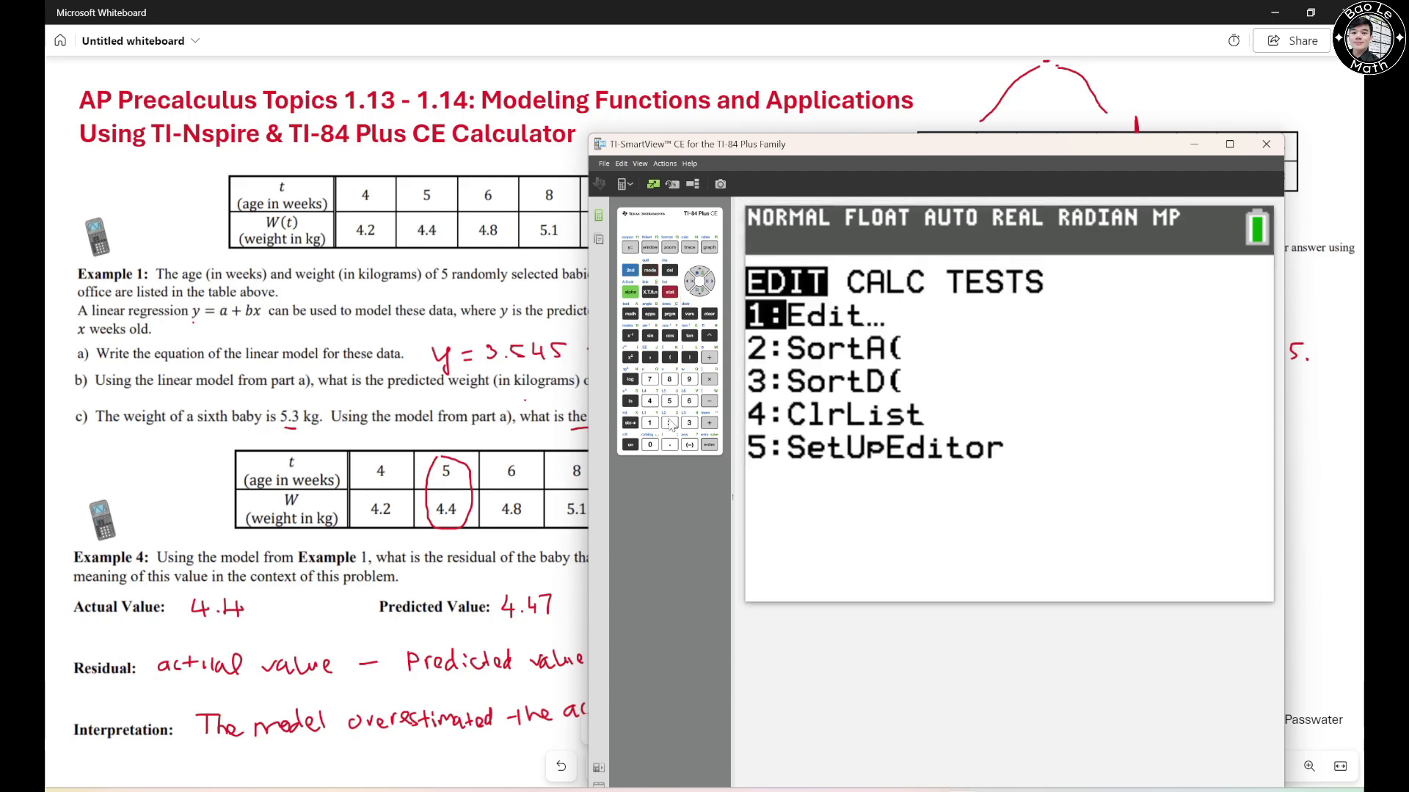
key("Return")
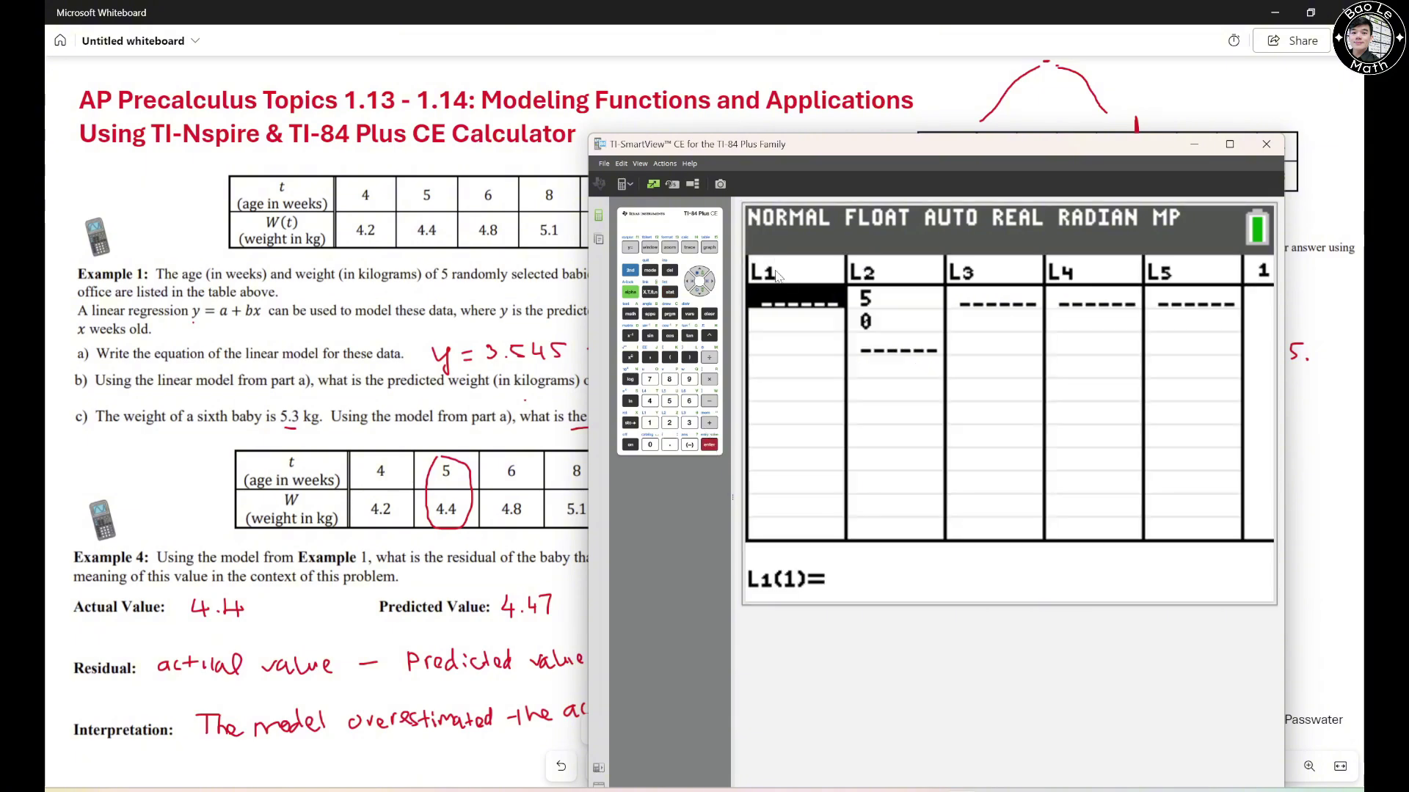
left_click_drag(870, 152, 978, 109)
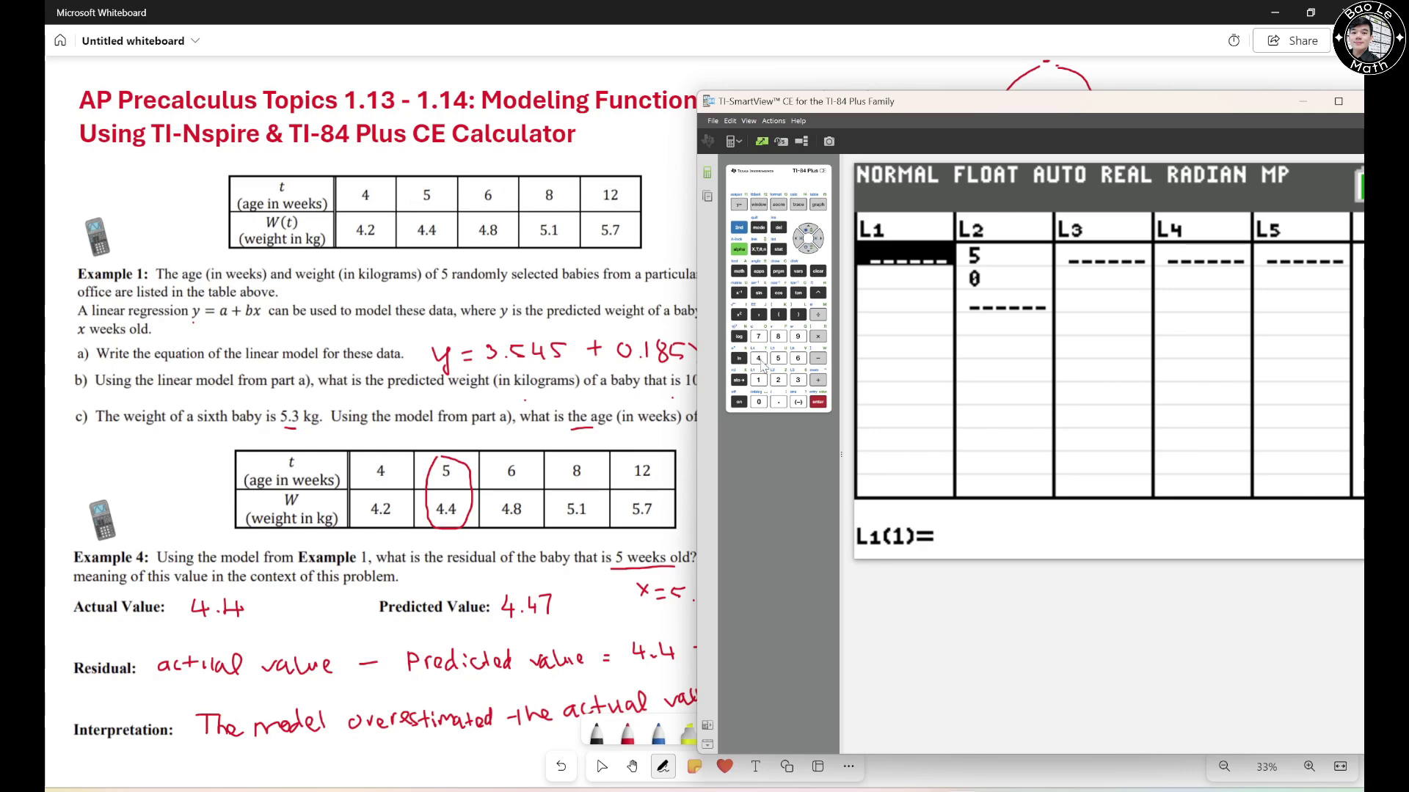
Step: Enter the Example 1 data: 4, 5, 6, 8, 12 in L1 and 4.2, 4.4, 4.8, 5.1, 5.7 in L2
left_click(759, 358)
left_click(808, 249)
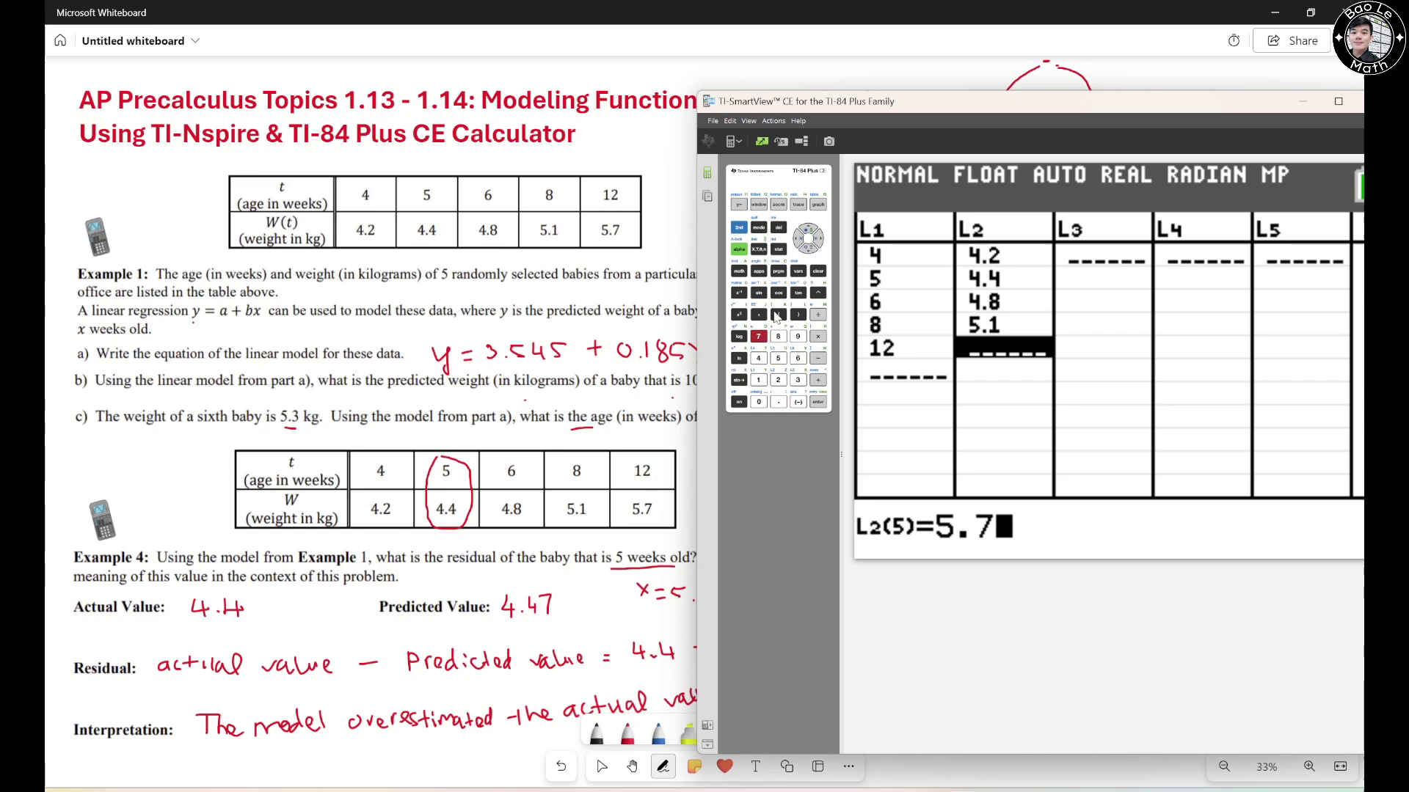
left_click(808, 250)
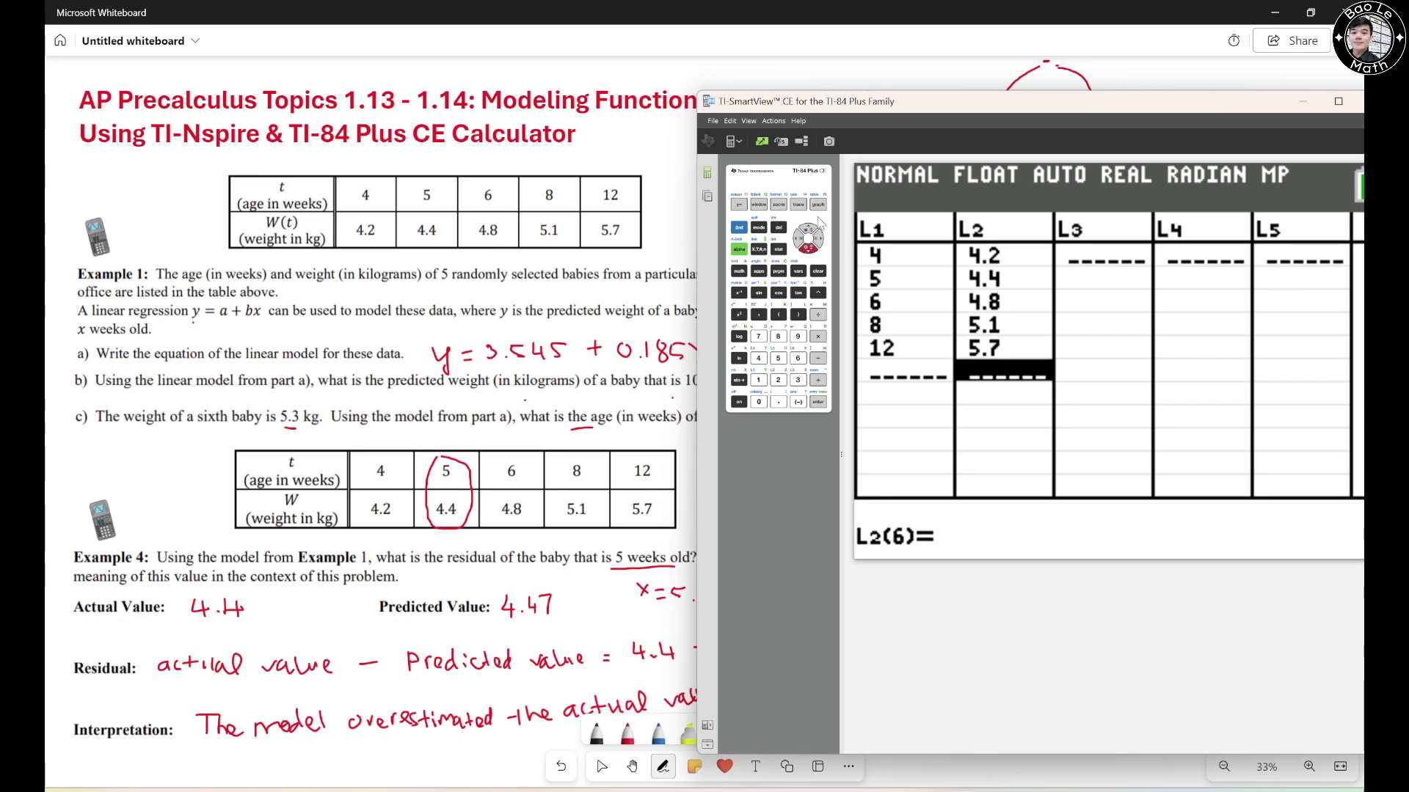
left_click(808, 229)
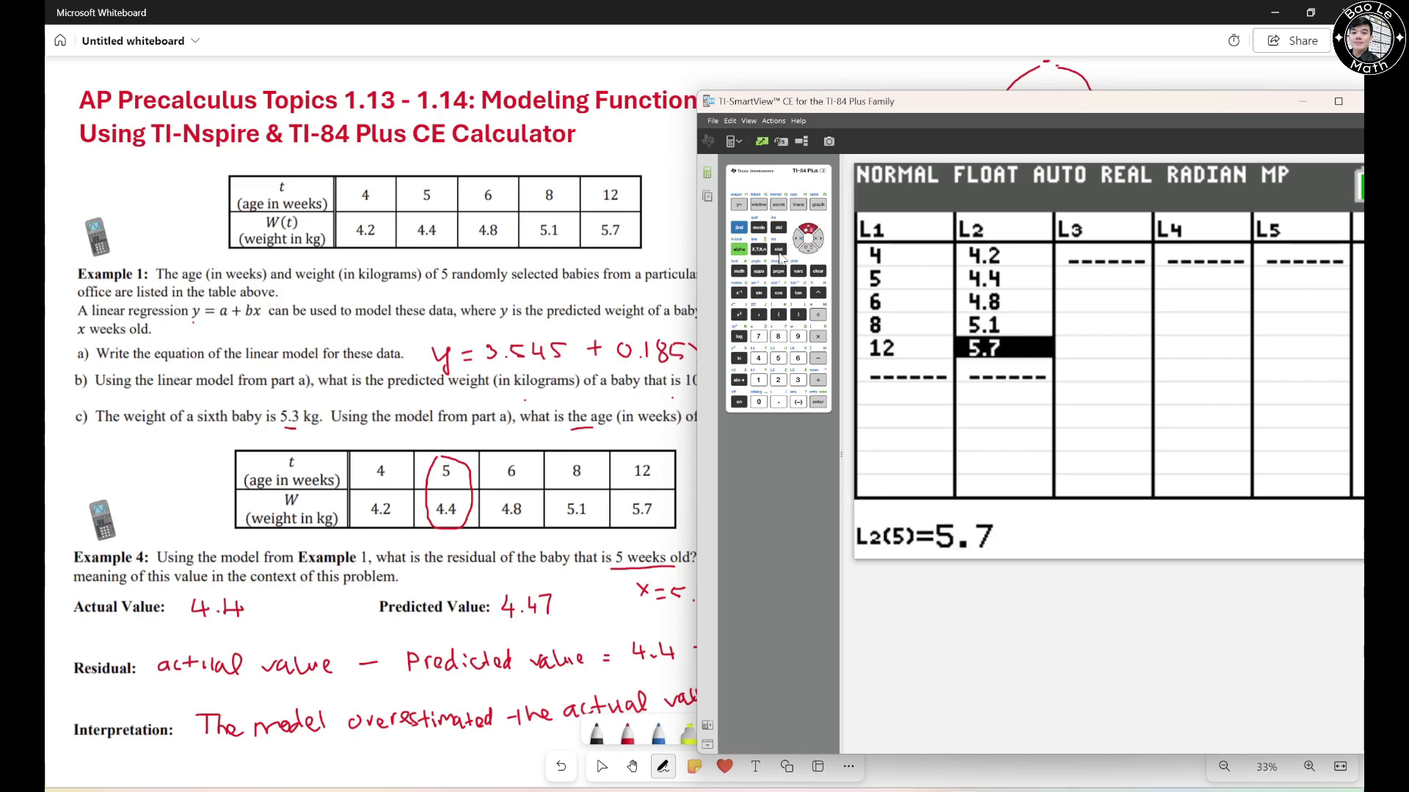
Step: Set up a LinReg(ax+b) regression with L1 as the Xlist and L2 as the Ylist
left_click(779, 251)
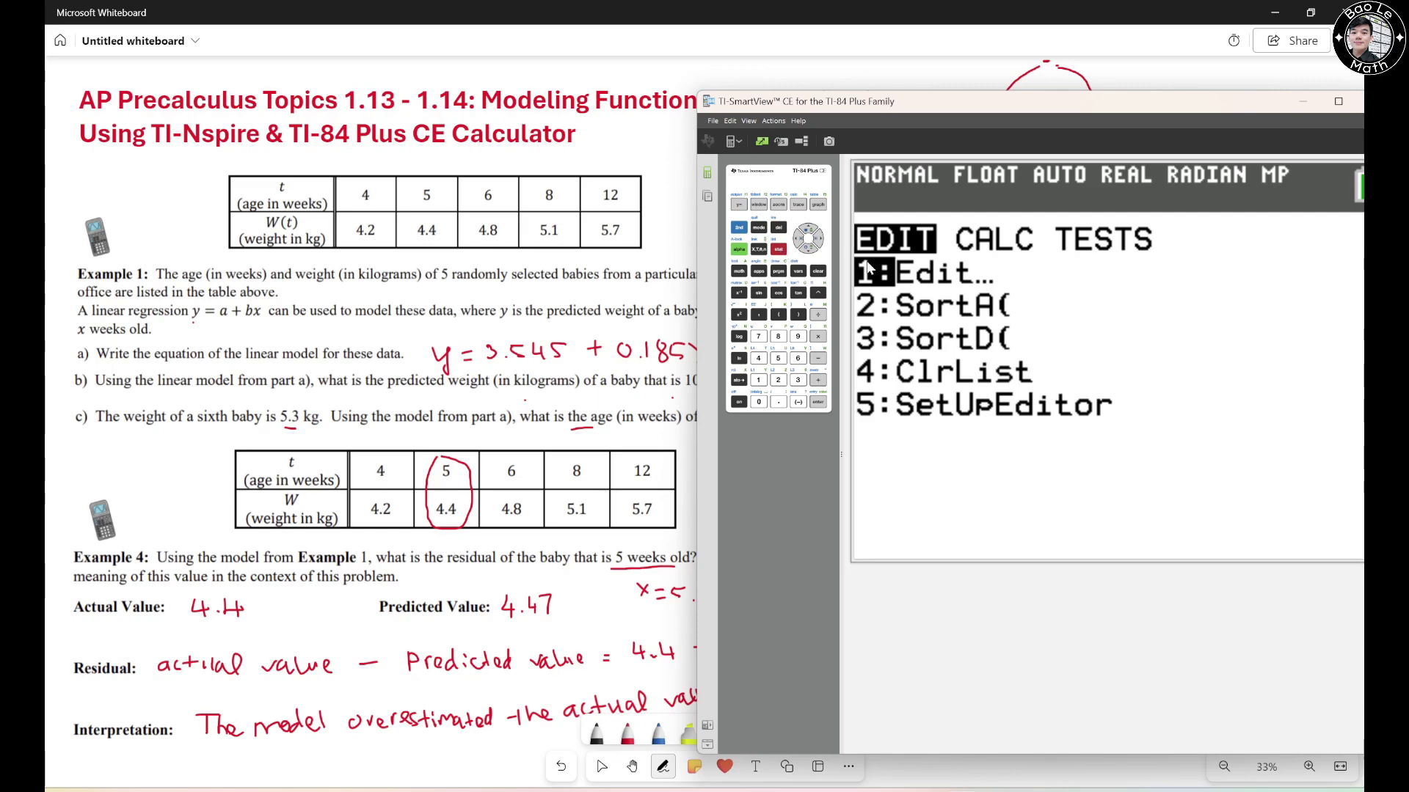
left_click(821, 242)
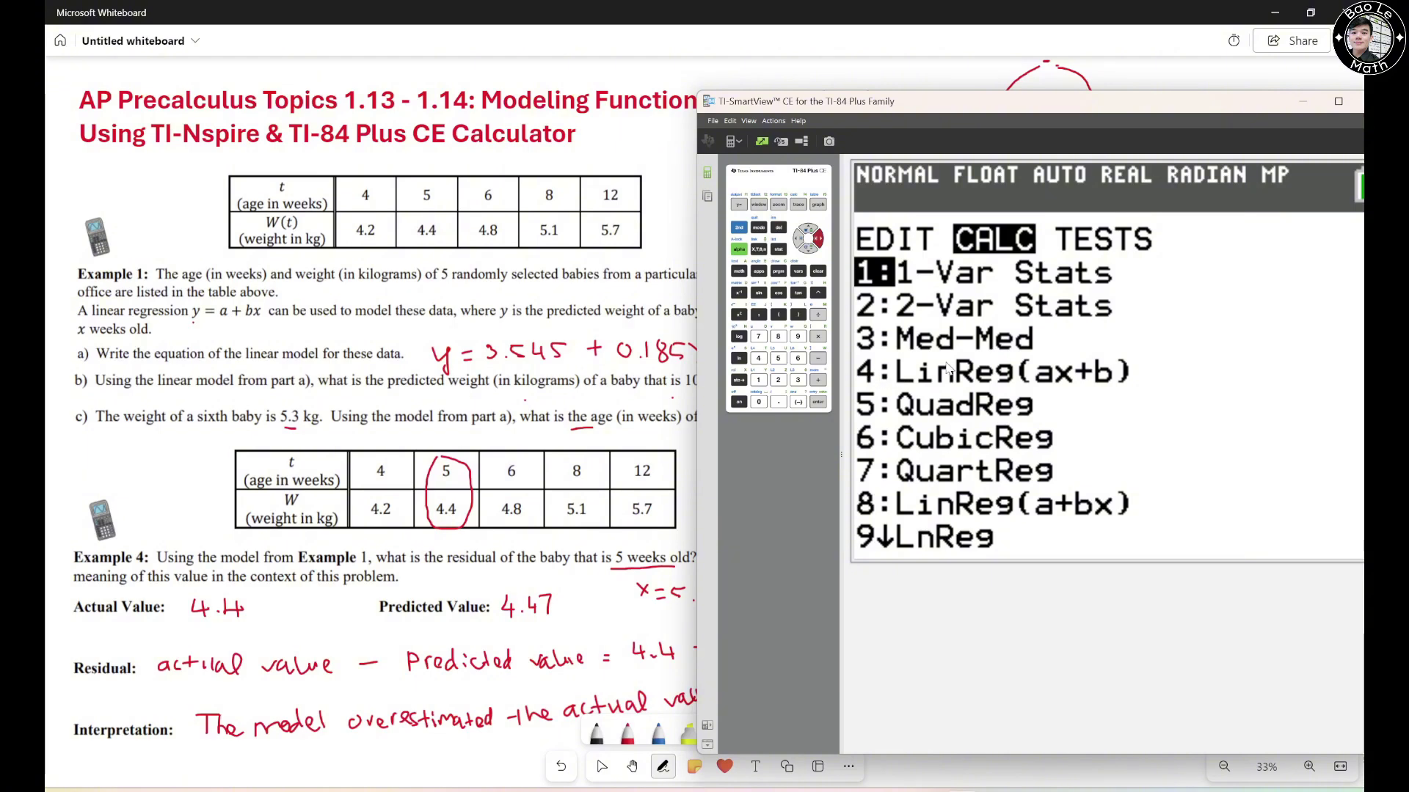
left_click(759, 359)
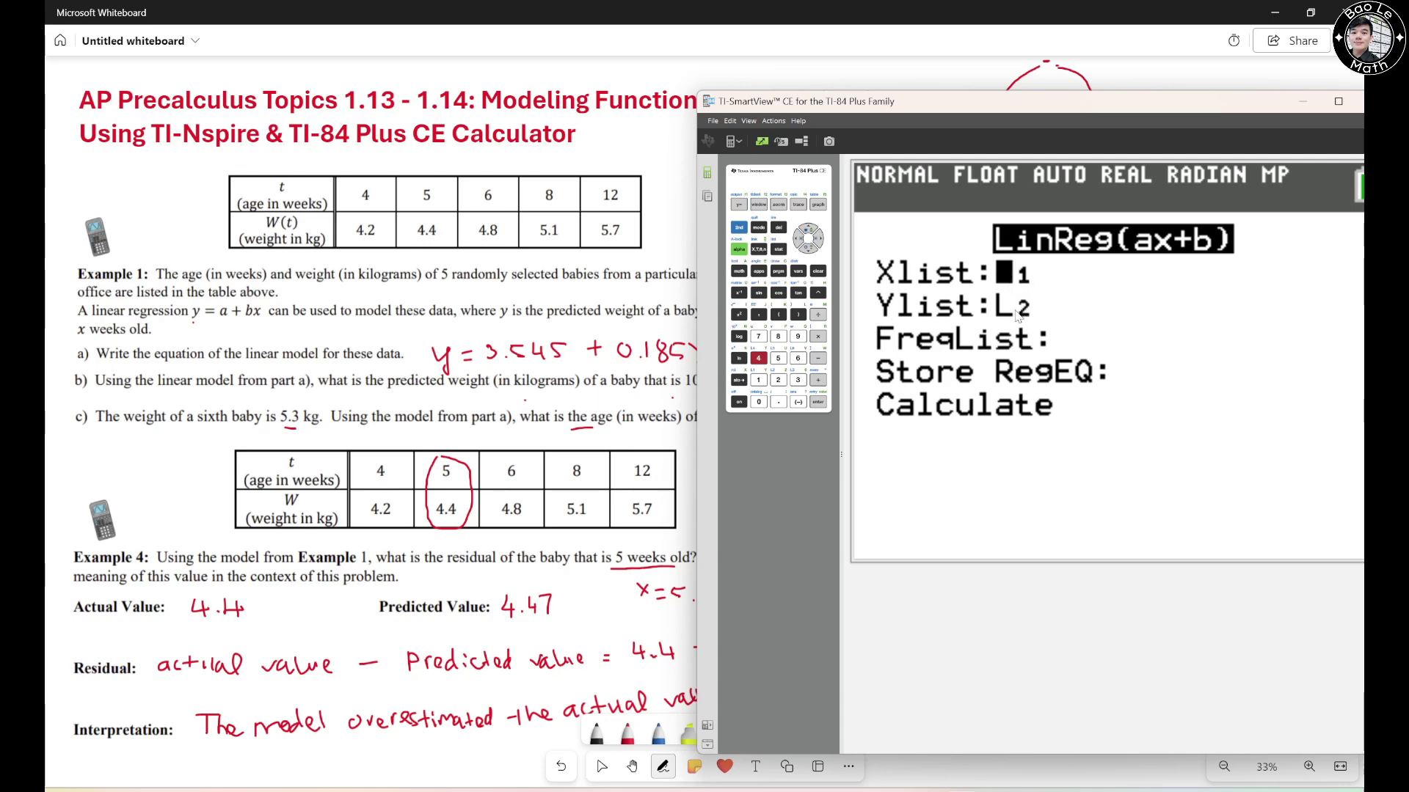
left_click(808, 250)
left_click(809, 249)
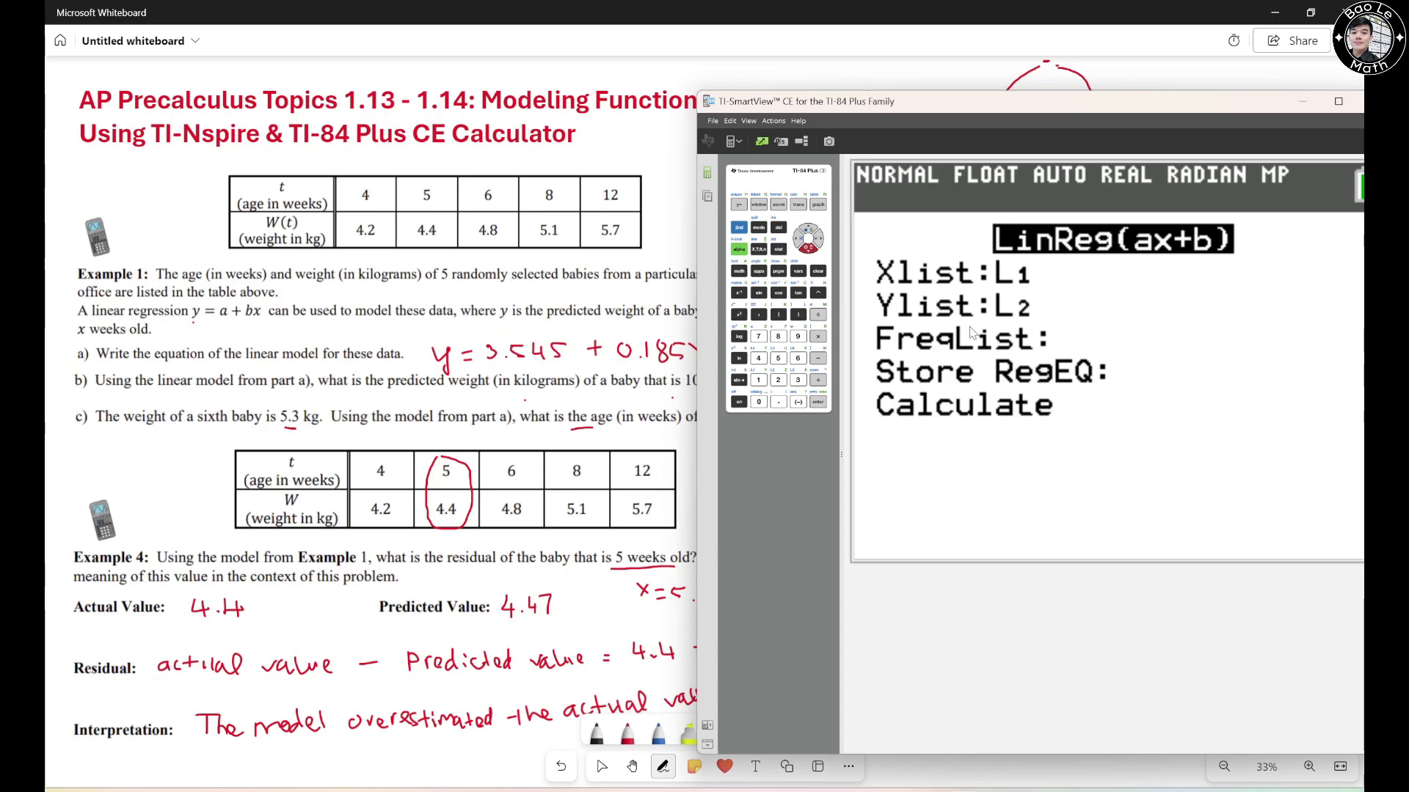
Step: Set Store RegEQ to the function variable Y1 and calculate the linear regression
left_click(798, 271)
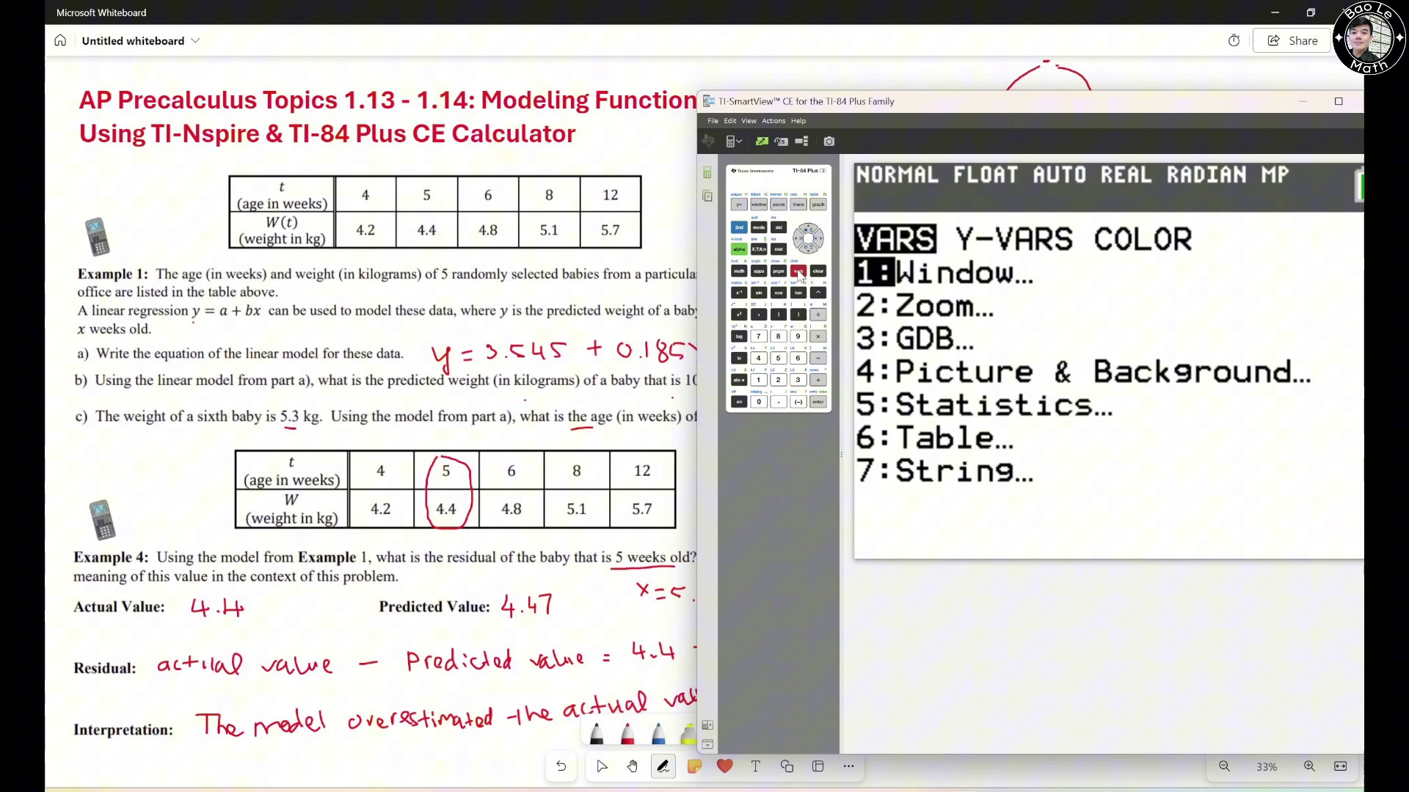
left_click(819, 238)
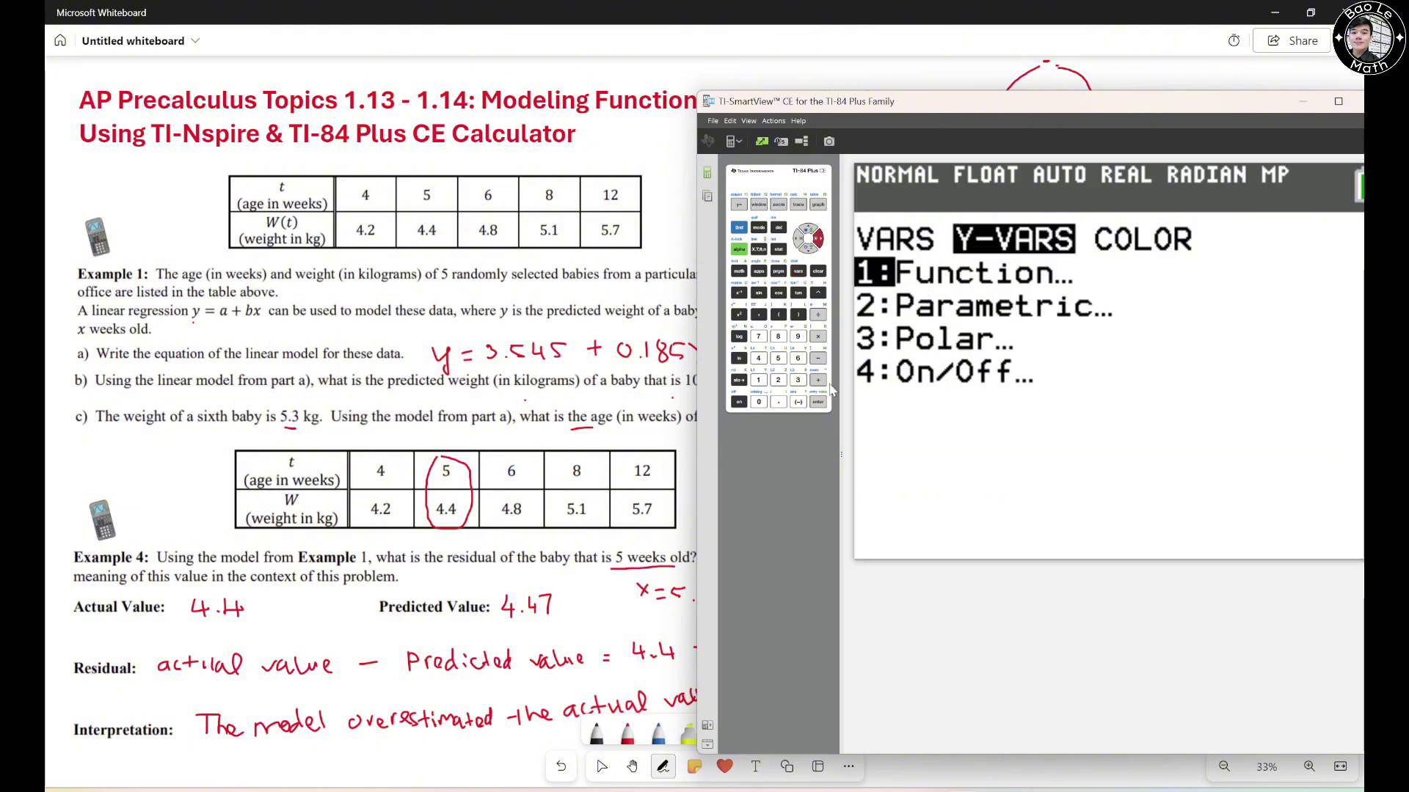
left_click(818, 402)
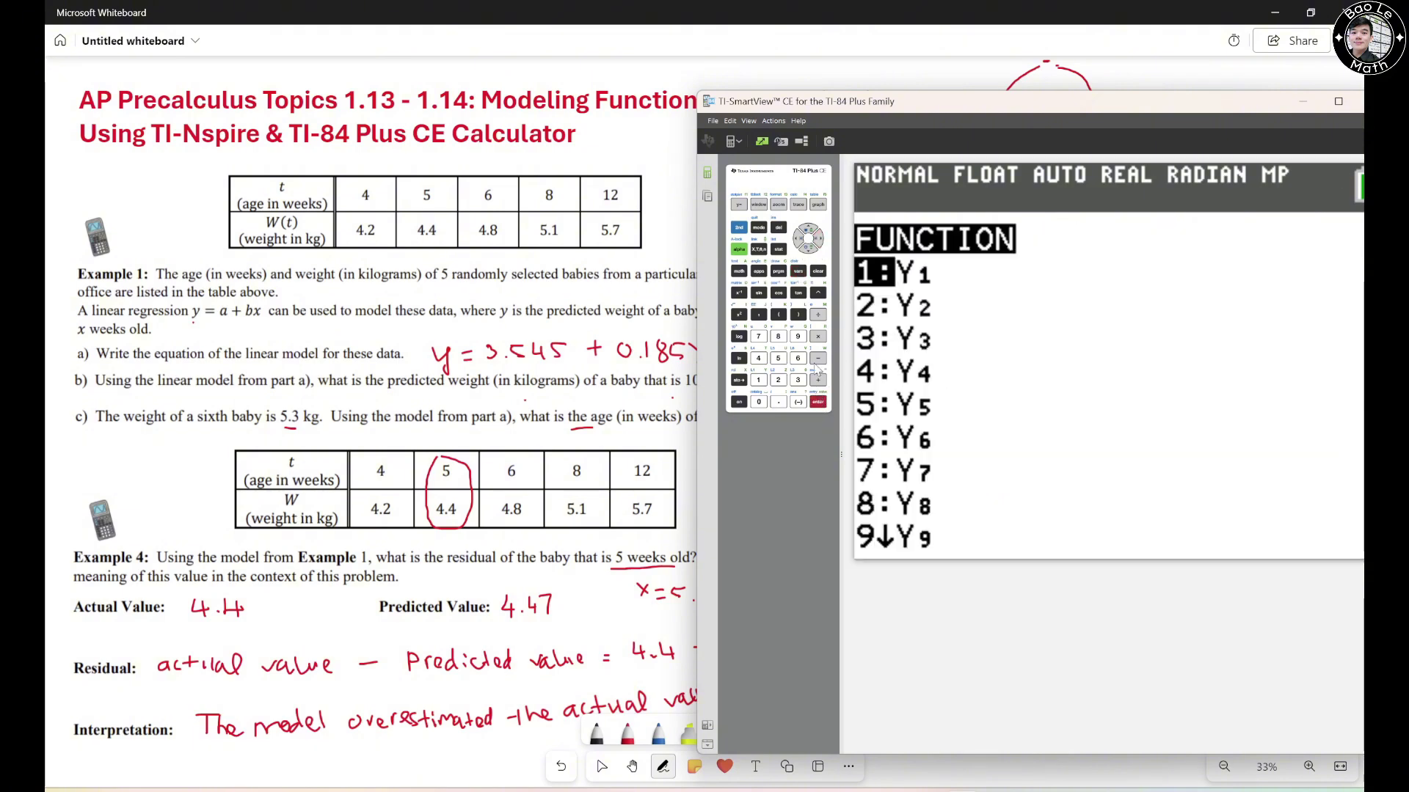
left_click(818, 402)
left_click(818, 402)
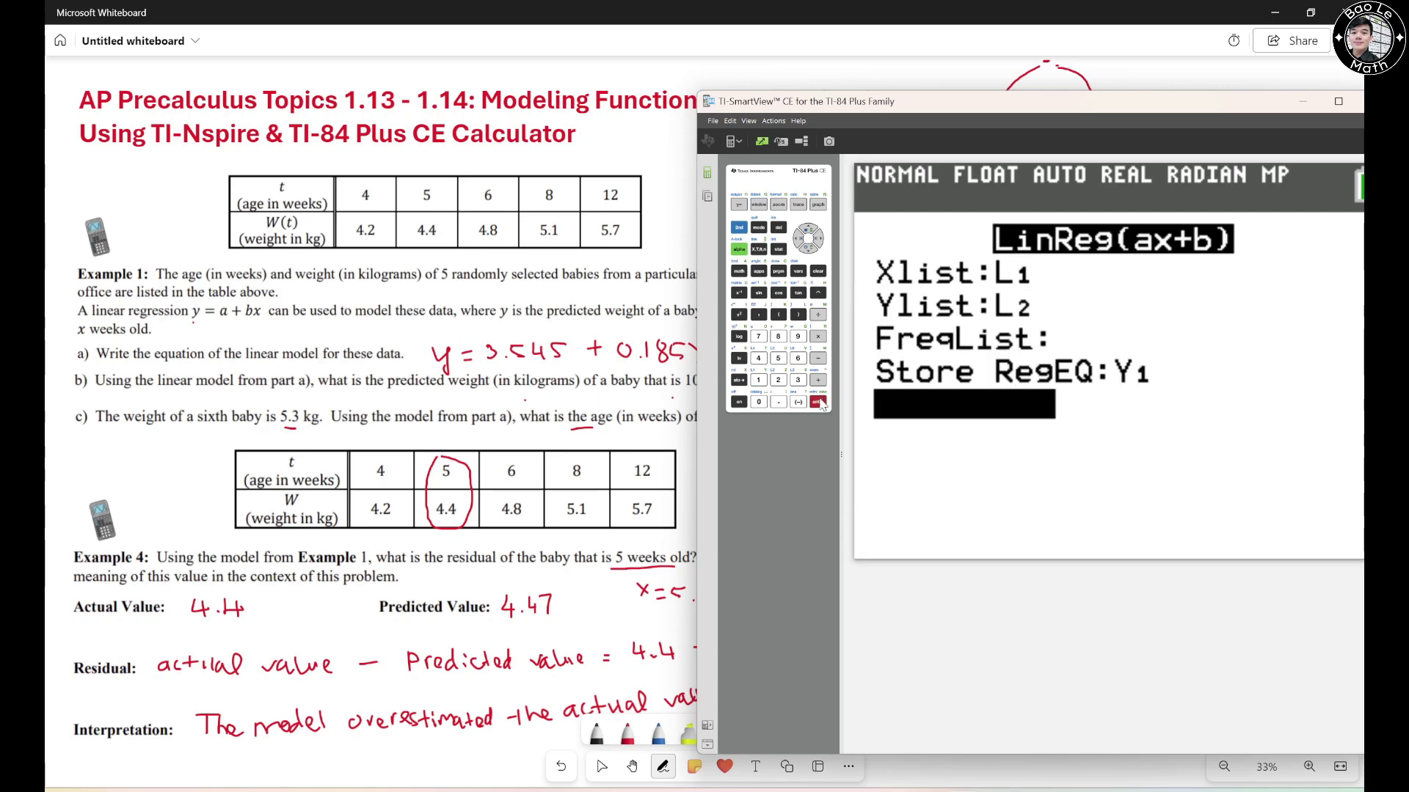
left_click(817, 402)
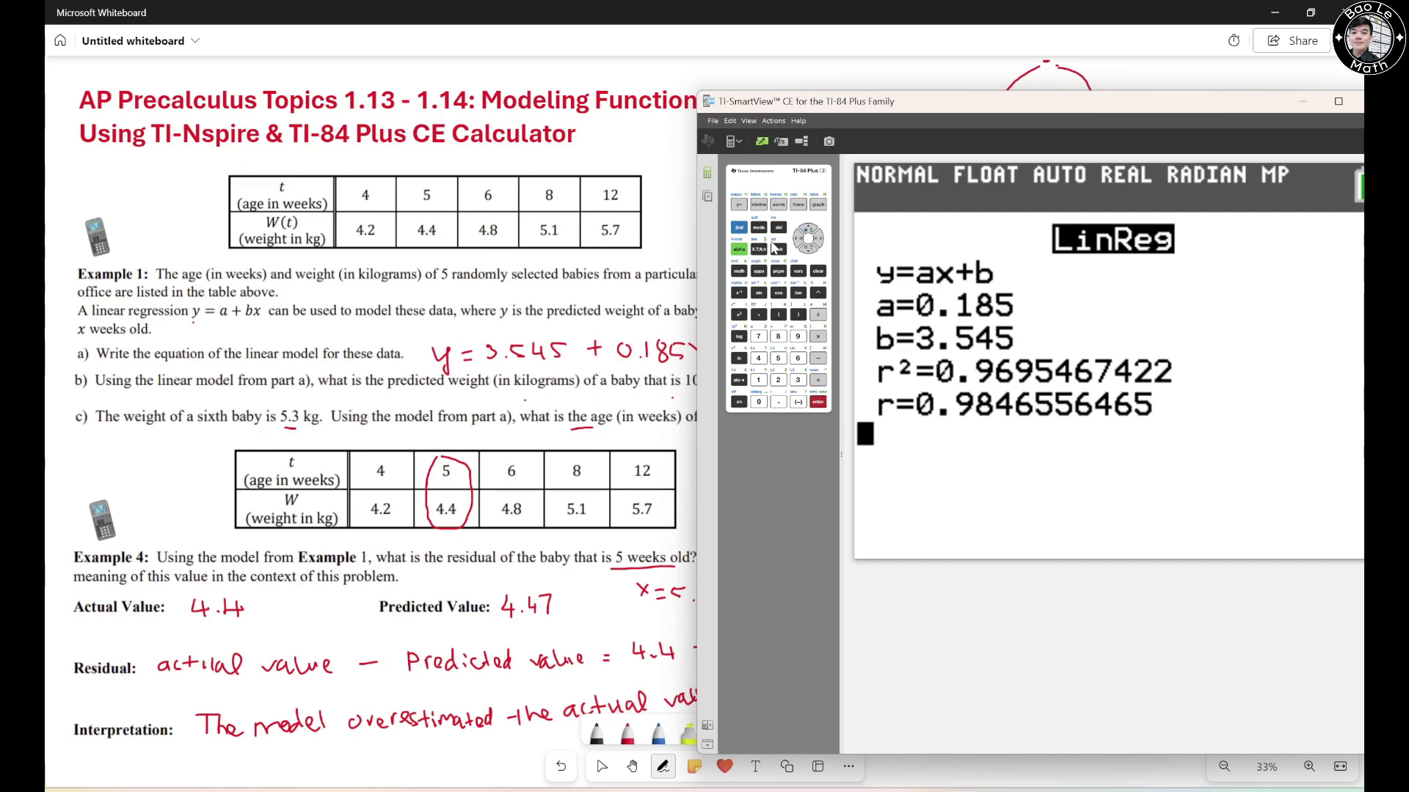
Step: Graph the regression line stored in Y1 and move the calculator window to uncover the Example 1 questions
left_click(817, 205)
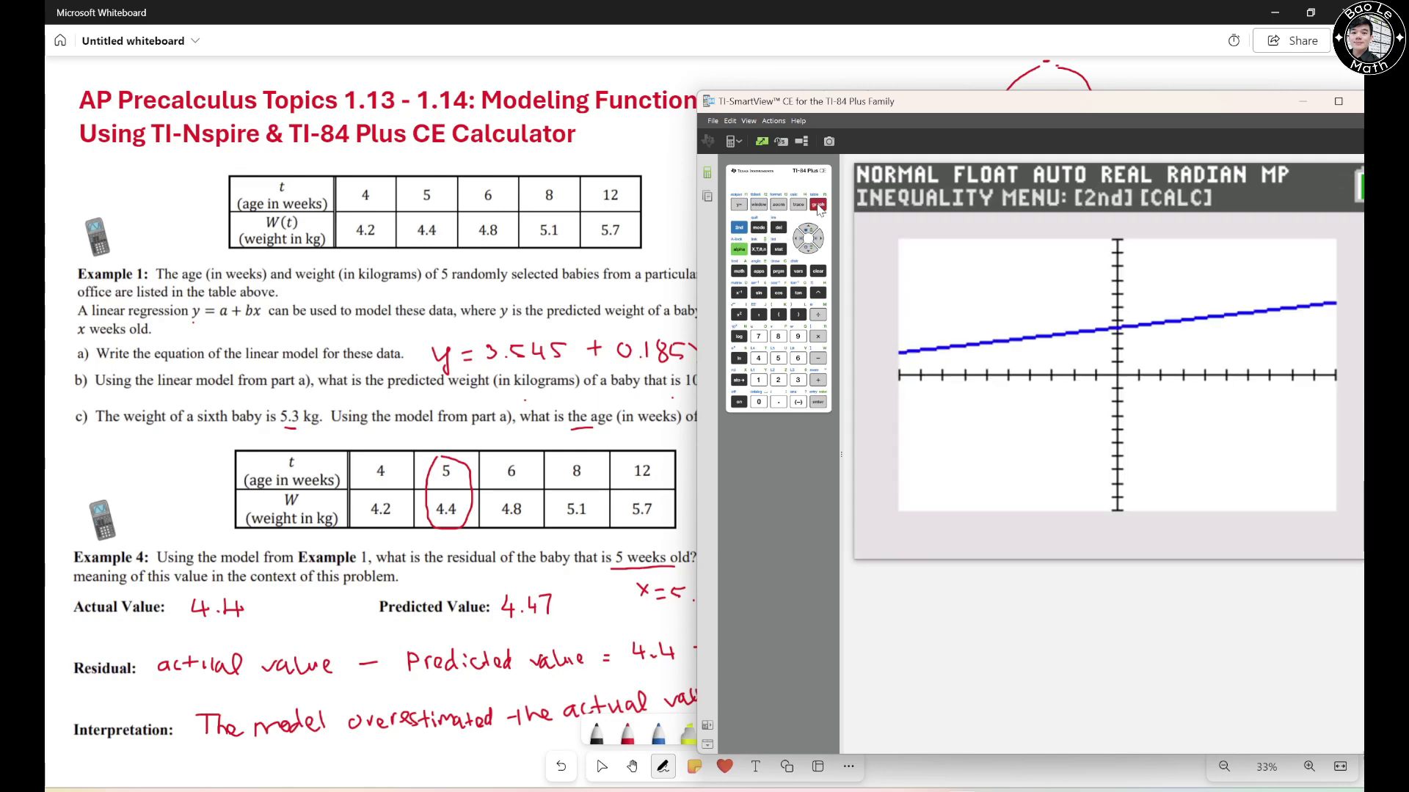
left_click_drag(1027, 102, 1112, 89)
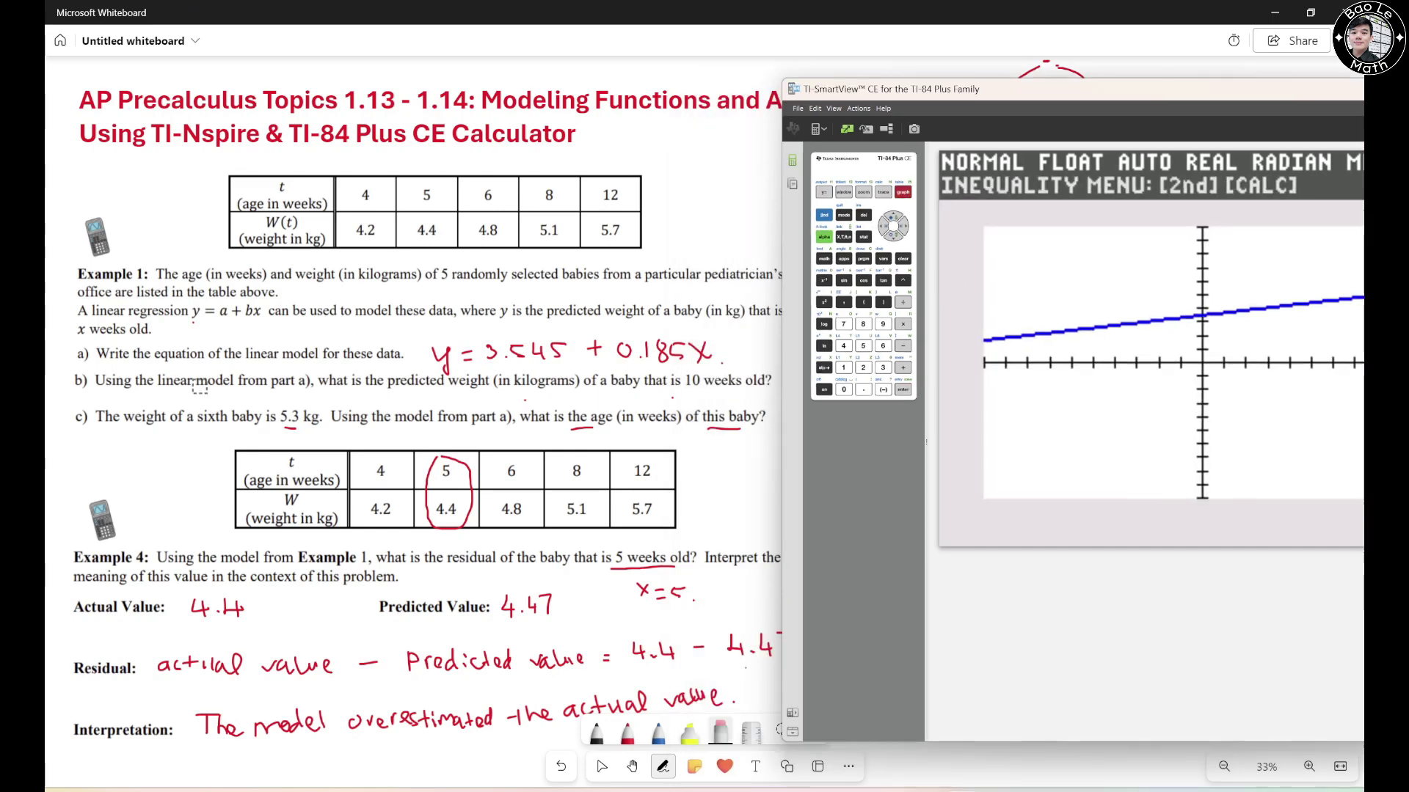